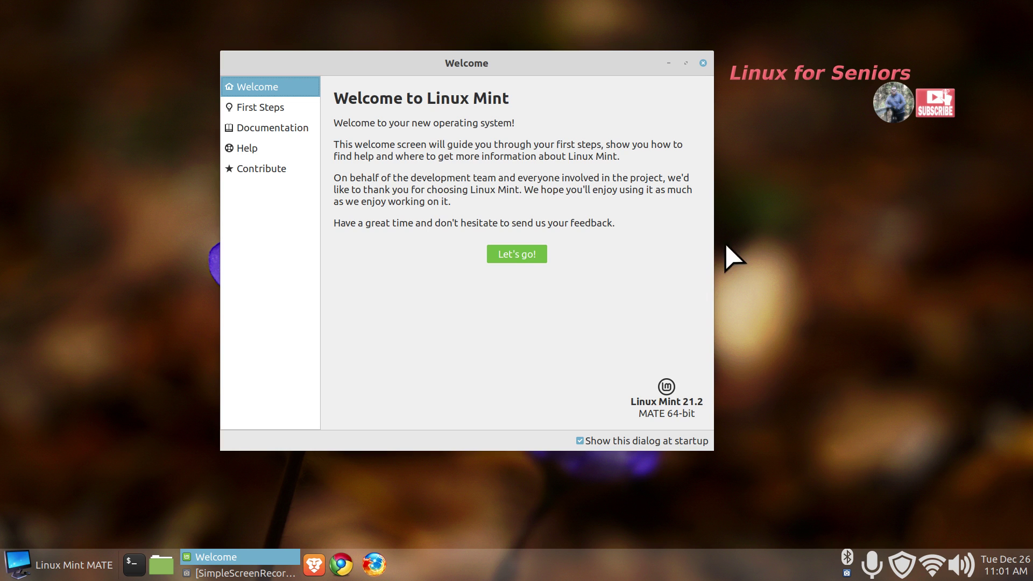
{"action": "left_click", "coordinate": [703, 63]}
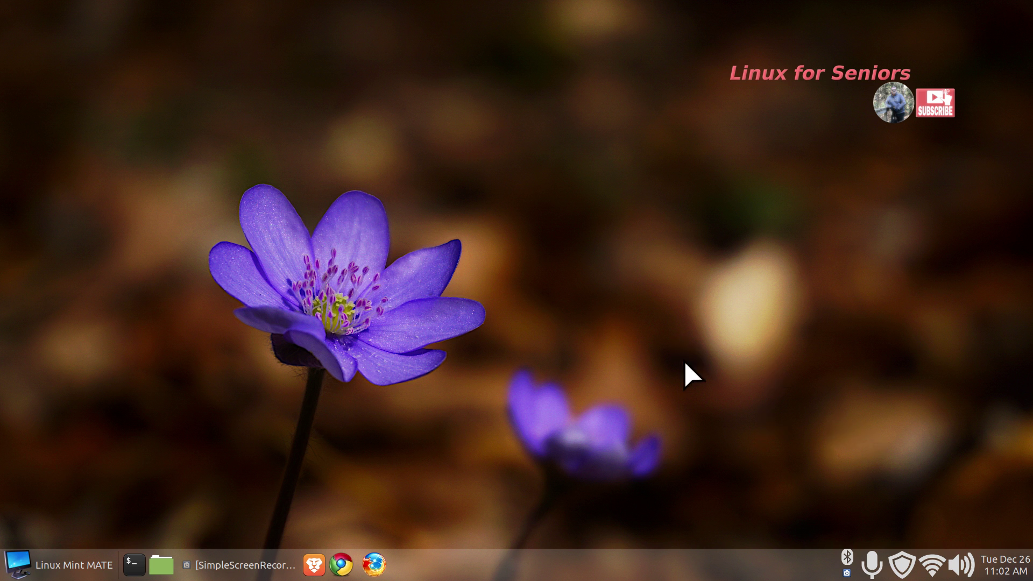
- Open the mint212 home folder in Caja and check the About dialog showing version 1.26.0
{"action": "left_click", "coordinate": [170, 565]}
{"action": "left_click", "coordinate": [293, 53]}
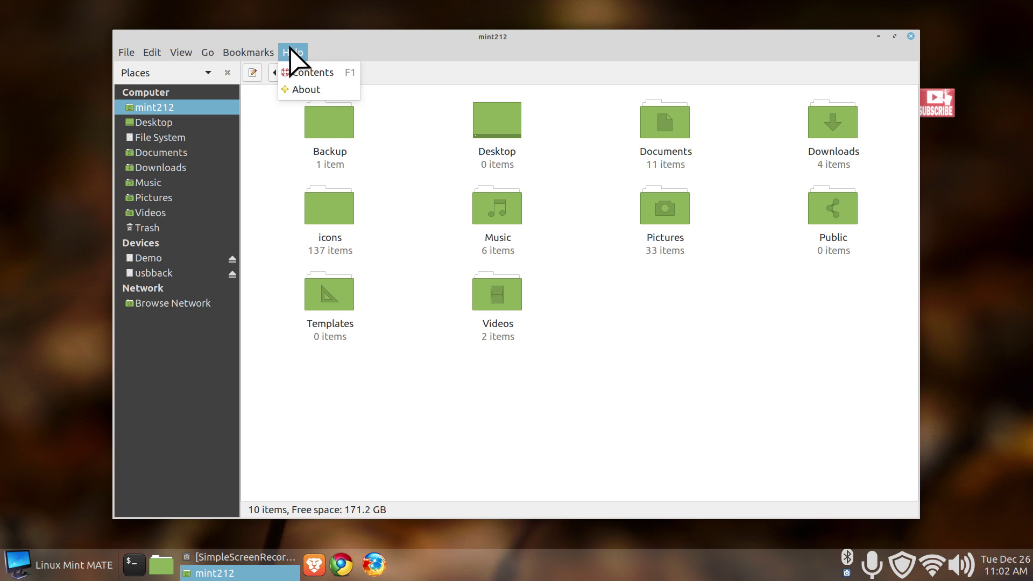
{"action": "left_click", "coordinate": [304, 91]}
{"action": "left_click_drag", "start_coordinate": [509, 281], "coordinate": [528, 280]}
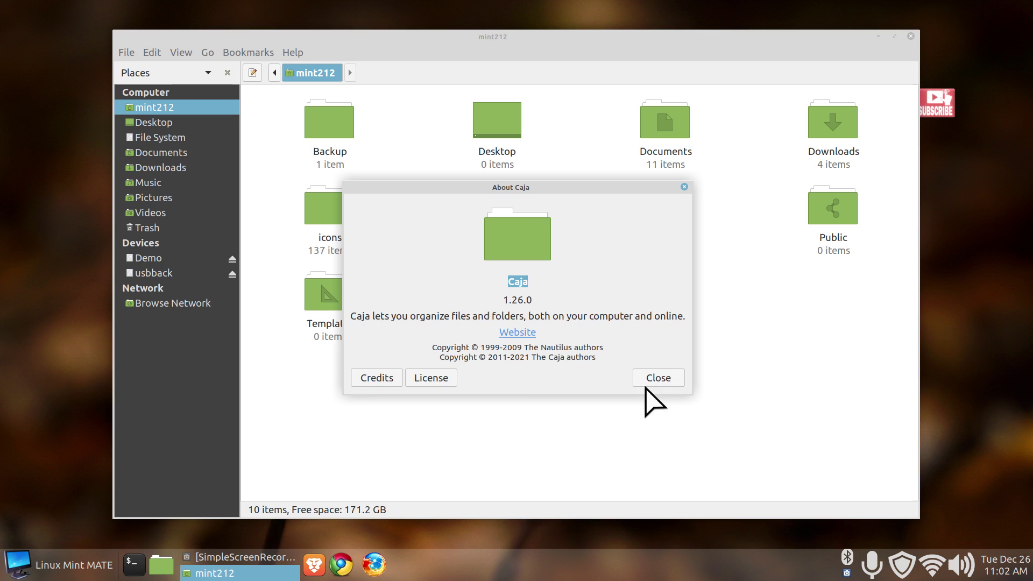
{"action": "left_click", "coordinate": [661, 378]}
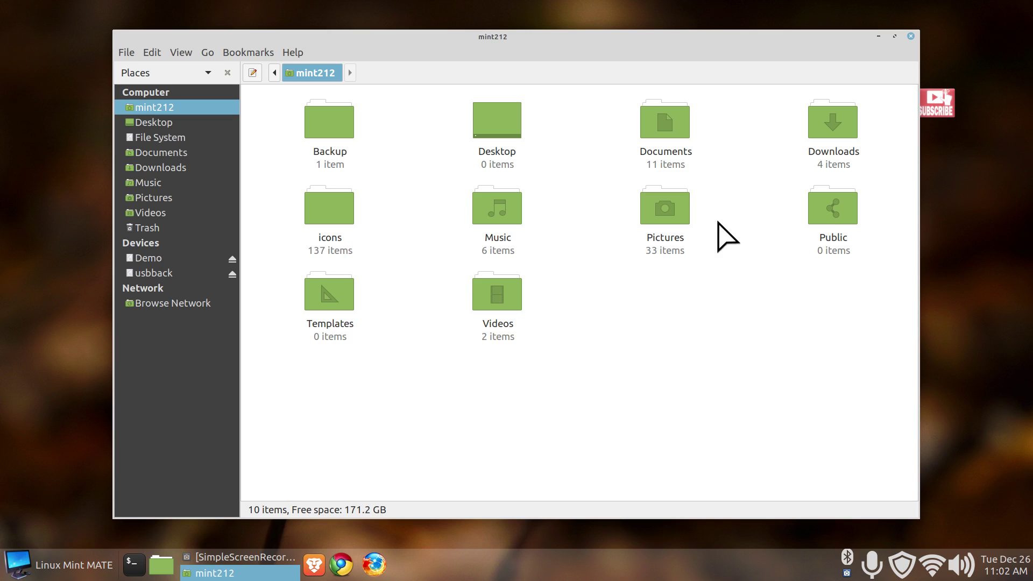
- Browse into the Documents > Backups folder
{"action": "double_click", "coordinate": [671, 120]}
{"action": "left_click", "coordinate": [311, 111]}
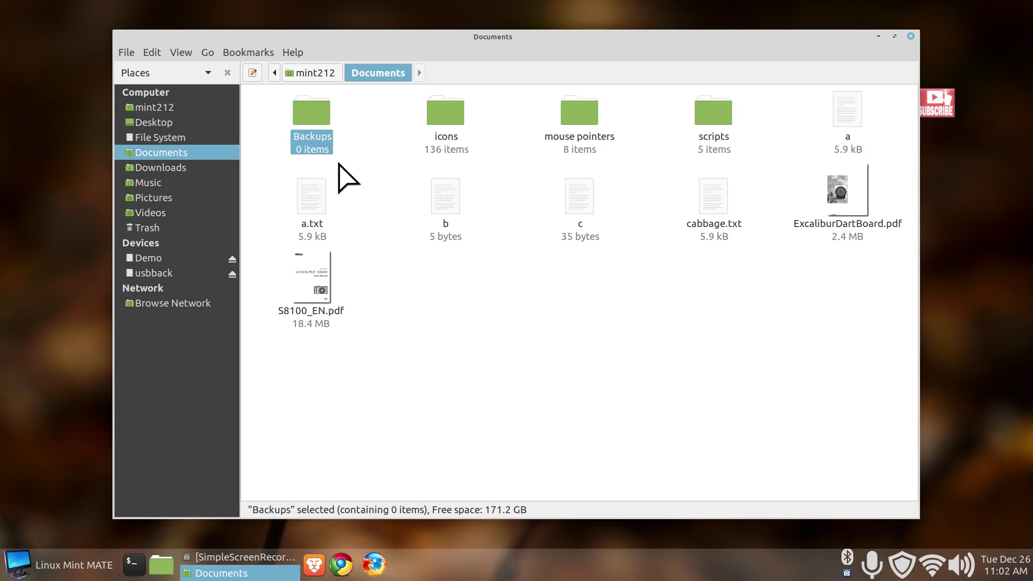
{"action": "double_click", "coordinate": [321, 135]}
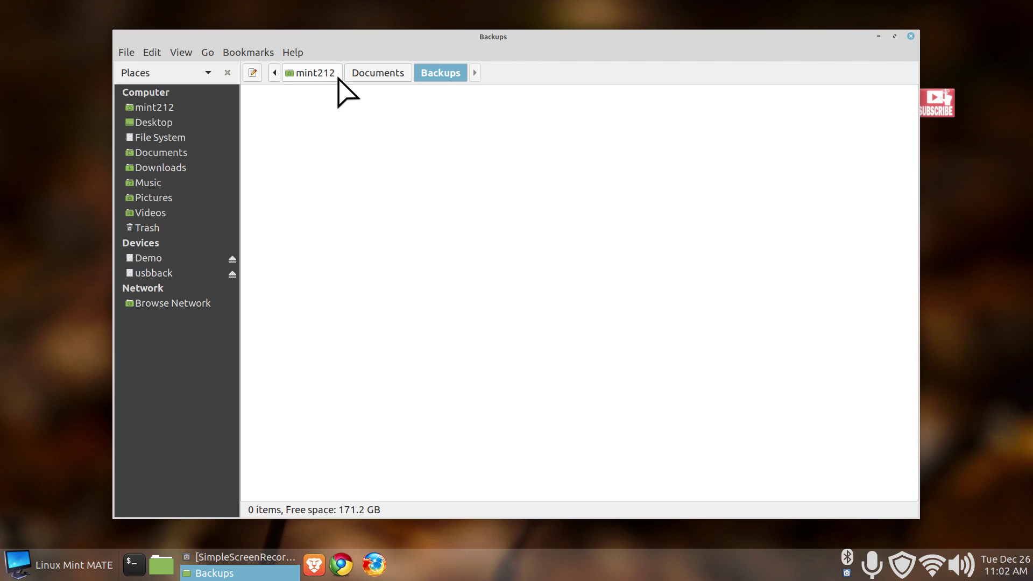
- Confirm the Backup folder holds the 430.3 MB mint212-12-12-23.tar, then close Caja
{"action": "left_click", "coordinate": [172, 110]}
{"action": "left_click", "coordinate": [331, 123]}
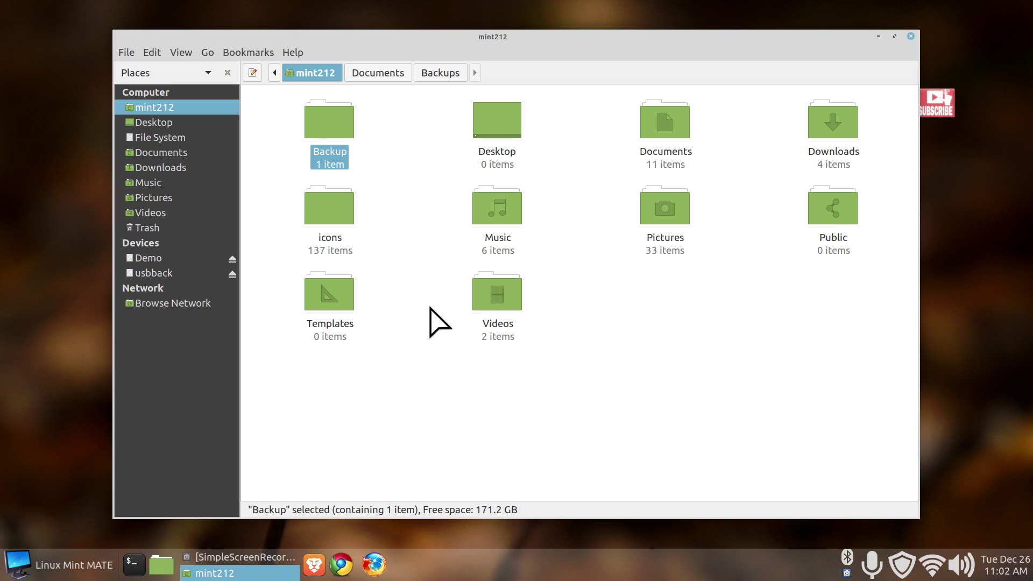
{"action": "double_click", "coordinate": [328, 133]}
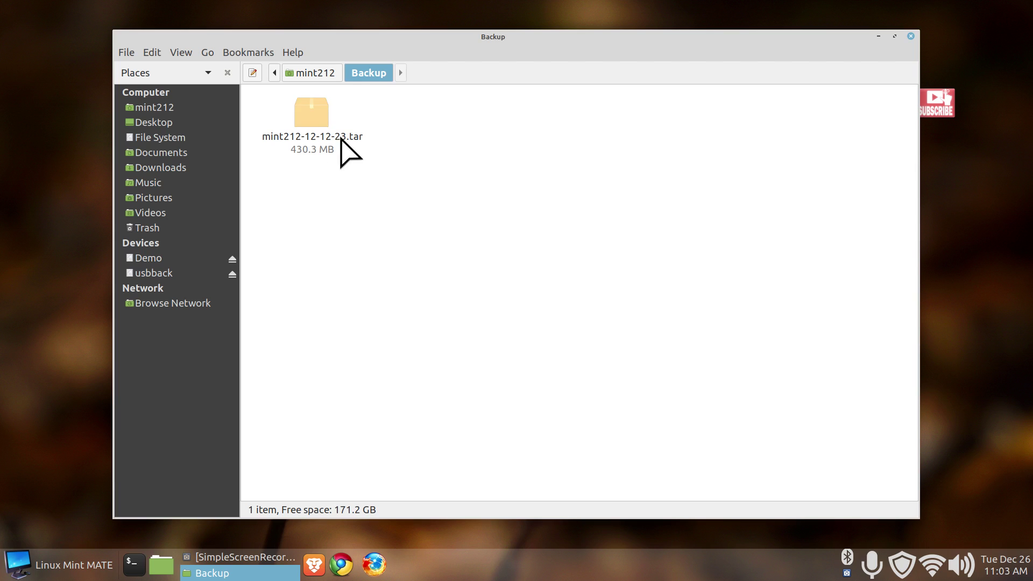
{"action": "left_click", "coordinate": [134, 106]}
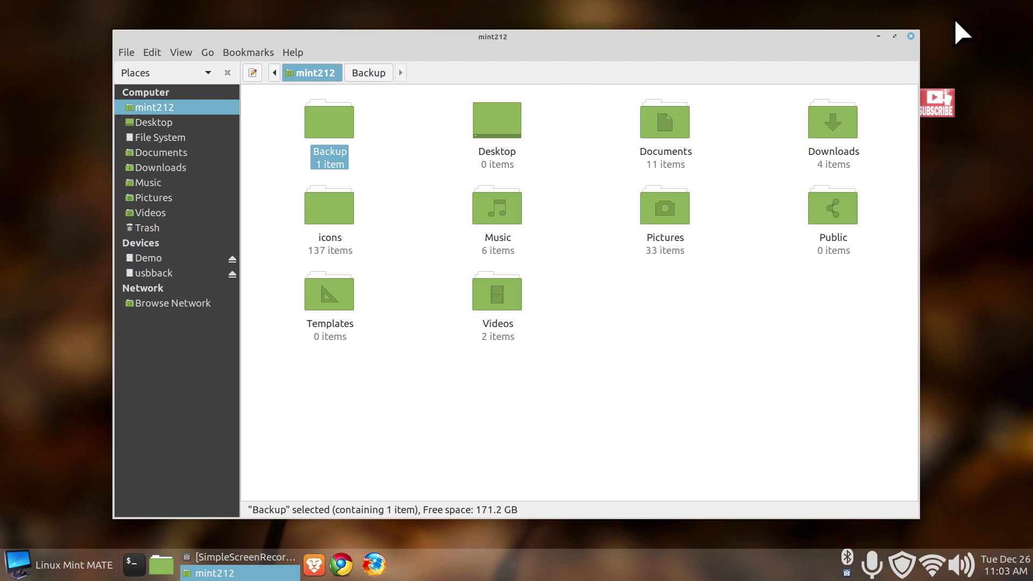
{"action": "left_click", "coordinate": [911, 36]}
{"action": "left_click", "coordinate": [60, 578]}
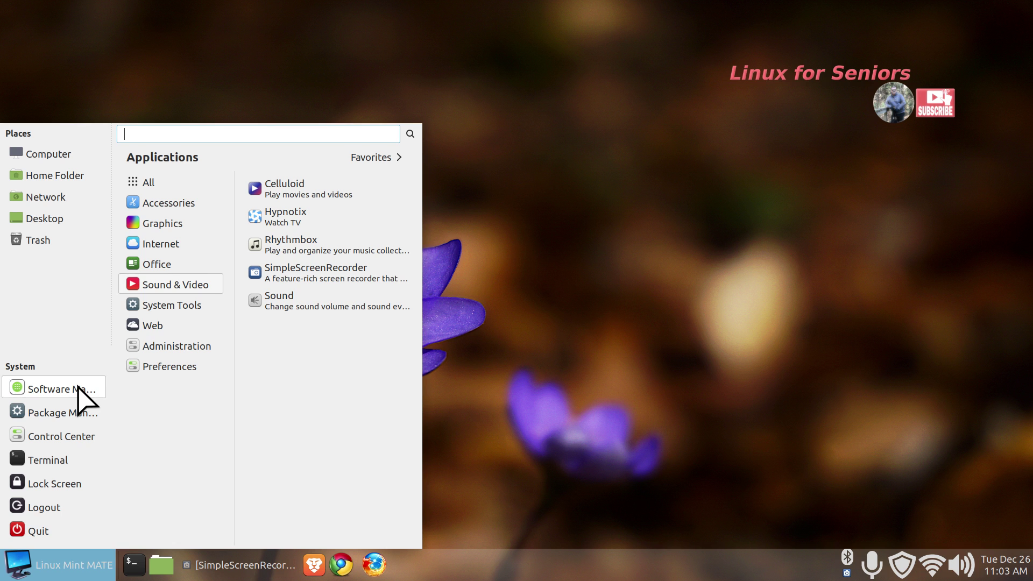
- Search the MATE Menu for 'tim' to list Celluloid, Time and Date, and Timeshift
{"action": "mouse_move", "coordinate": [161, 242]}
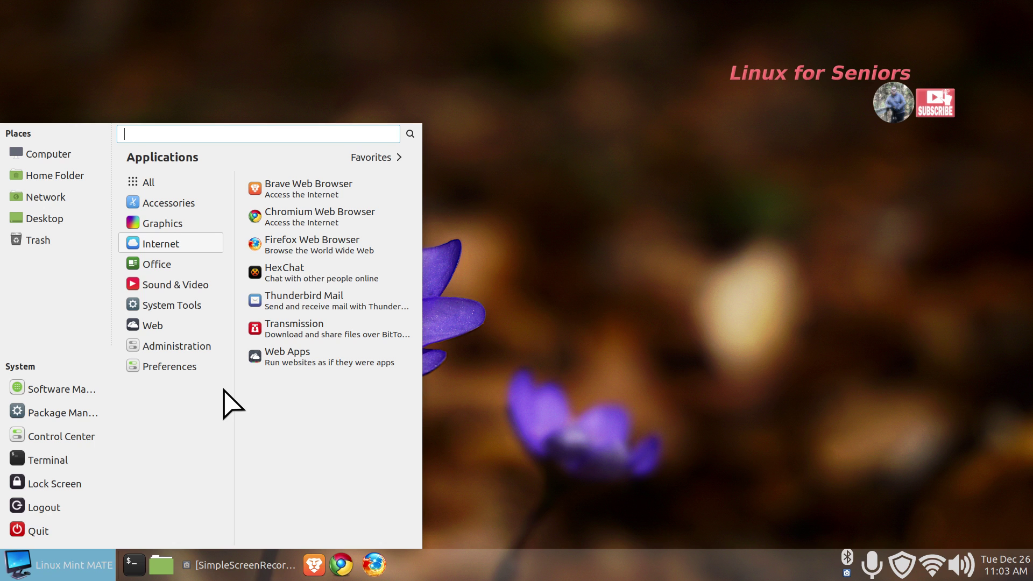
{"action": "type", "text": "tim"}
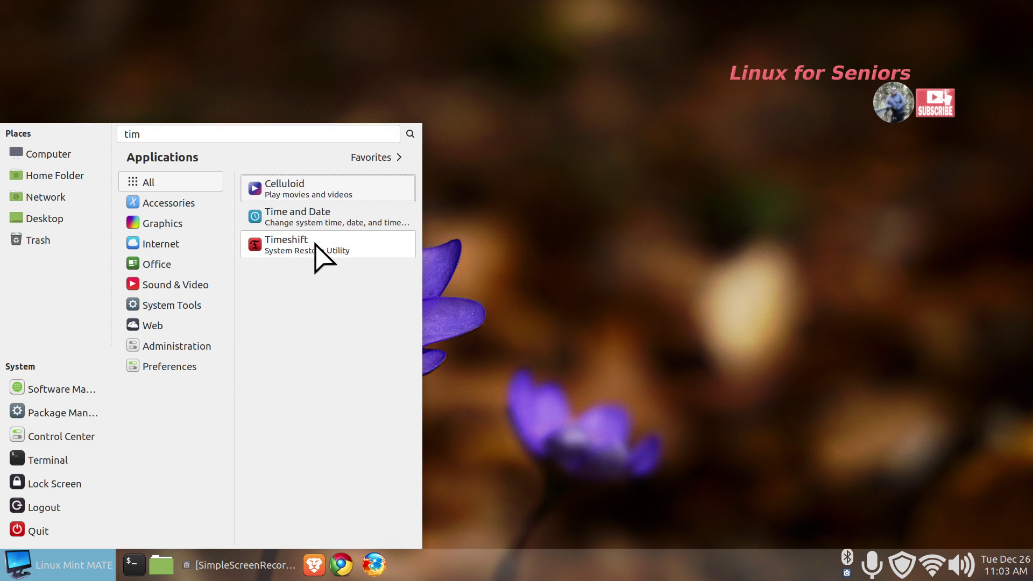
- Launch Timeshift and authenticate with the administrator password
{"action": "left_click", "coordinate": [358, 249]}
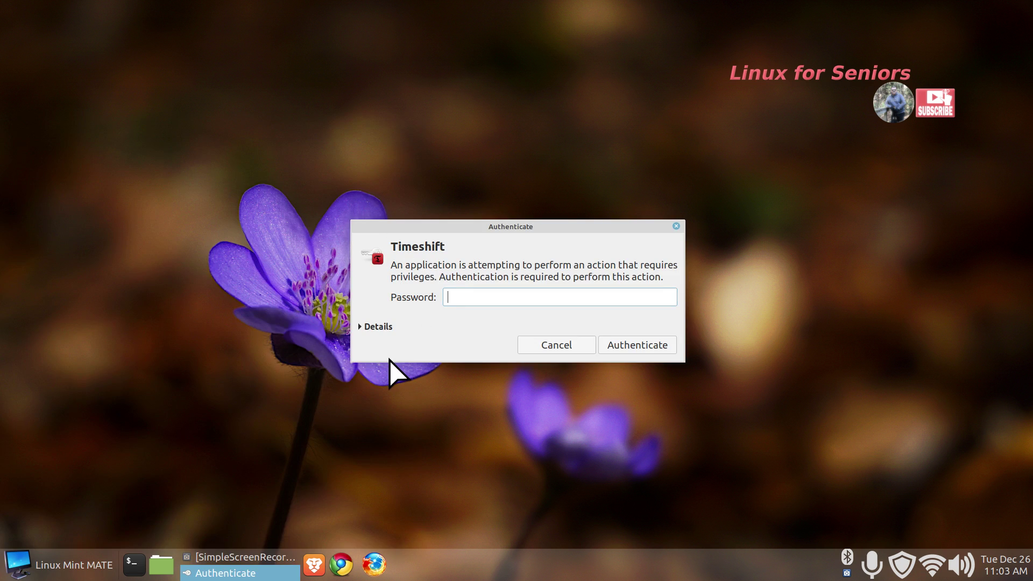
{"action": "type", "text": "•••••"}
{"action": "key", "text": "Return"}
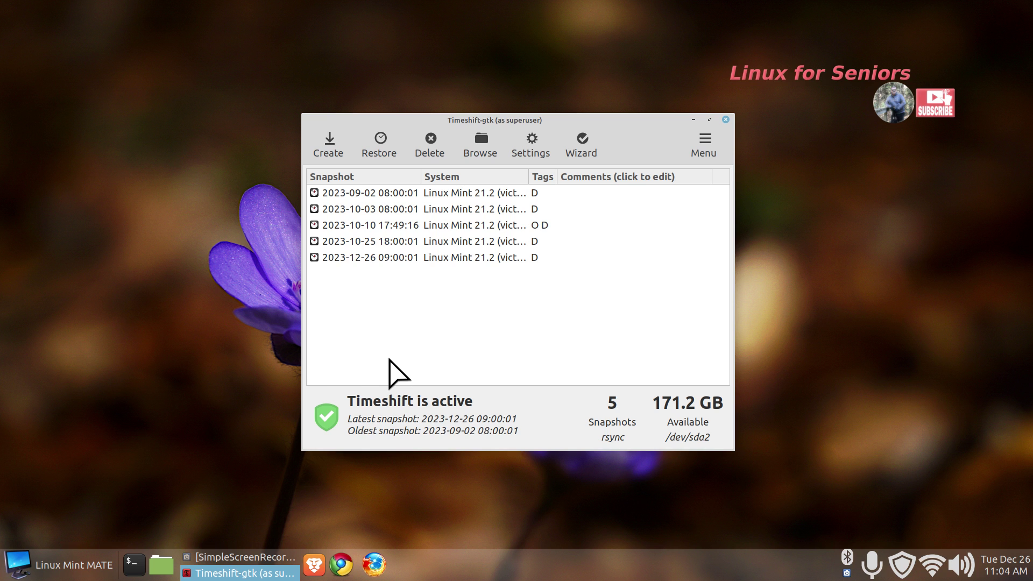
- Review Timeshift's Type, Schedule and Users settings, then close Settings
{"action": "left_click", "coordinate": [537, 145]}
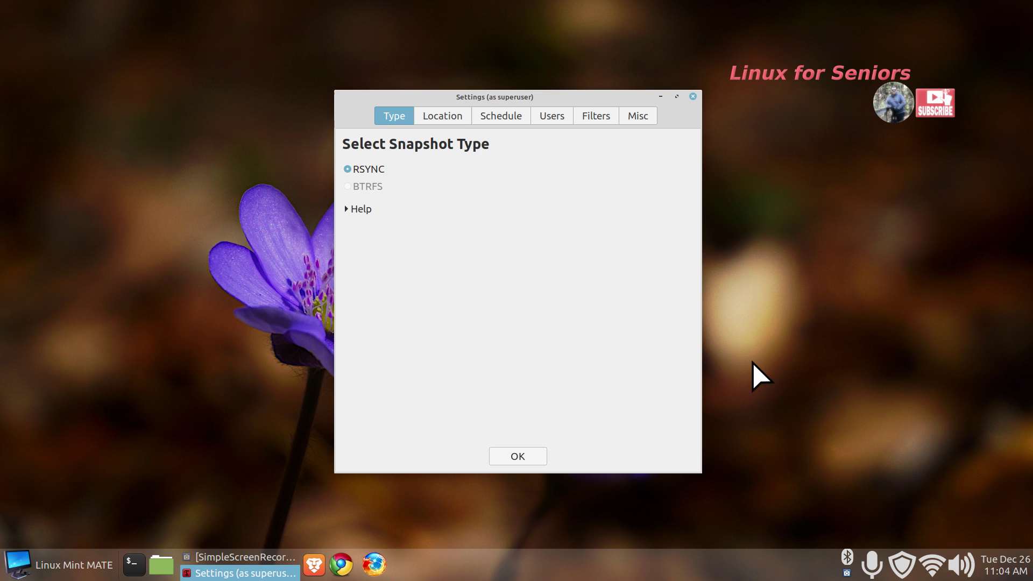
{"action": "left_click", "coordinate": [512, 116]}
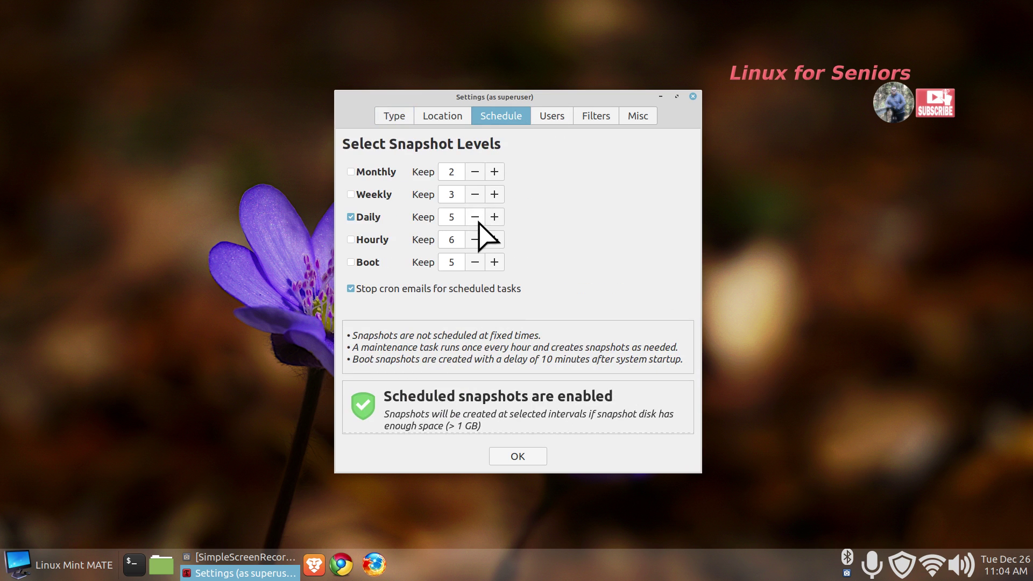
{"action": "left_click", "coordinate": [548, 119]}
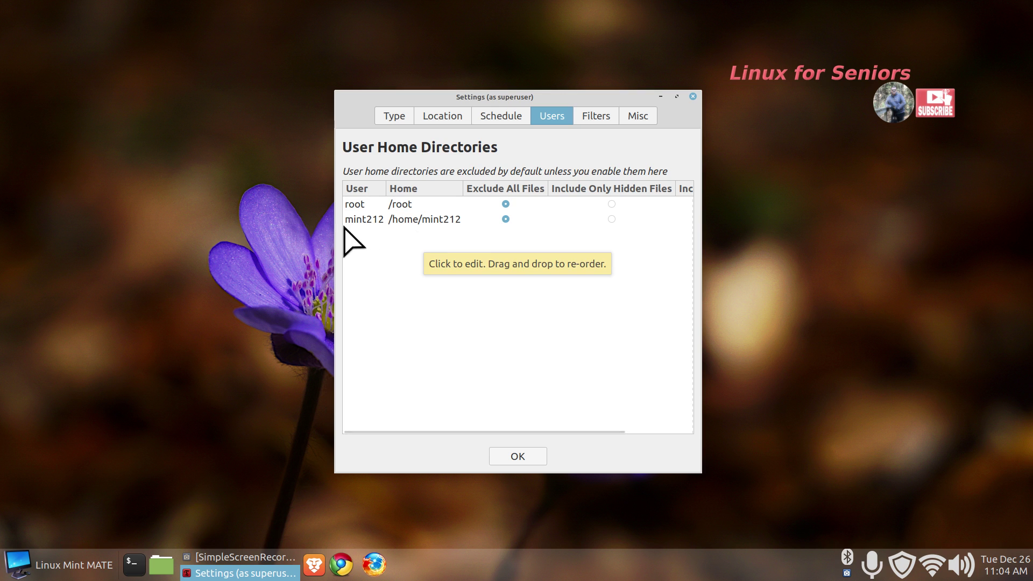
{"action": "left_click", "coordinate": [693, 96]}
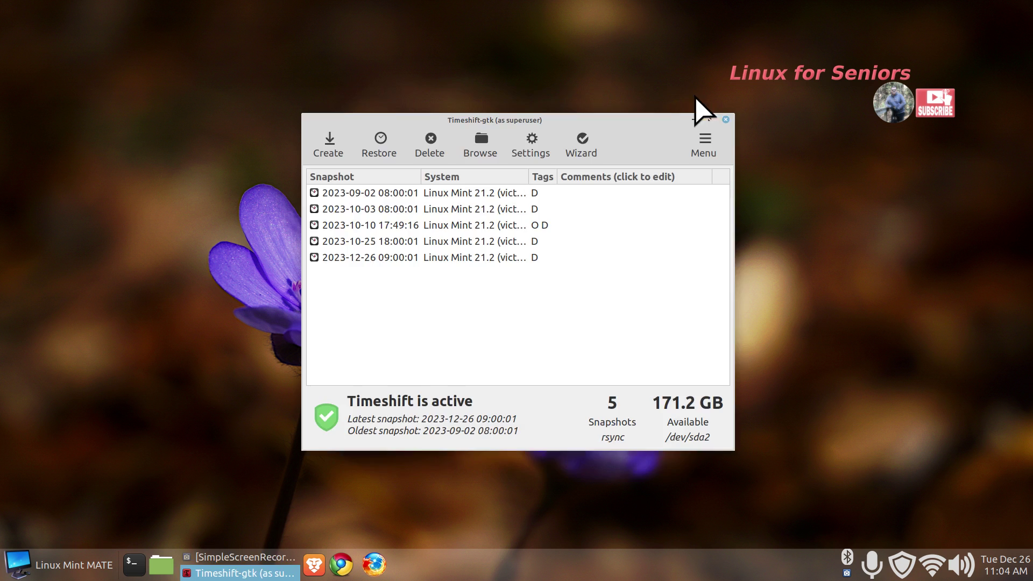
- Close Timeshift and launch Backup Tool via a 'back' menu search, moving its window left
{"action": "left_click", "coordinate": [726, 119]}
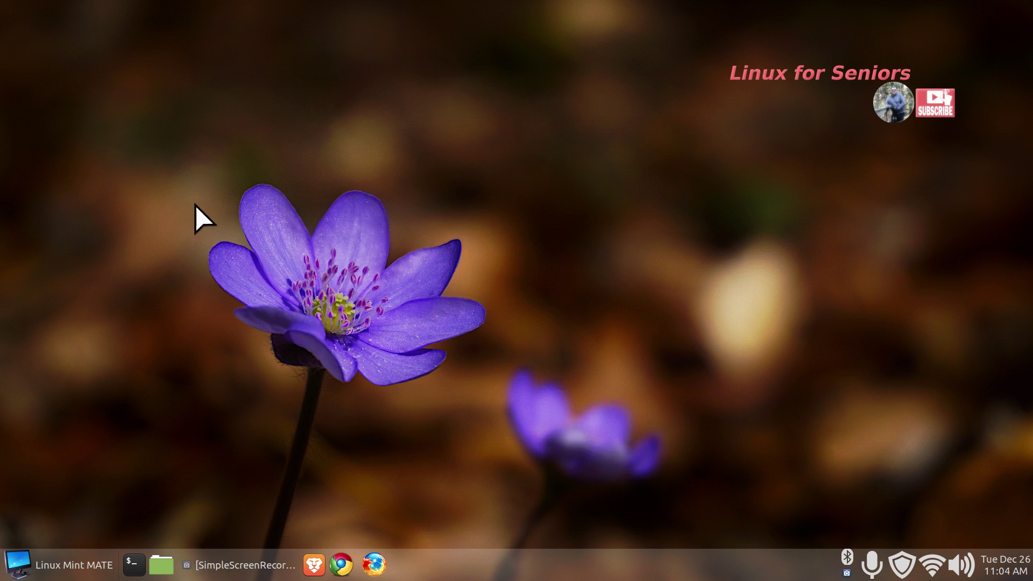
{"action": "left_click", "coordinate": [31, 571]}
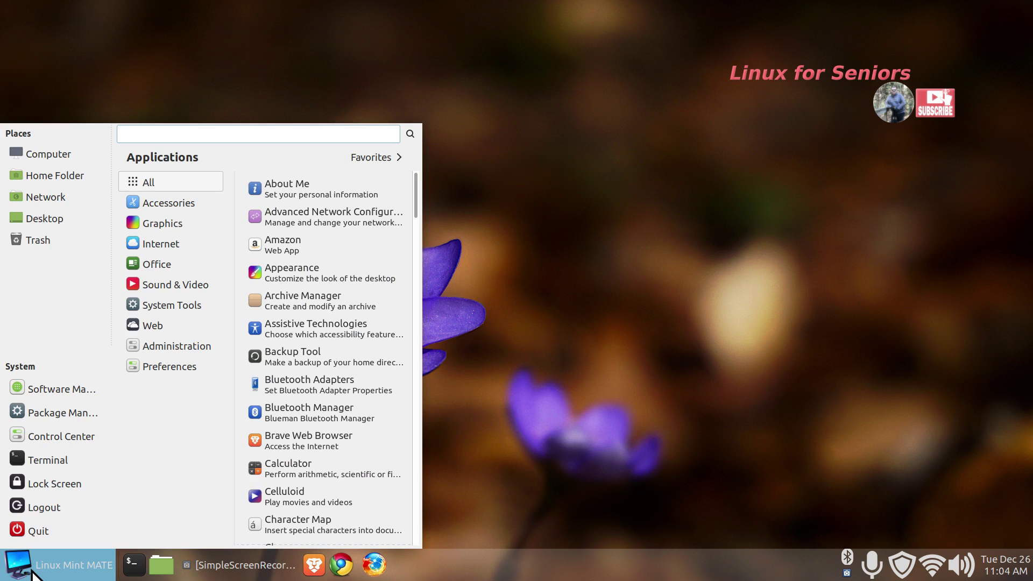
{"action": "type", "text": "back"}
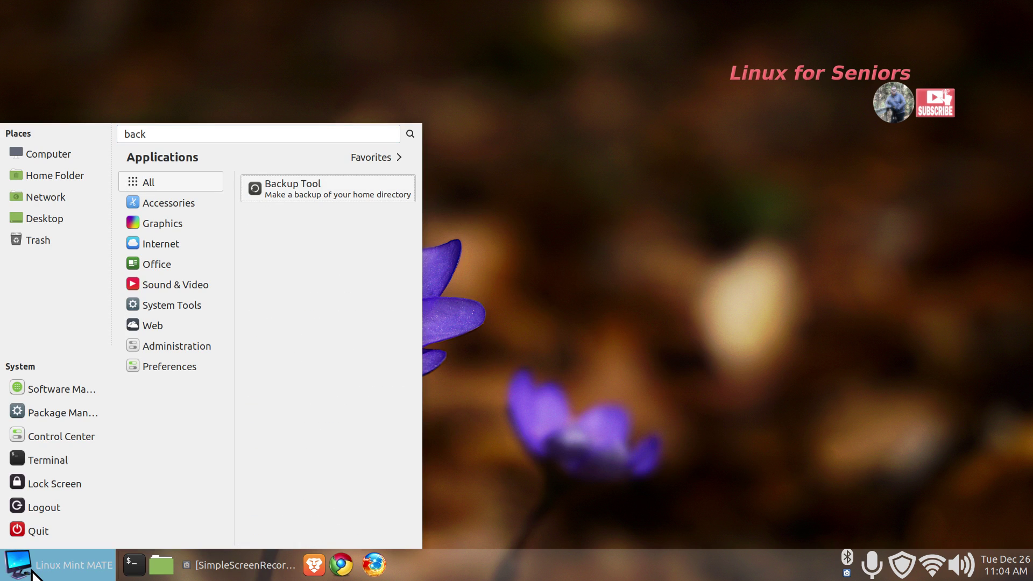
{"action": "left_click", "coordinate": [335, 190]}
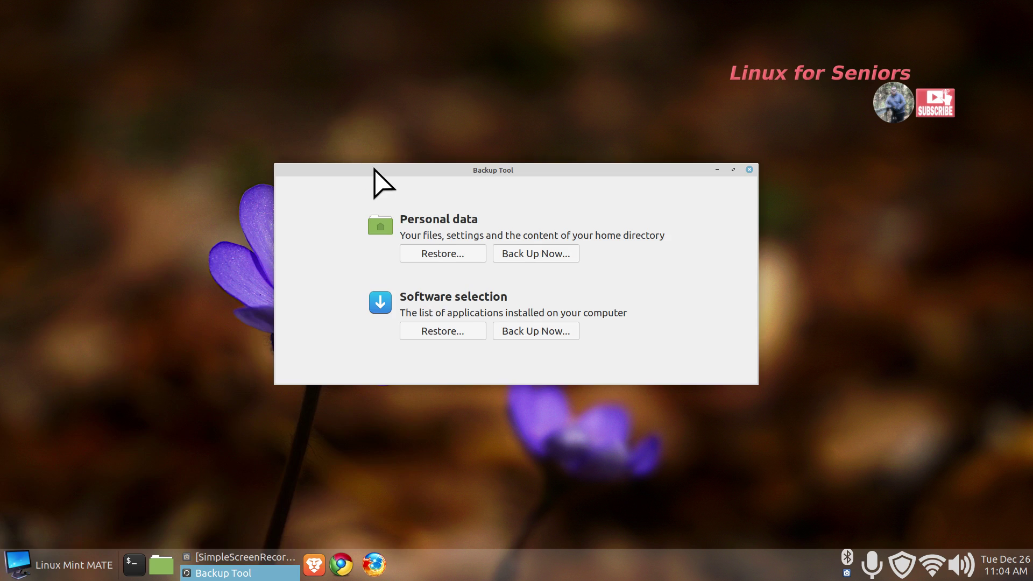
{"action": "left_click_drag", "start_coordinate": [373, 169], "coordinate": [260, 170]}
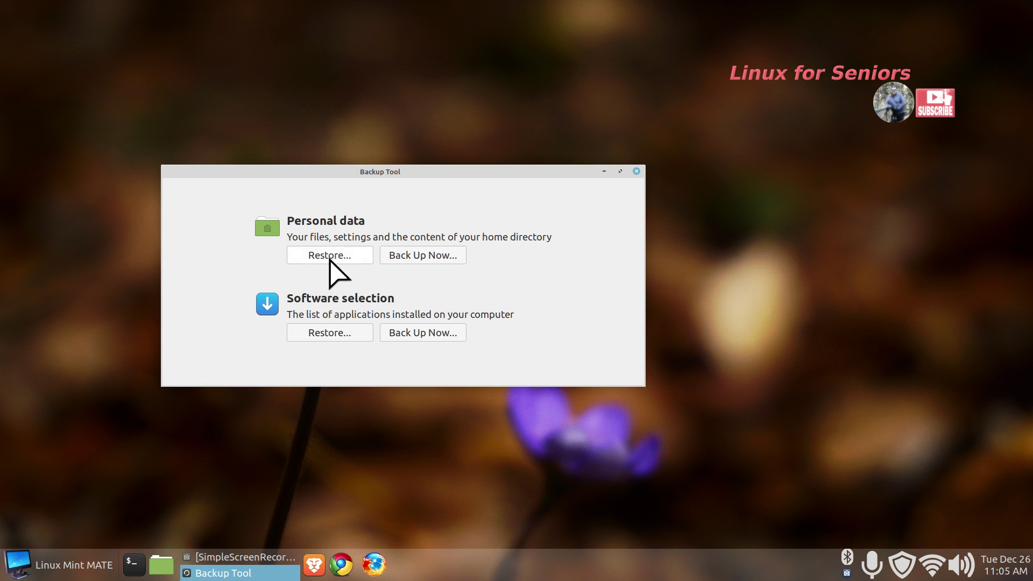
- Start a personal-data backup saving to the Backups folder and advance to the exclusion list
{"action": "left_click", "coordinate": [430, 256]}
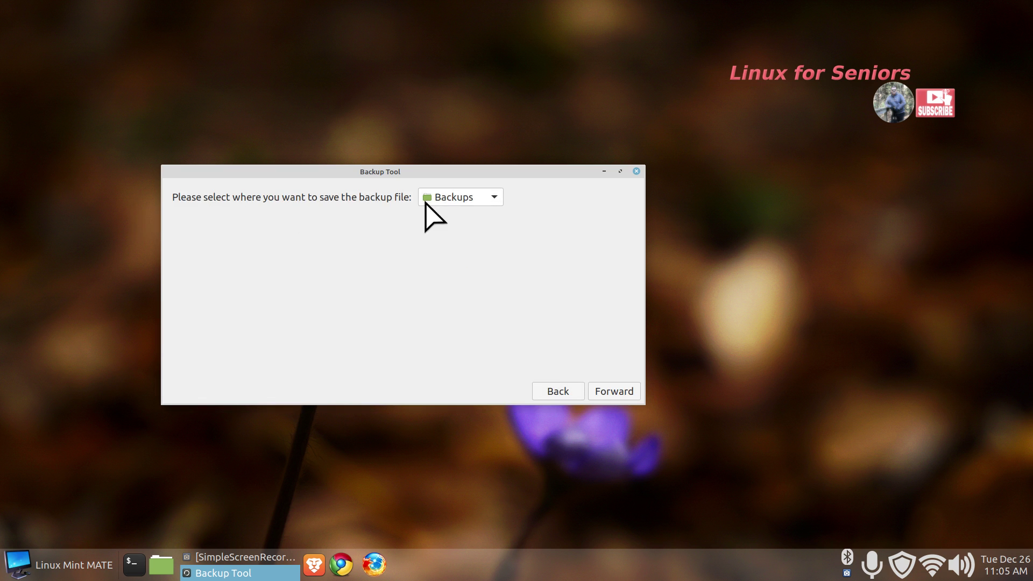
{"action": "left_click", "coordinate": [465, 198]}
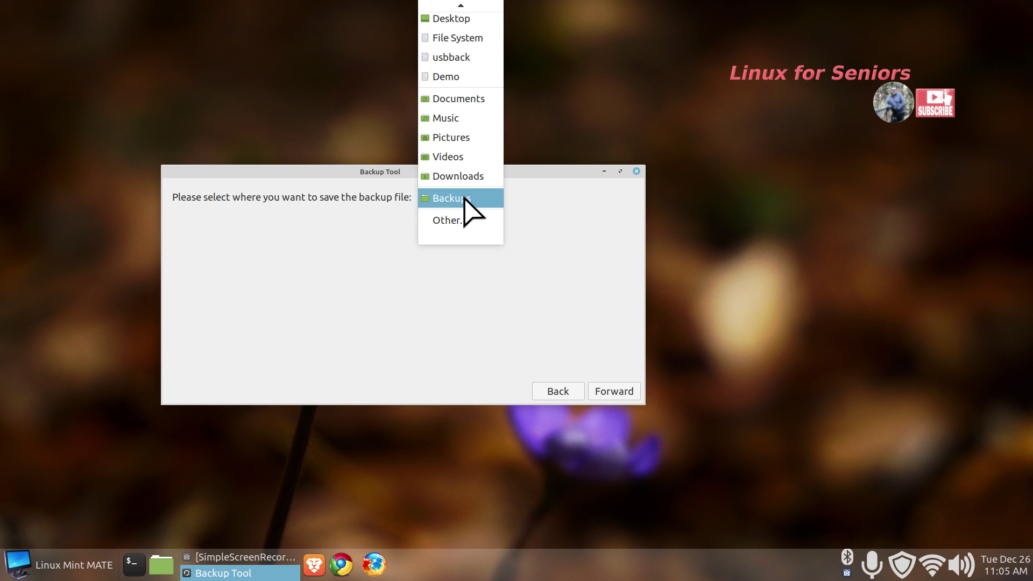
{"action": "left_click", "coordinate": [536, 227]}
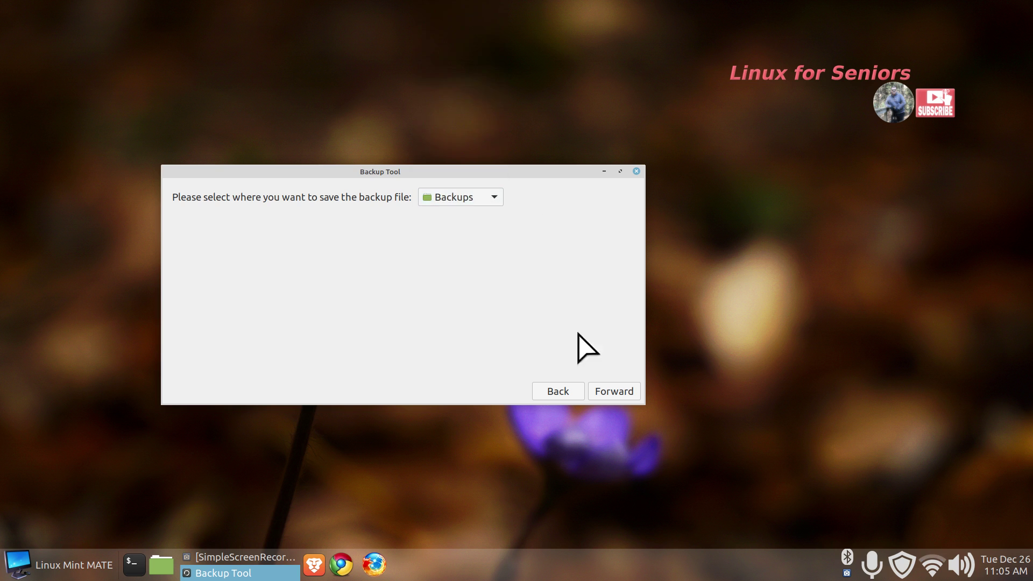
{"action": "left_click", "coordinate": [614, 390]}
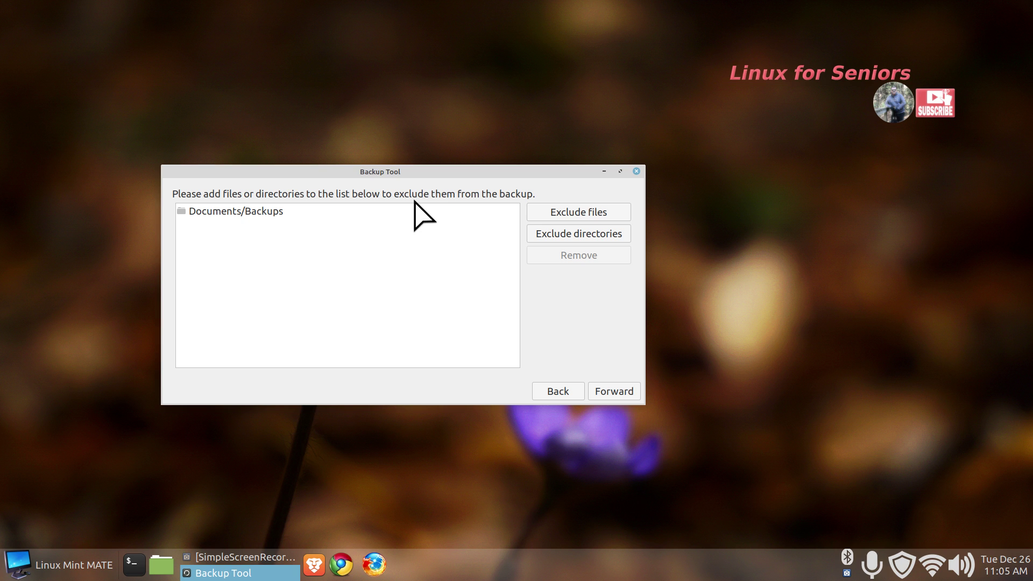
- Add the icons and Videos folders to the backup exclusion list
{"action": "left_click", "coordinate": [215, 211]}
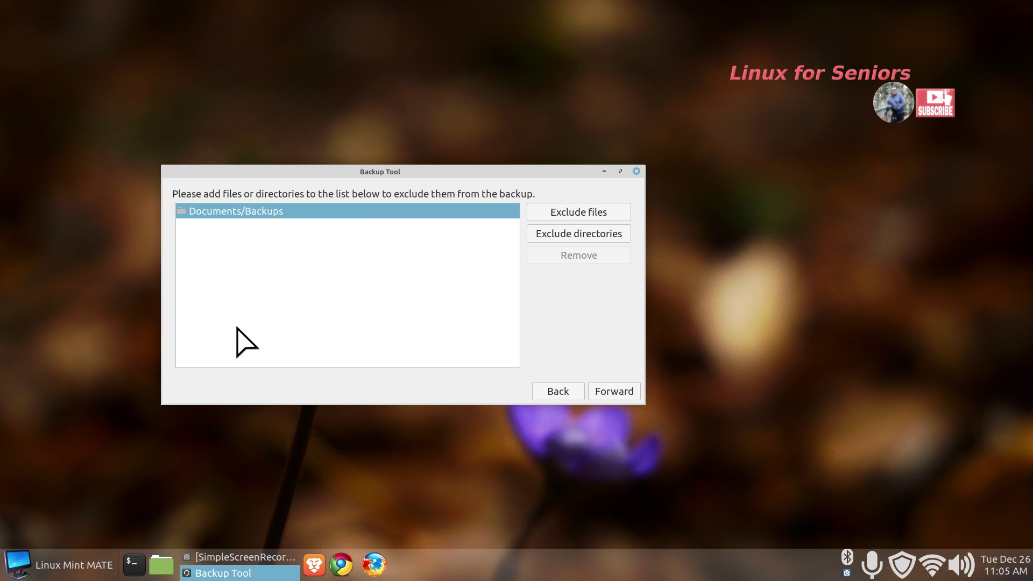
{"action": "left_click", "coordinate": [590, 234]}
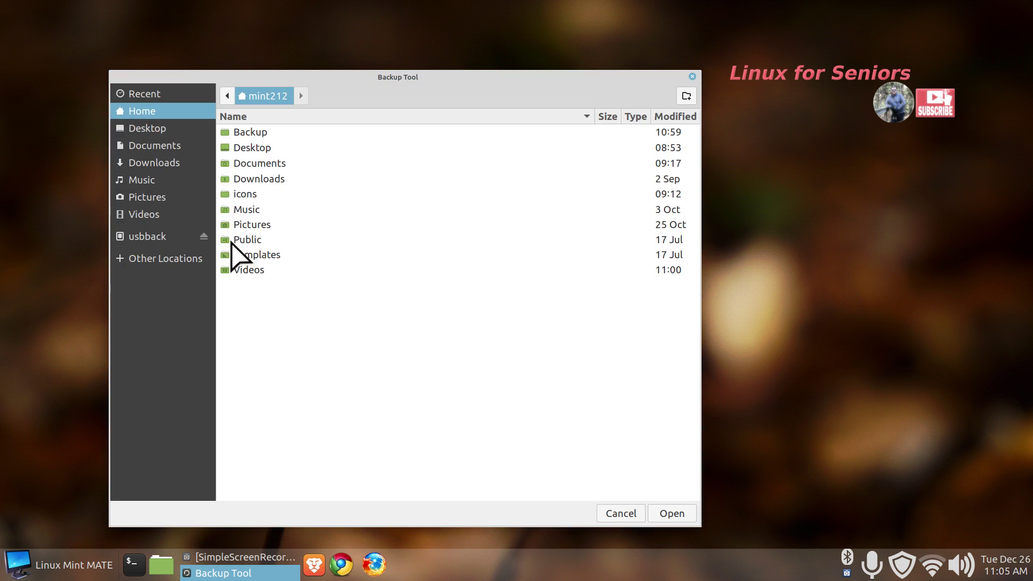
{"action": "left_click", "coordinate": [242, 196]}
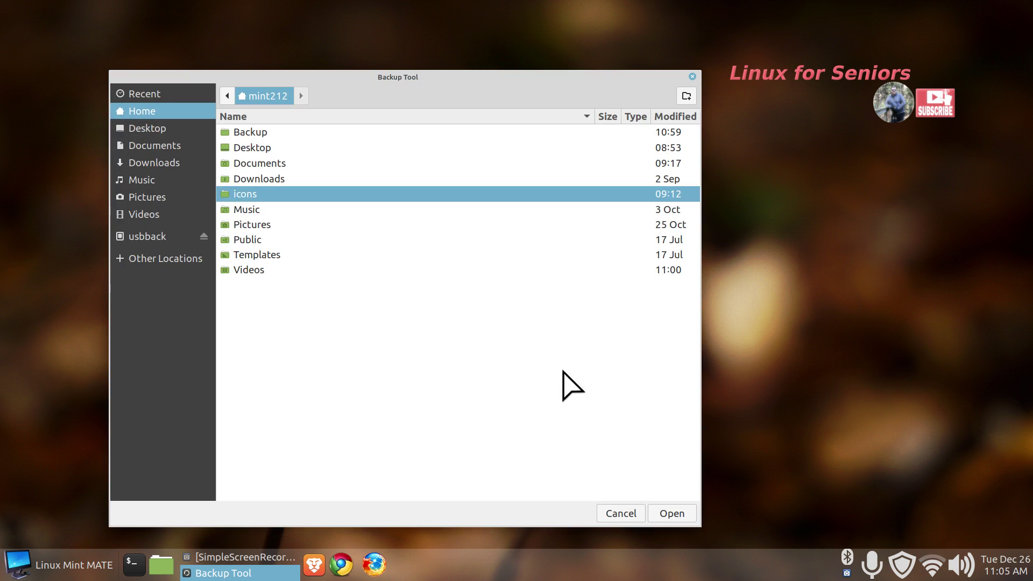
{"action": "left_click", "coordinate": [672, 513]}
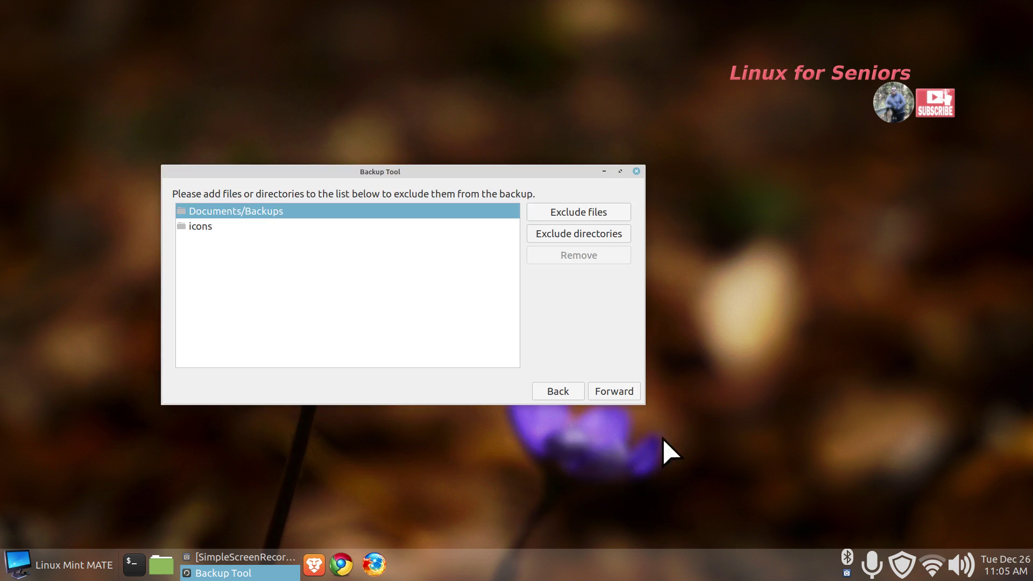
{"action": "left_click", "coordinate": [582, 235]}
{"action": "left_click", "coordinate": [246, 271]}
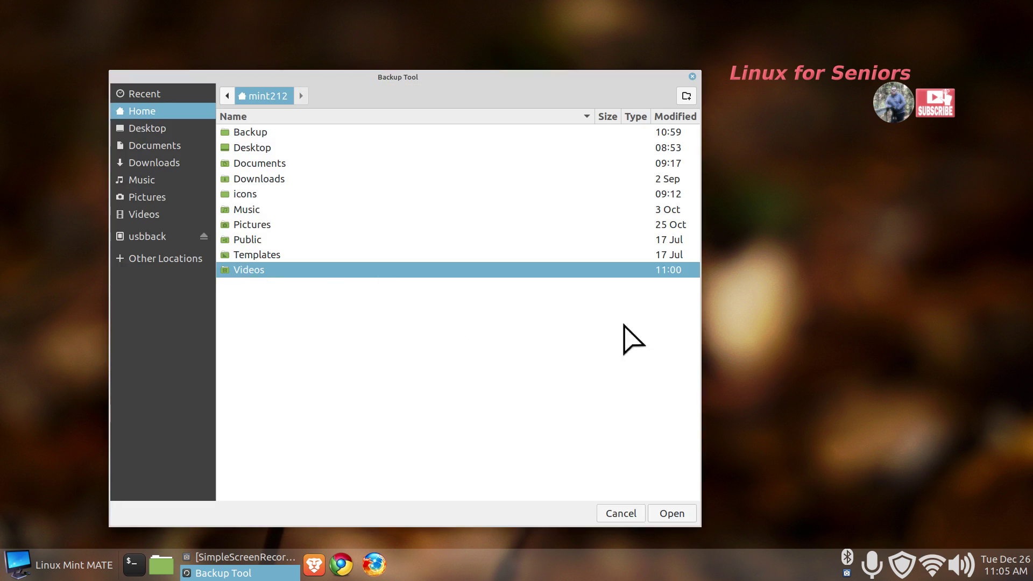
{"action": "left_click", "coordinate": [672, 513]}
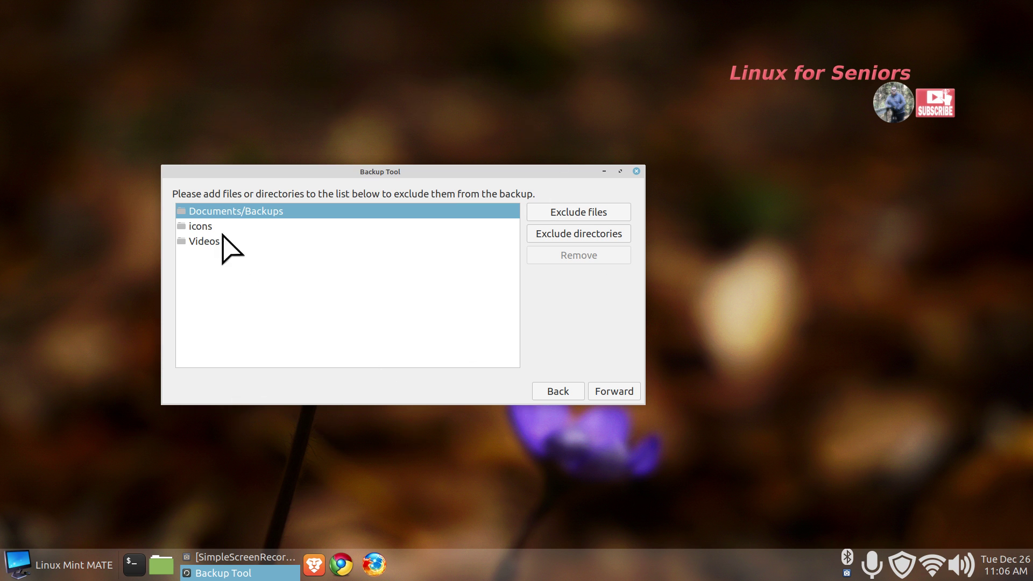
- Remove the Videos and icons exclusions, leaving only Documents/Backups
{"action": "left_click", "coordinate": [207, 240]}
{"action": "left_click", "coordinate": [574, 256]}
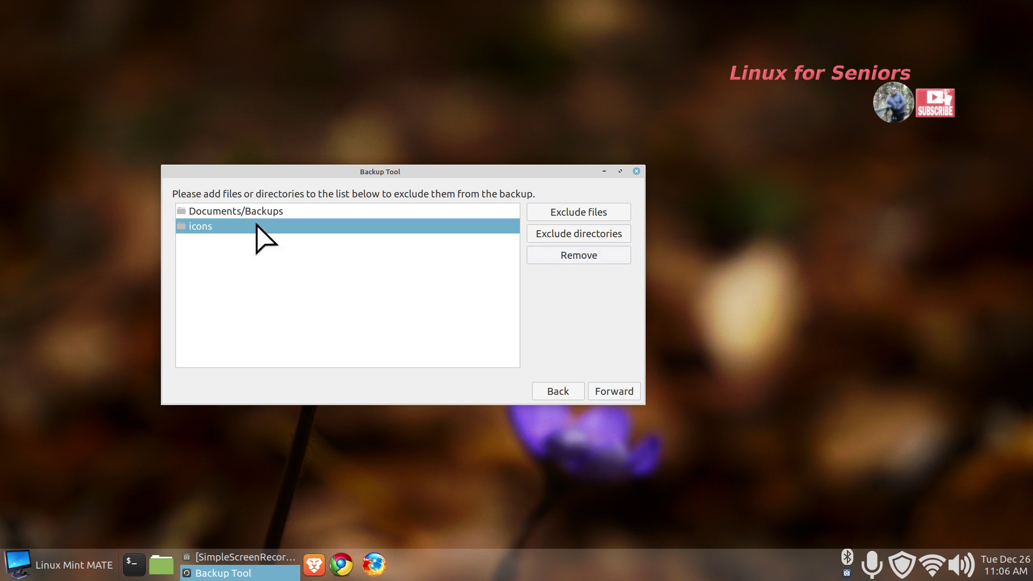
{"action": "left_click", "coordinate": [578, 255]}
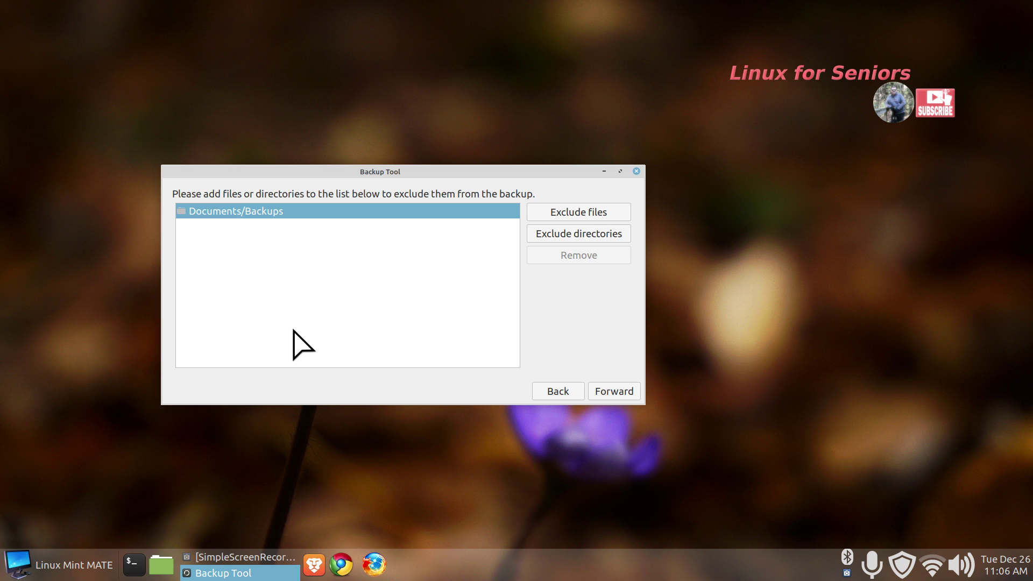
- Continue to the hidden-files inclusion page and move the dialog to the top right
{"action": "left_click", "coordinate": [623, 388]}
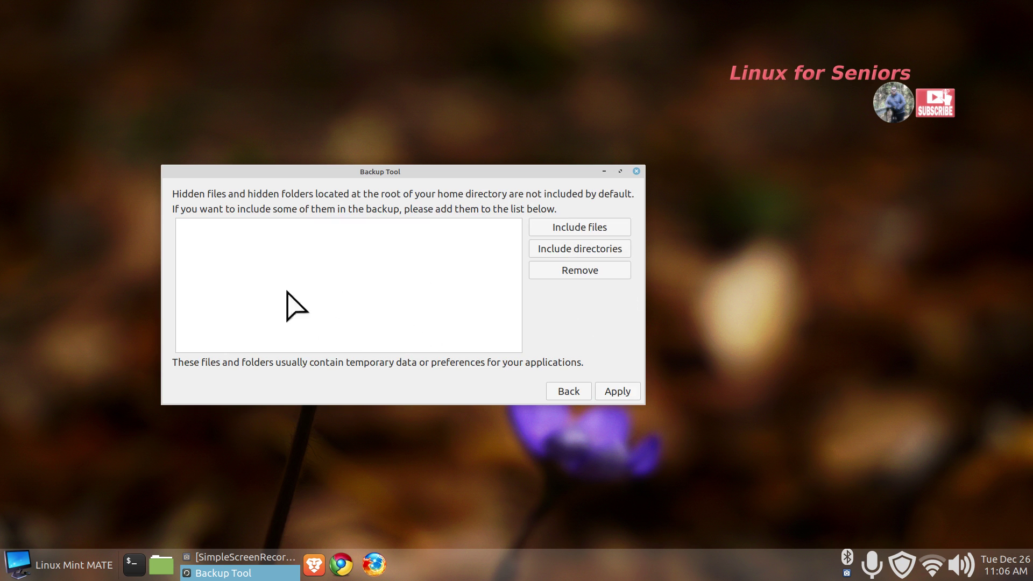
{"action": "left_click_drag", "start_coordinate": [344, 174], "coordinate": [659, 55]}
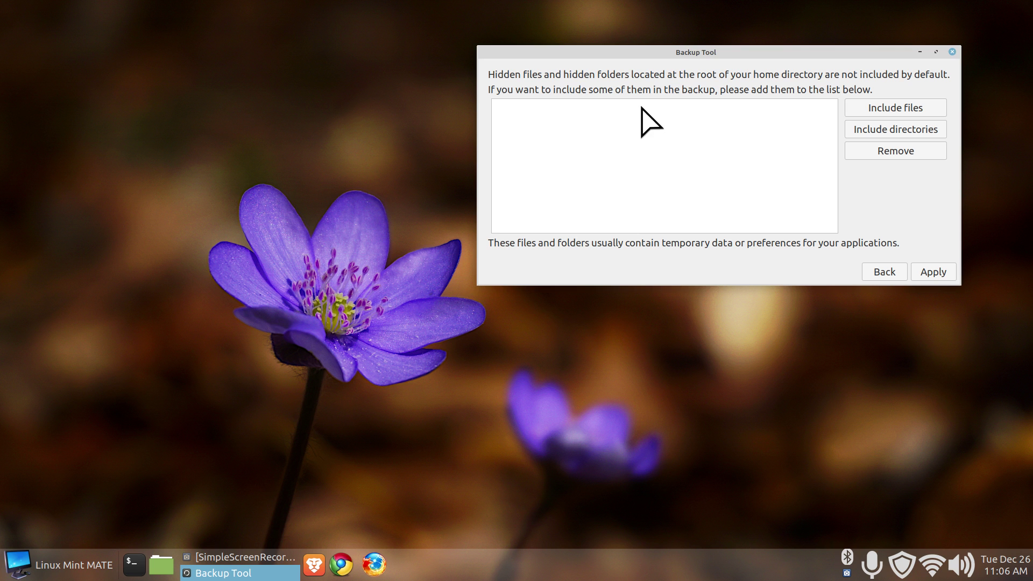
{"action": "left_click", "coordinate": [162, 564]}
{"action": "left_click_drag", "start_coordinate": [465, 40], "coordinate": [435, 26]}
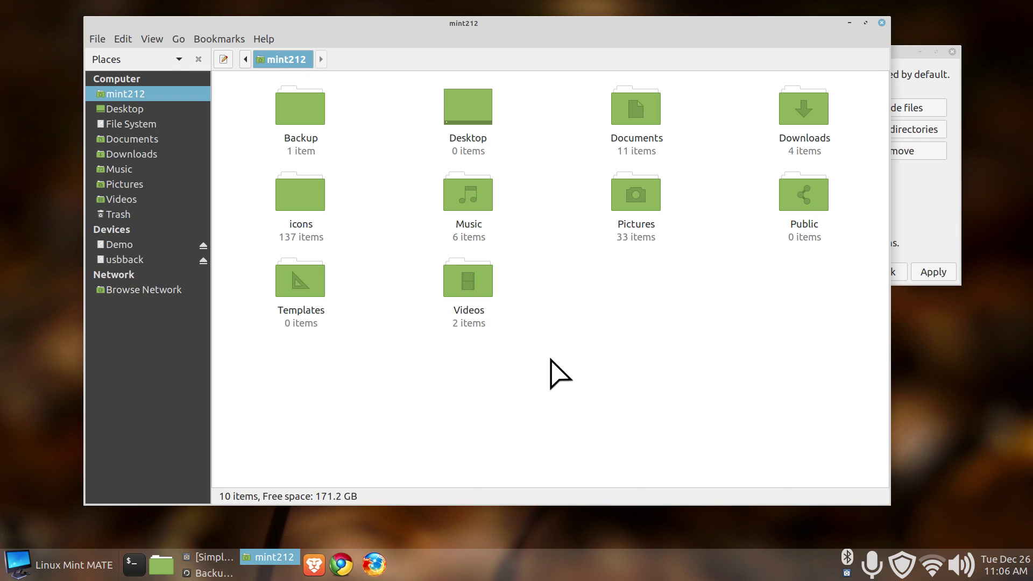
{"action": "key", "text": "ctrl+h"}
{"action": "scroll", "coordinate": [550, 359], "scroll_direction": "down", "scroll_amount": 5}
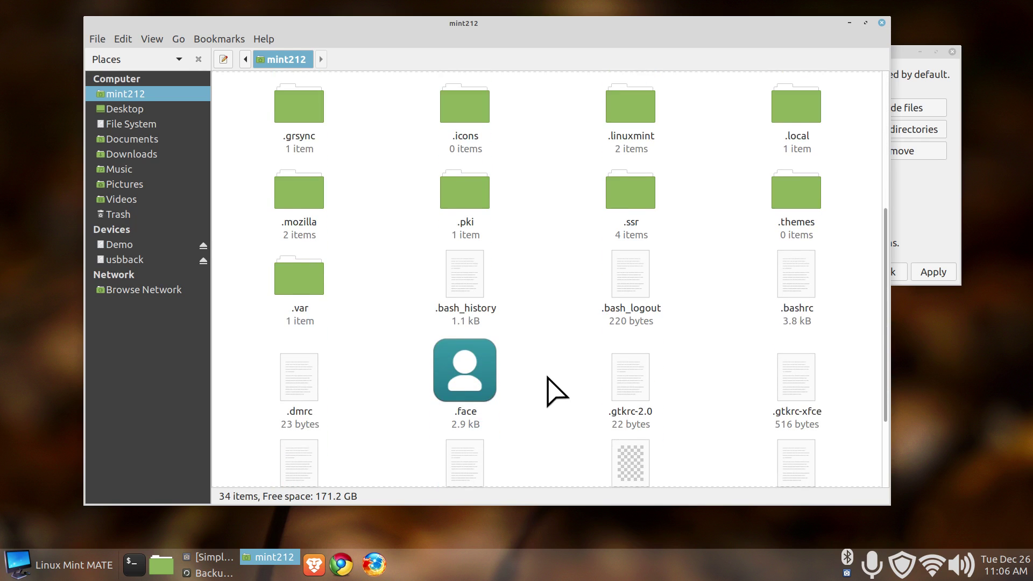
{"action": "key", "text": "ctrl+minus"}
{"action": "key", "text": "ctrl+minus"}
{"action": "key", "text": "ctrl+minus"}
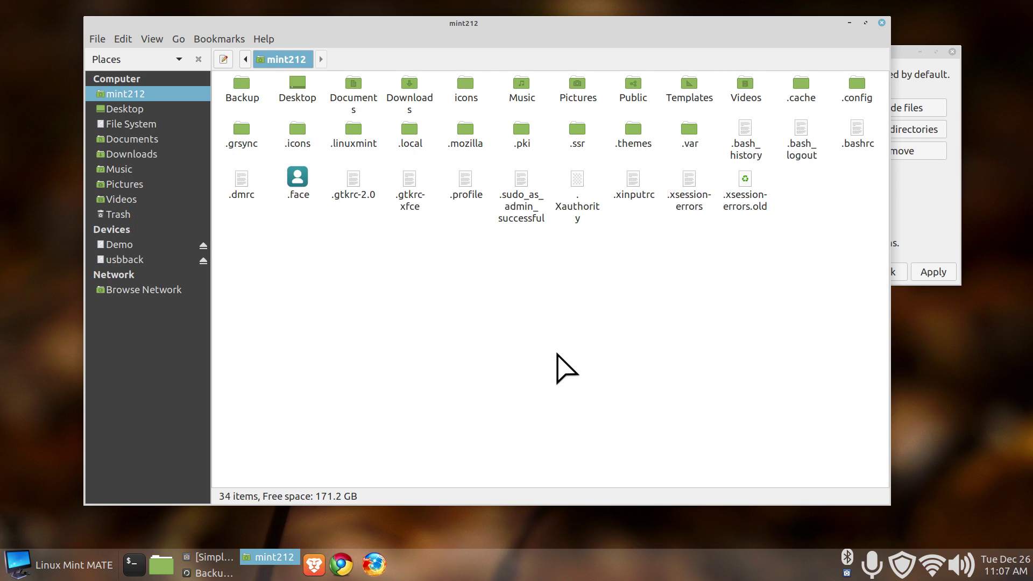
{"action": "key", "text": "ctrl+plus"}
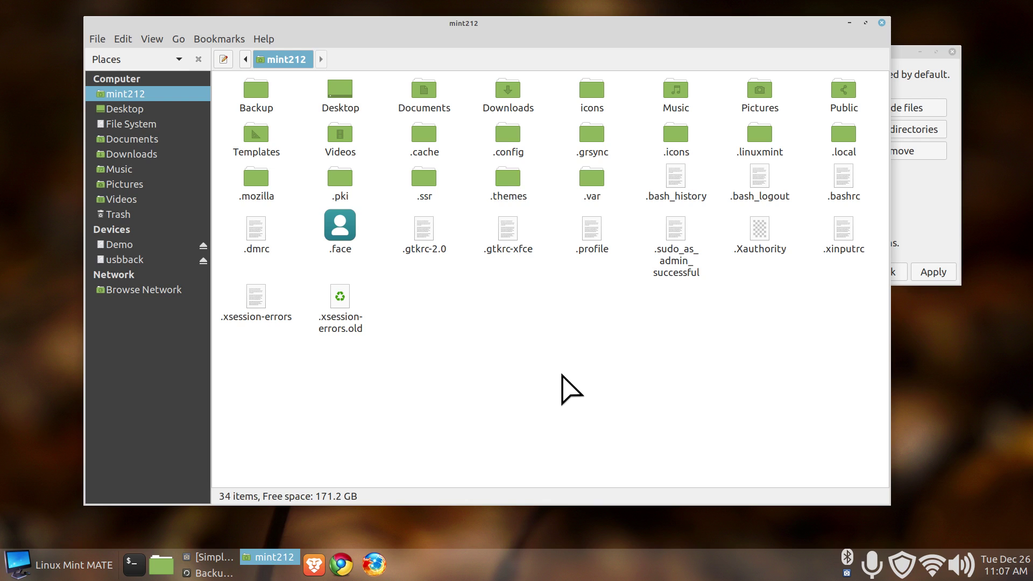
{"action": "key", "text": "ctrl+plus"}
{"action": "key", "text": "ctrl+plus"}
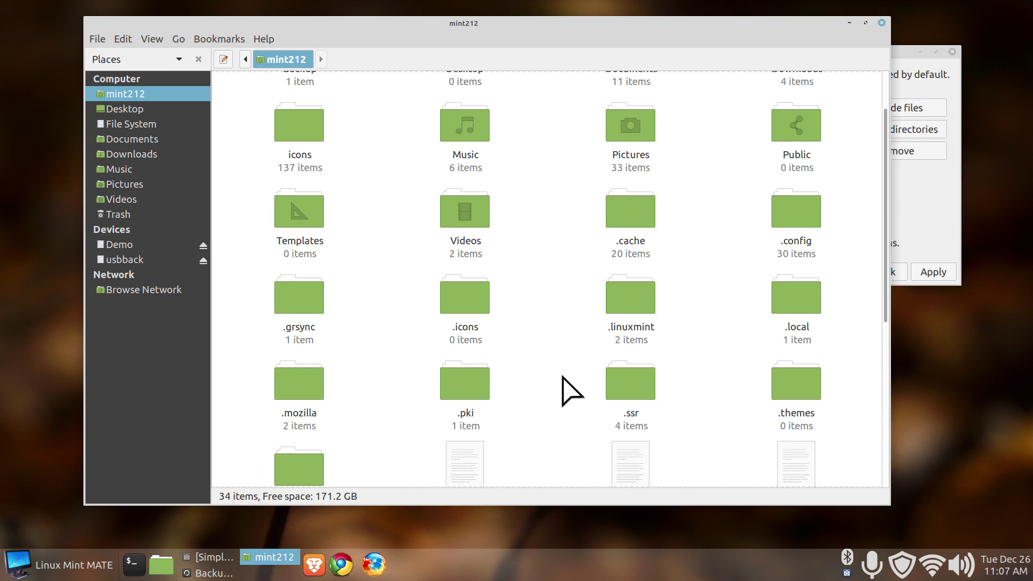
{"action": "left_click", "coordinate": [467, 332]}
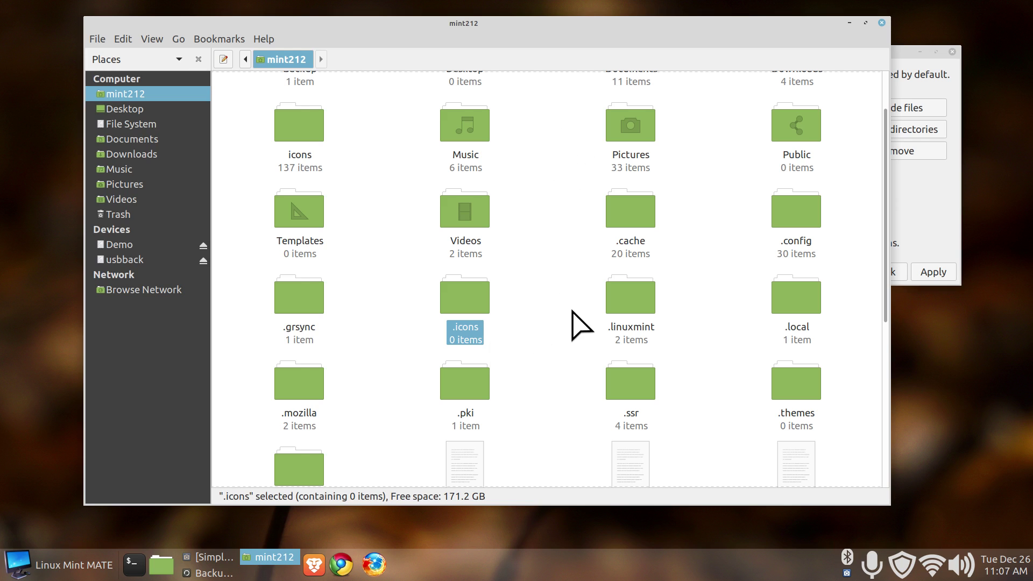
{"action": "double_click", "coordinate": [467, 312]}
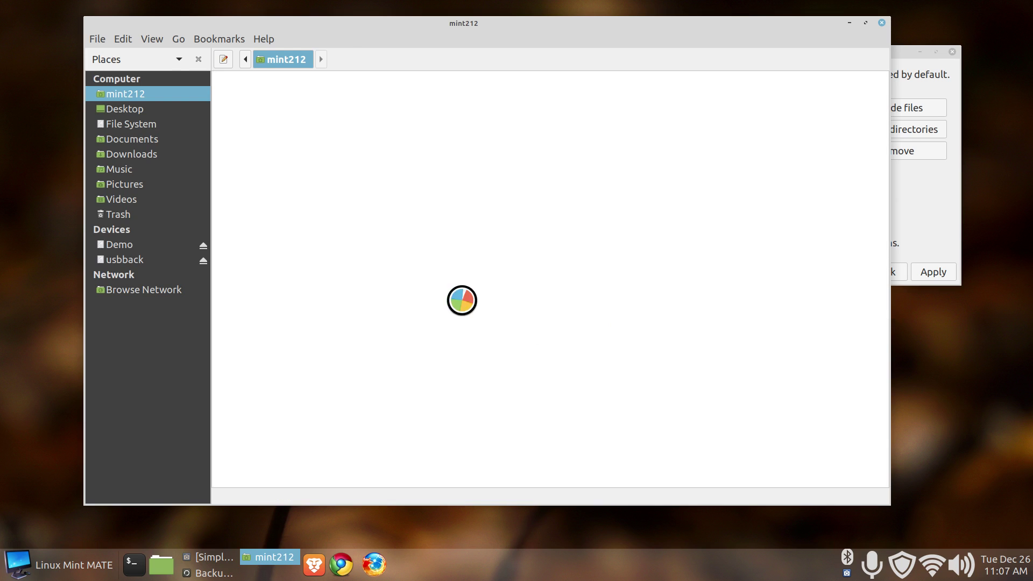
{"action": "left_click", "coordinate": [285, 58]}
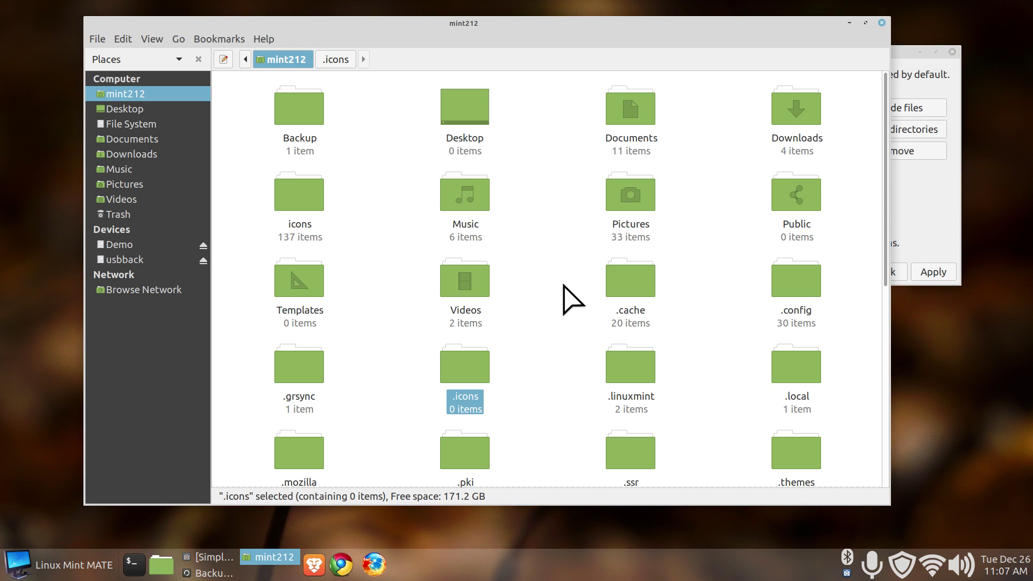
{"action": "scroll", "coordinate": [567, 320], "scroll_direction": "down", "scroll_amount": 2}
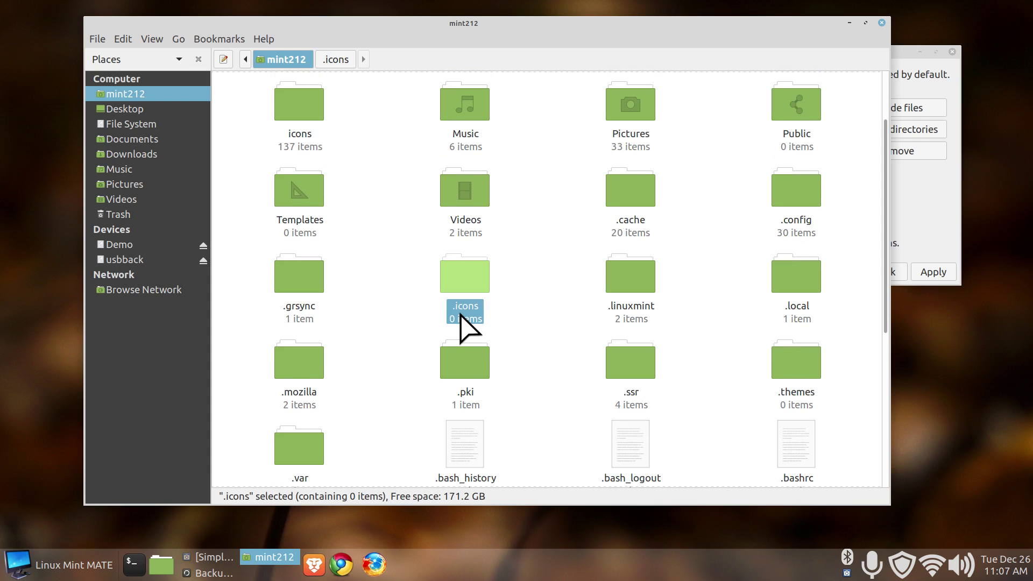
{"action": "scroll", "coordinate": [532, 290], "scroll_direction": "down", "scroll_amount": 2}
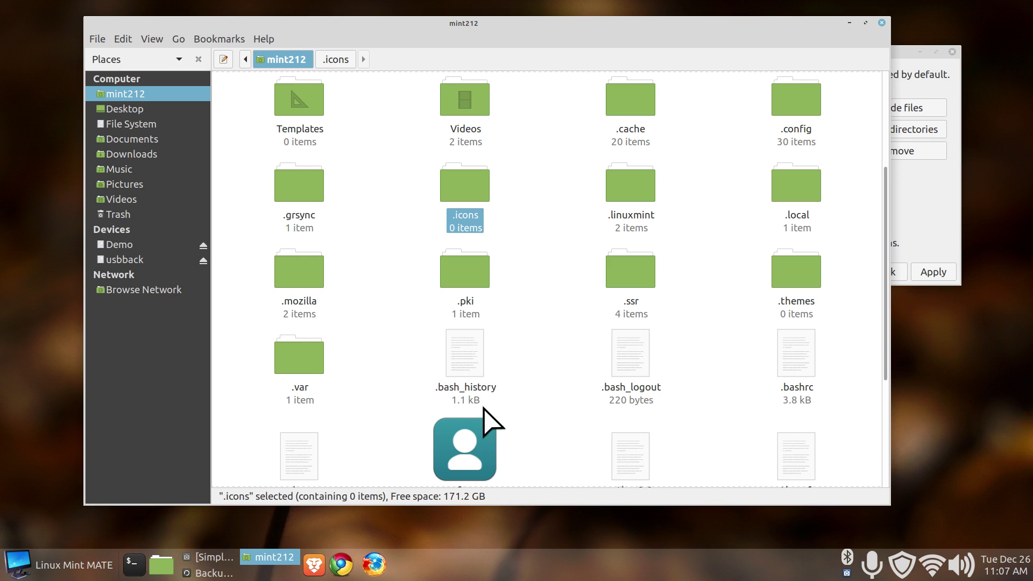
{"action": "scroll", "coordinate": [614, 288], "scroll_direction": "up", "scroll_amount": 3}
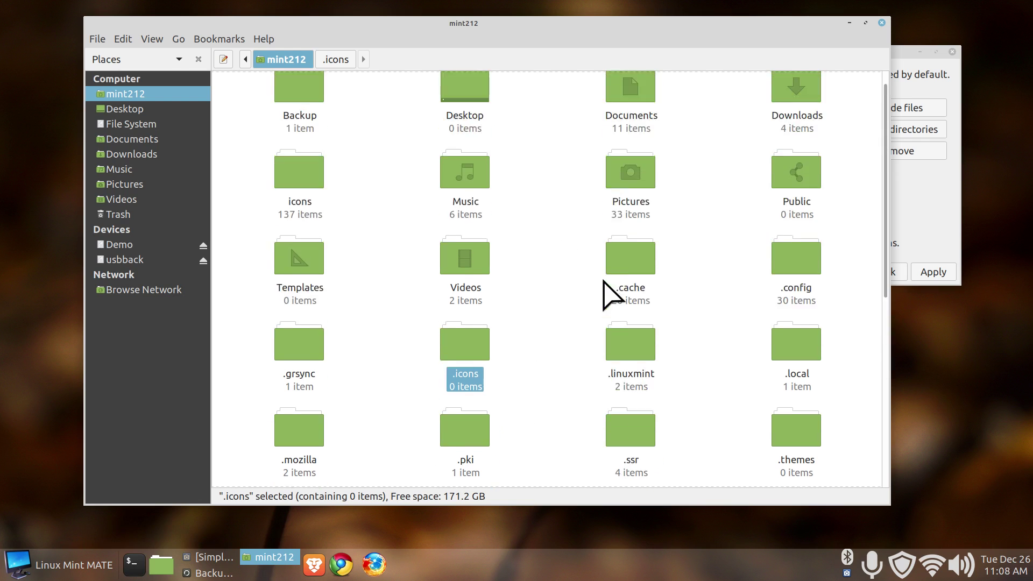
{"action": "key", "text": "ctrl+h"}
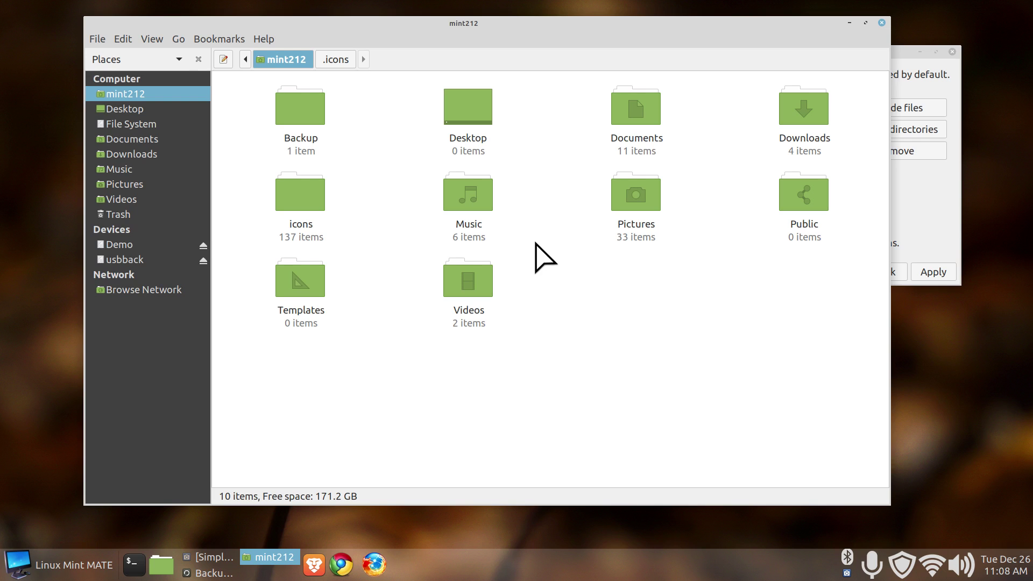
{"action": "left_click", "coordinate": [880, 23]}
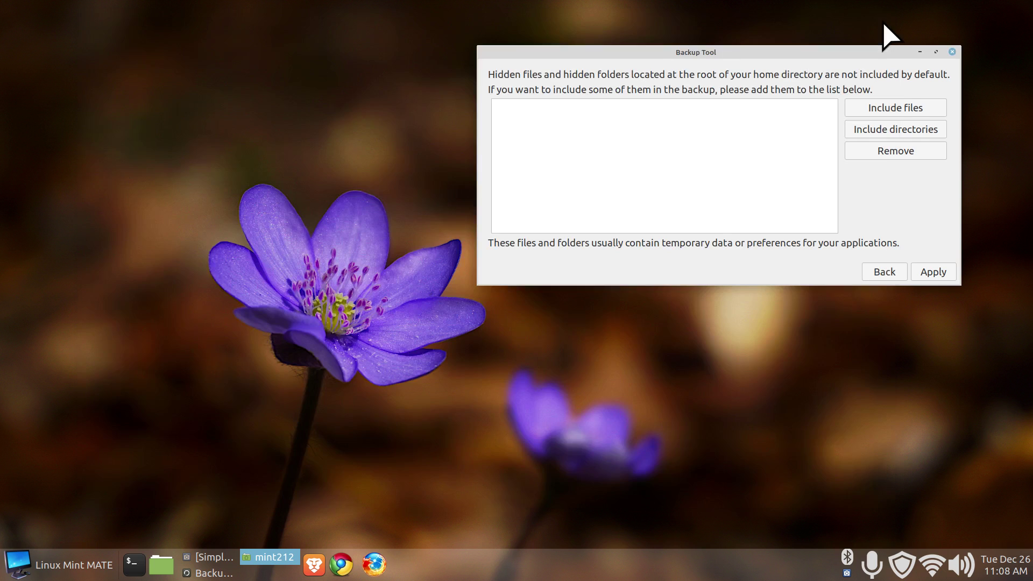
{"action": "left_click_drag", "start_coordinate": [562, 52], "coordinate": [277, 191]}
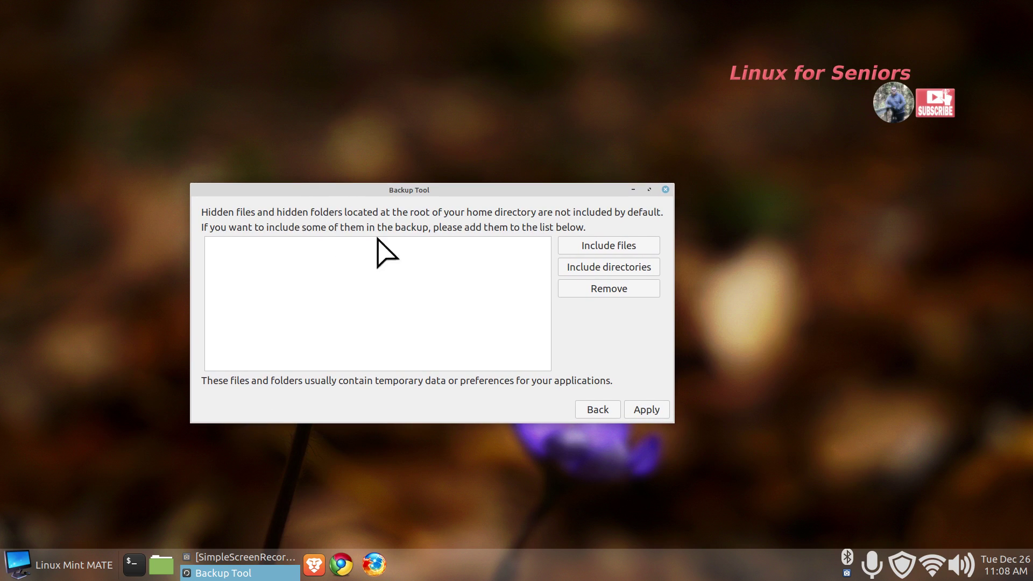
{"action": "left_click", "coordinate": [626, 267]}
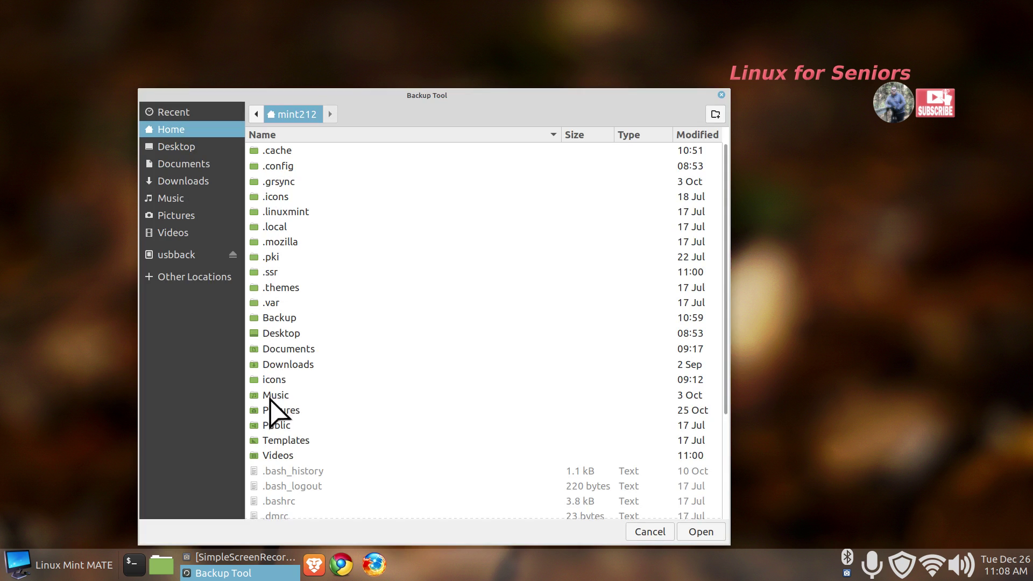
{"action": "scroll", "coordinate": [422, 438], "scroll_direction": "down", "scroll_amount": 3}
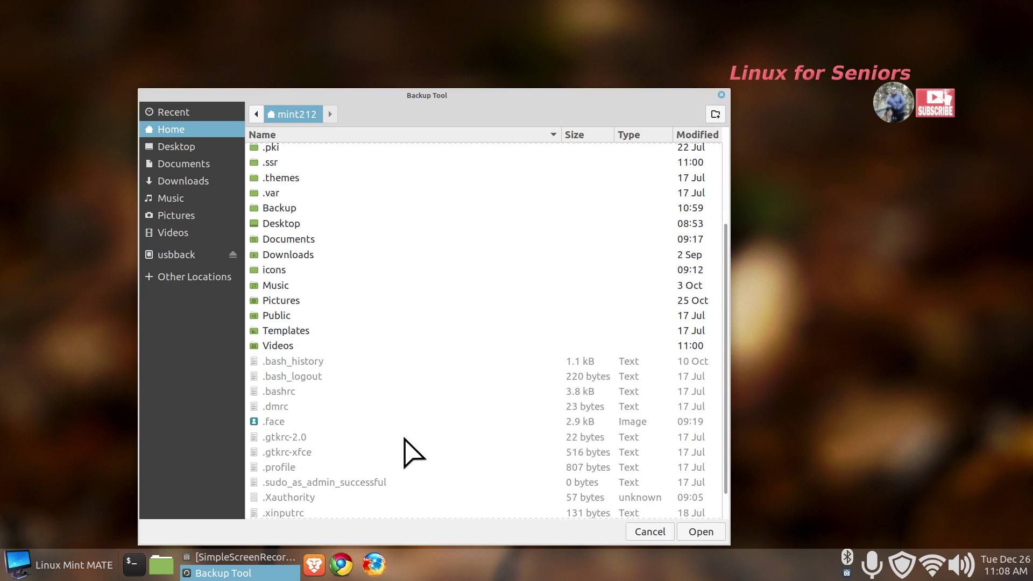
{"action": "left_click", "coordinate": [638, 532]}
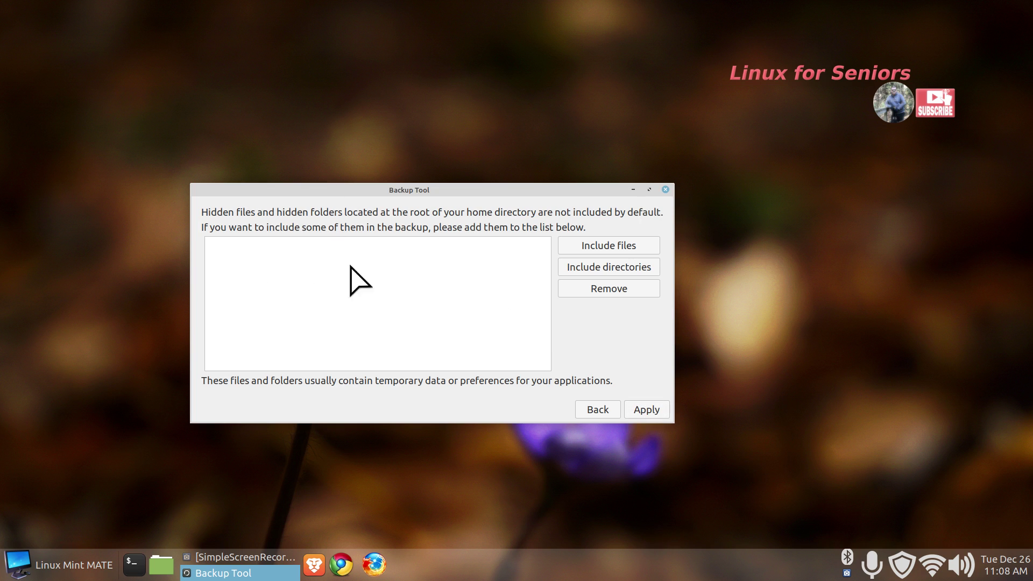
{"action": "left_click", "coordinate": [651, 401]}
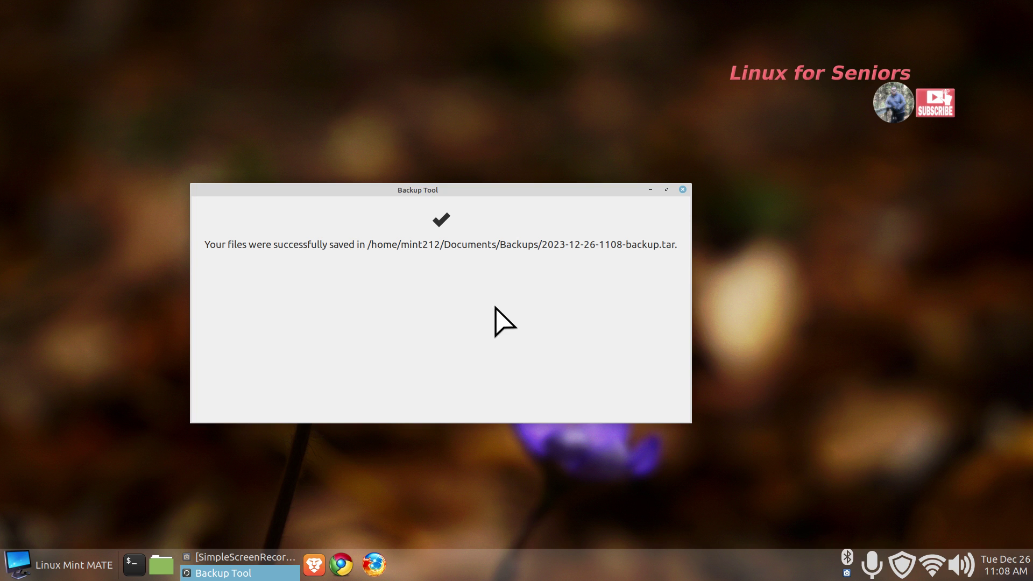
{"action": "left_click", "coordinate": [682, 190]}
{"action": "left_click", "coordinate": [168, 563]}
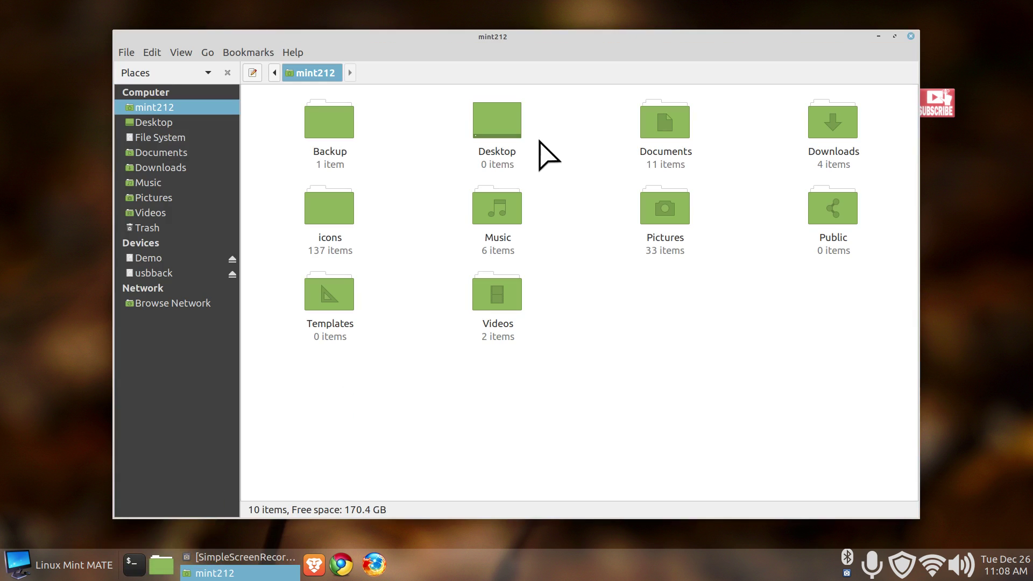
{"action": "double_click", "coordinate": [645, 156]}
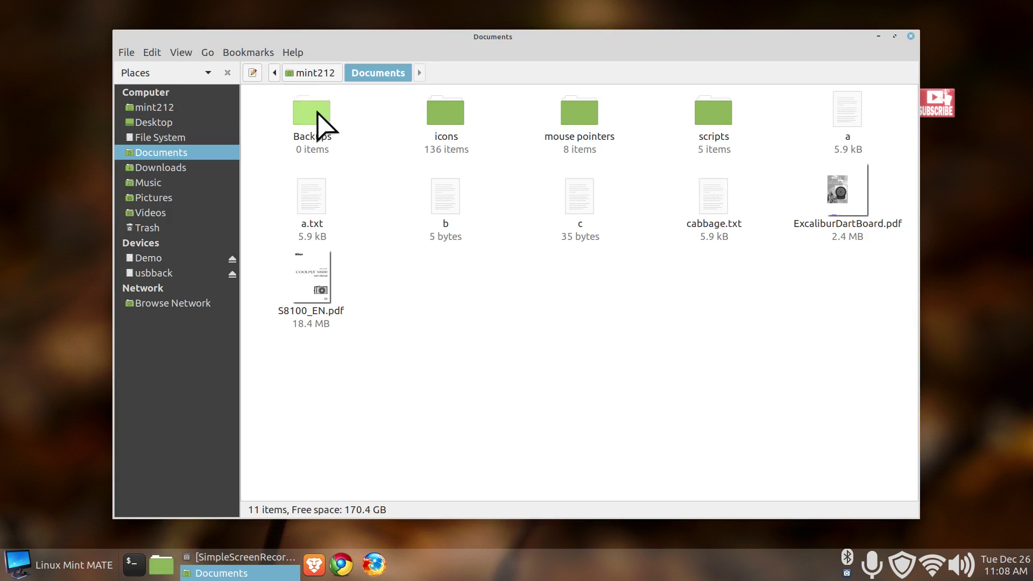
{"action": "double_click", "coordinate": [317, 118]}
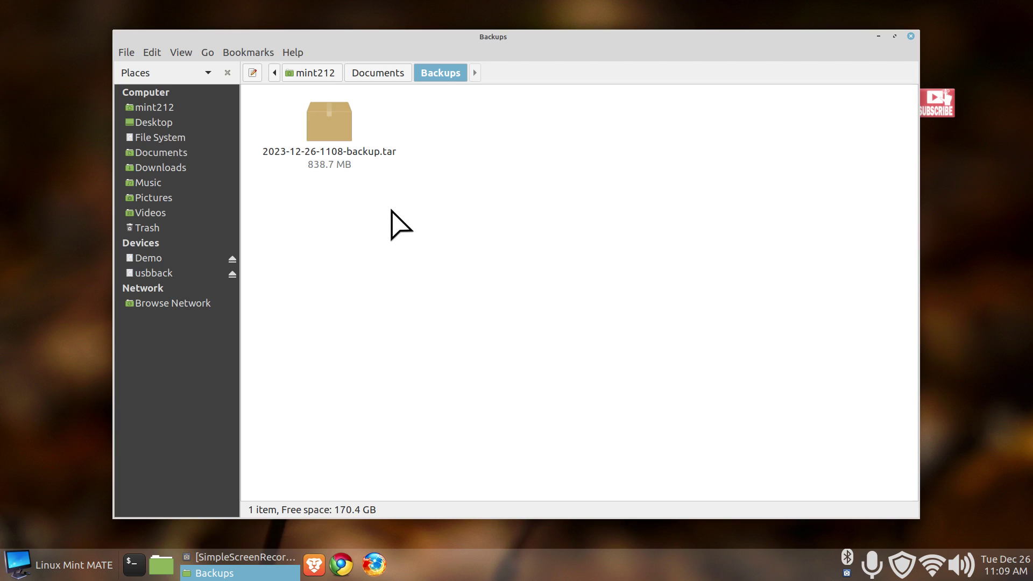
{"action": "double_click", "coordinate": [332, 122]}
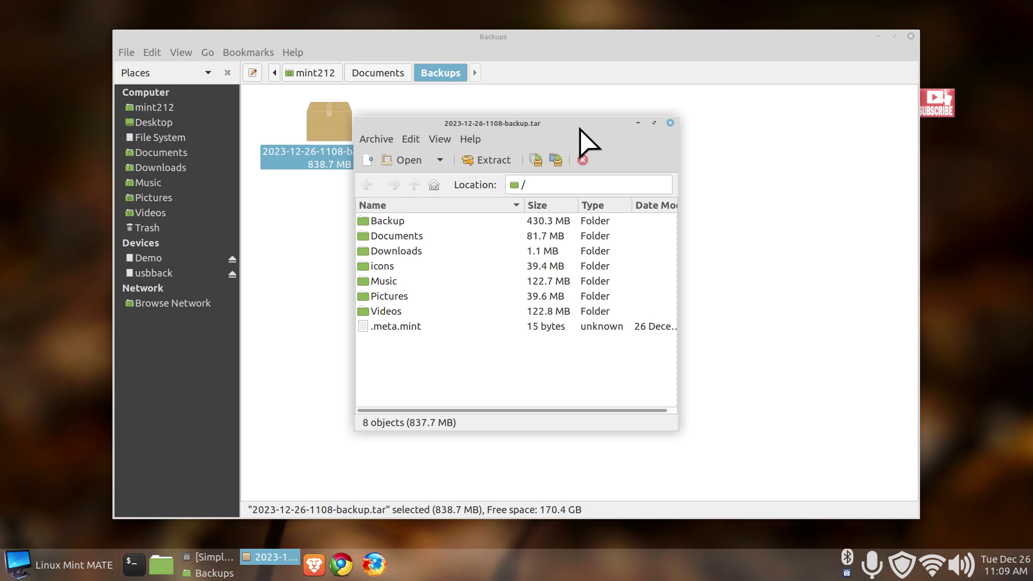
{"action": "left_click_drag", "start_coordinate": [579, 129], "coordinate": [746, 127]}
{"action": "left_click", "coordinate": [555, 326]}
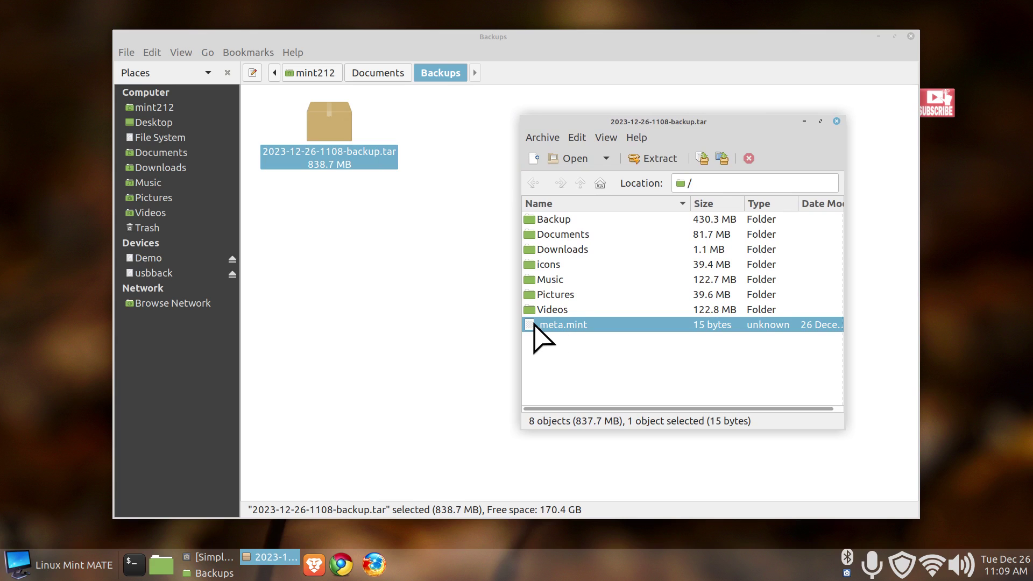
{"action": "double_click", "coordinate": [534, 324]}
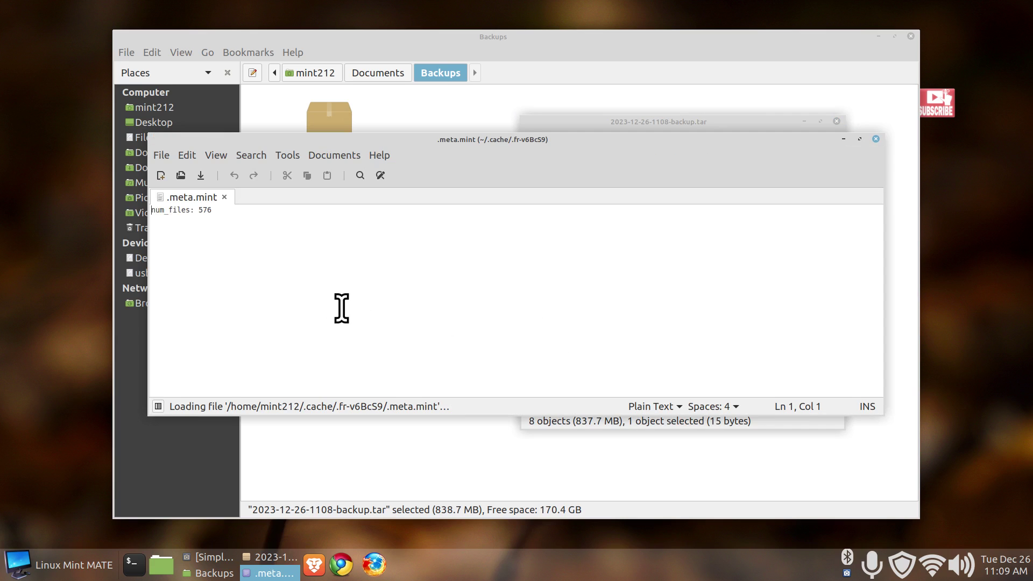
{"action": "key", "text": "ctrl+plus"}
{"action": "key", "text": "ctrl+plus"}
{"action": "key", "text": "ctrl+plus"}
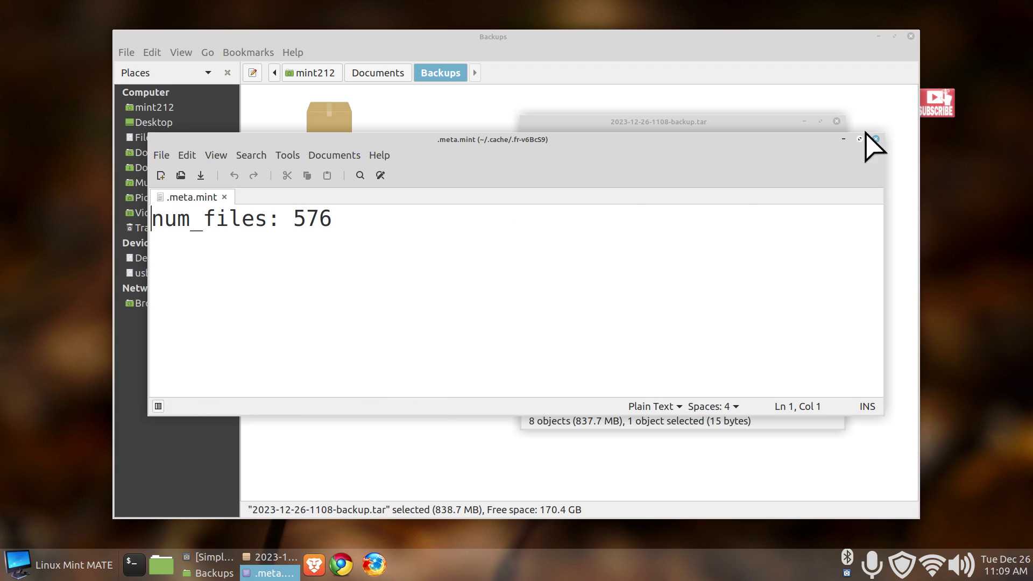
{"action": "left_click", "coordinate": [875, 139]}
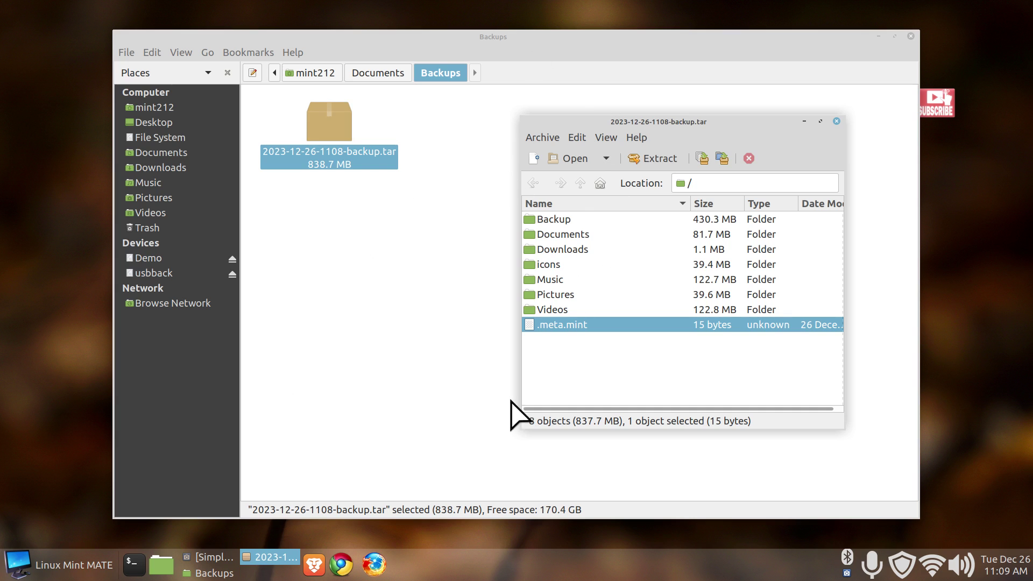
{"action": "double_click", "coordinate": [533, 219]}
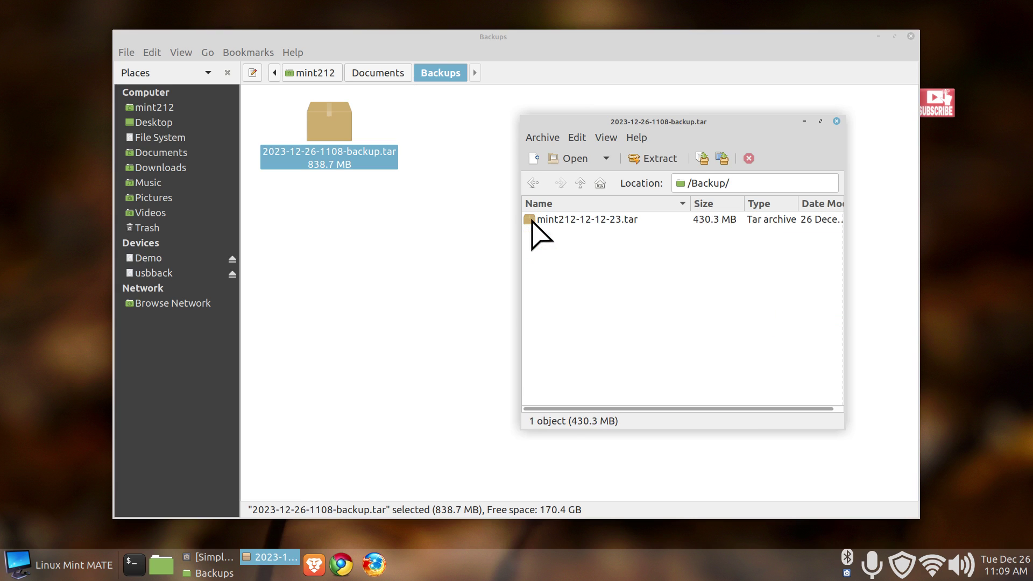
{"action": "left_click", "coordinate": [533, 183]}
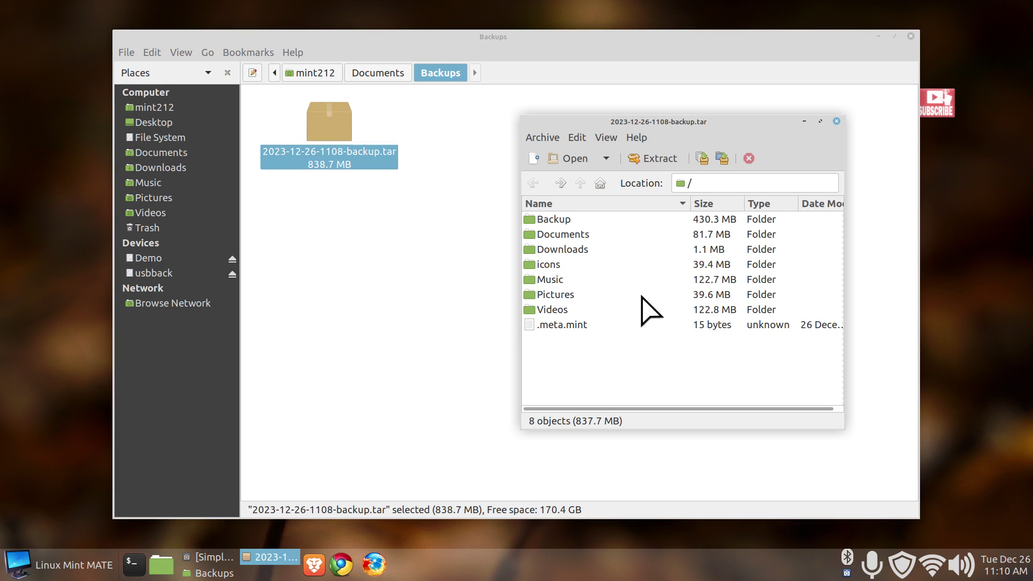
{"action": "left_click", "coordinate": [836, 121]}
- Show the mint212 home folder, view Caja's 1.26.0 About information, then clear the selection
{"action": "left_click", "coordinate": [178, 108]}
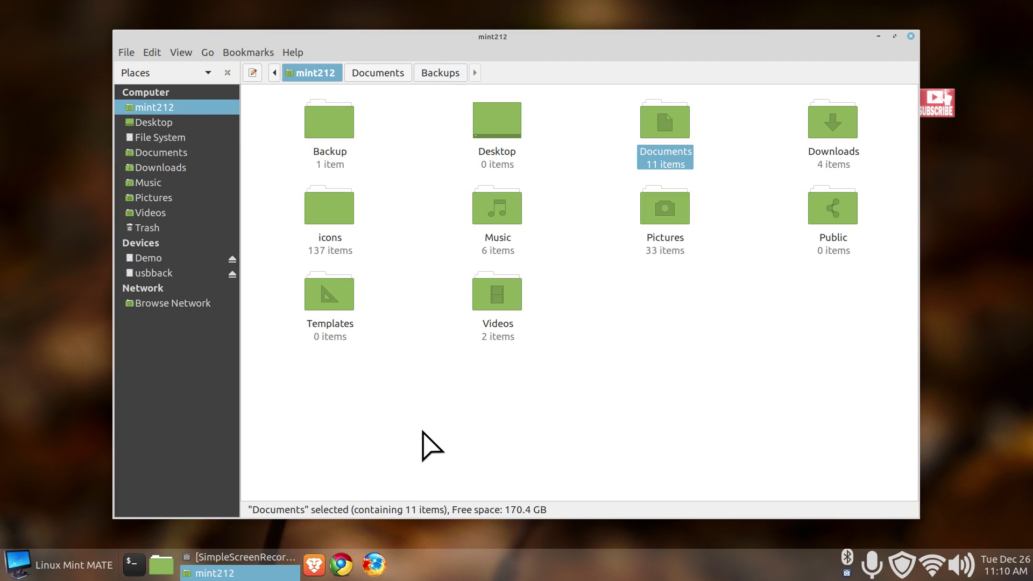
{"action": "left_click", "coordinate": [295, 53]}
{"action": "left_click", "coordinate": [312, 89]}
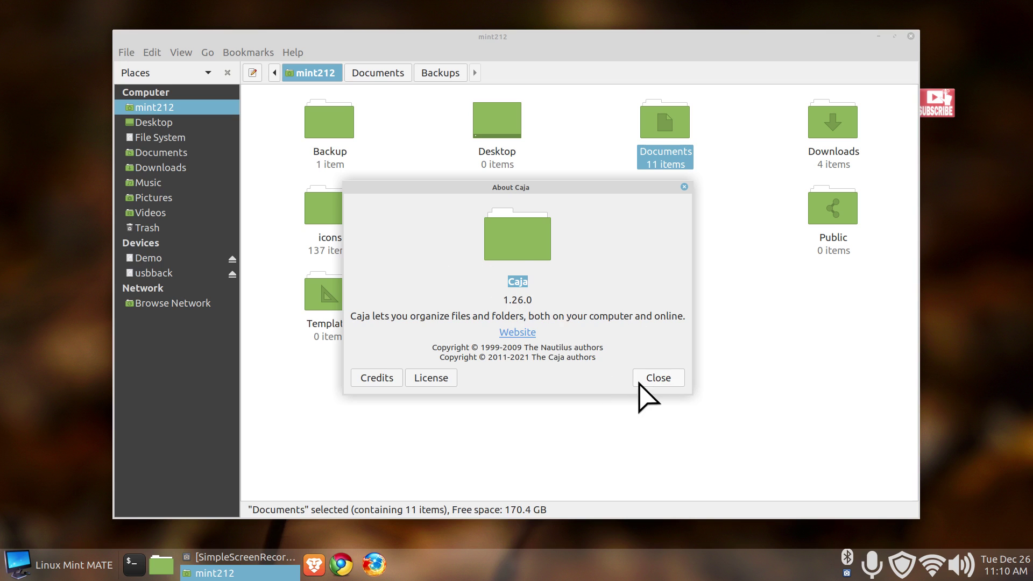
{"action": "left_click", "coordinate": [649, 378]}
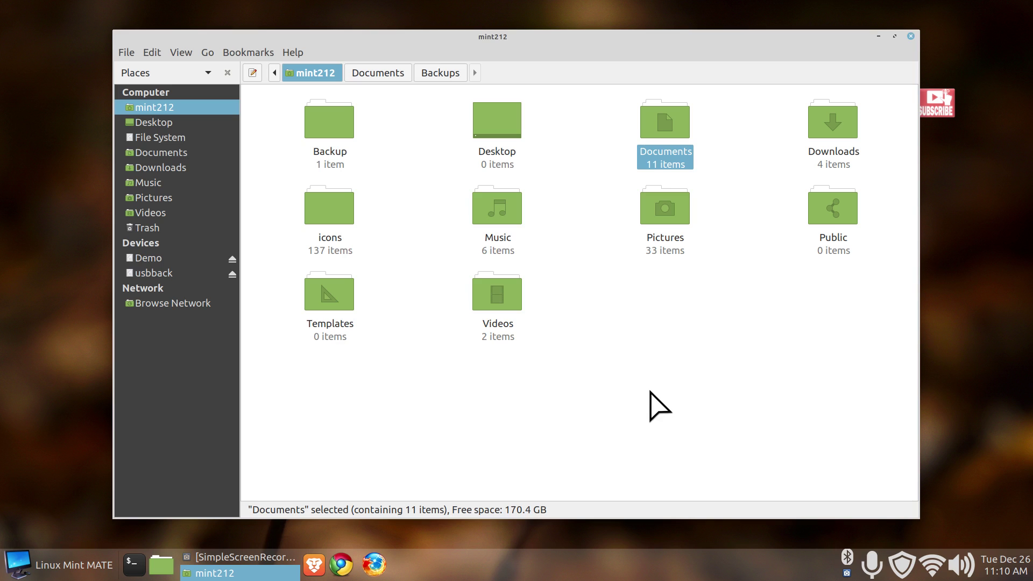
{"action": "left_click", "coordinate": [650, 388]}
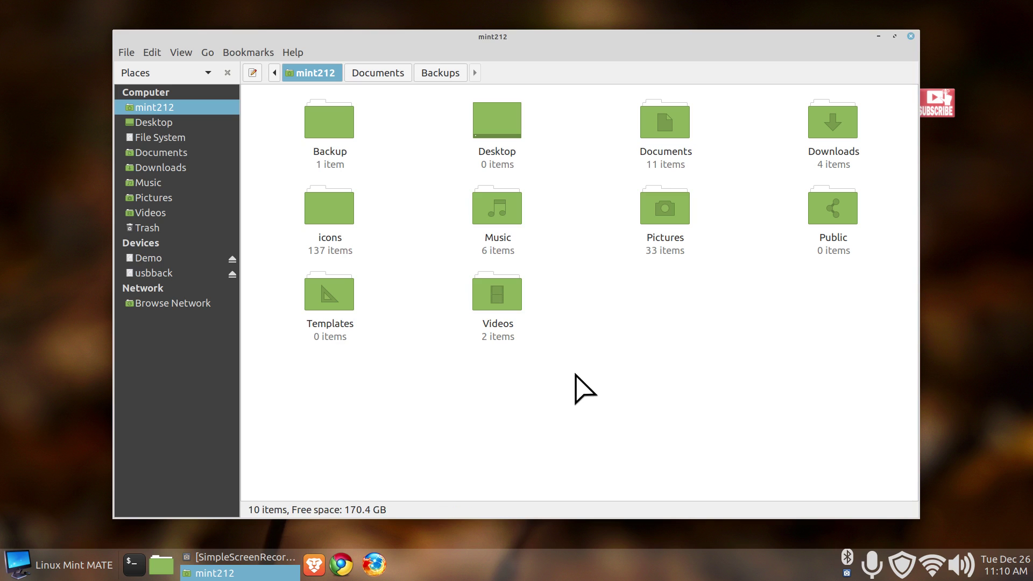
{"action": "left_click", "coordinate": [152, 52]}
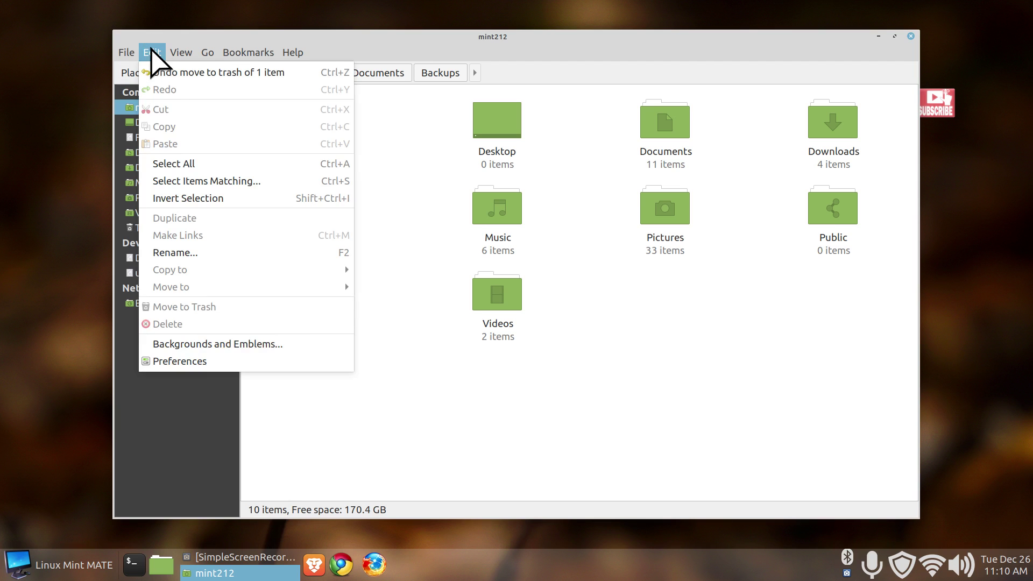
{"action": "left_click", "coordinate": [331, 165]}
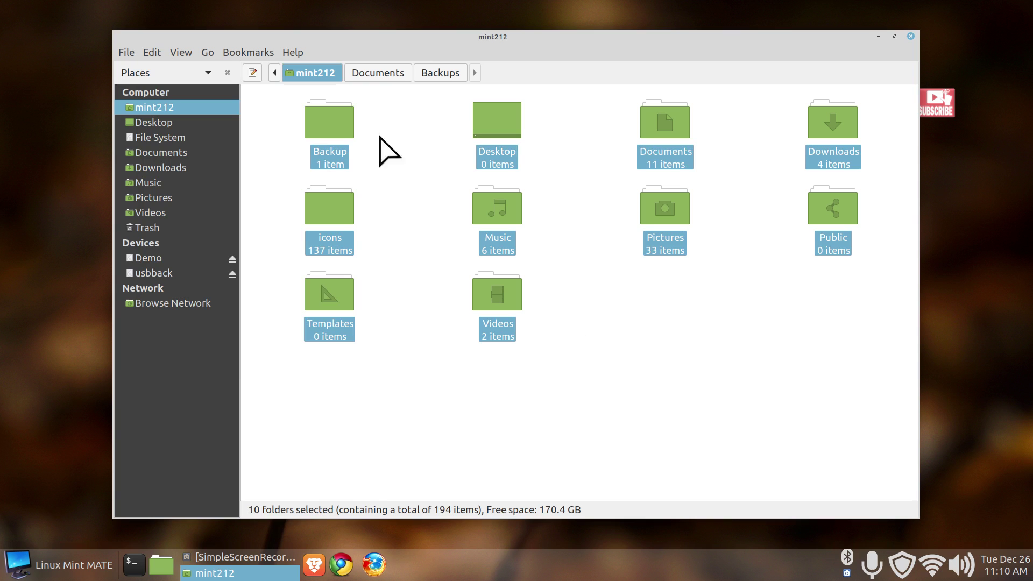
{"action": "left_click", "coordinate": [330, 127], "text": "ctrl"}
{"action": "left_click", "coordinate": [323, 204], "text": "ctrl"}
{"action": "left_click", "coordinate": [490, 220], "text": "ctrl"}
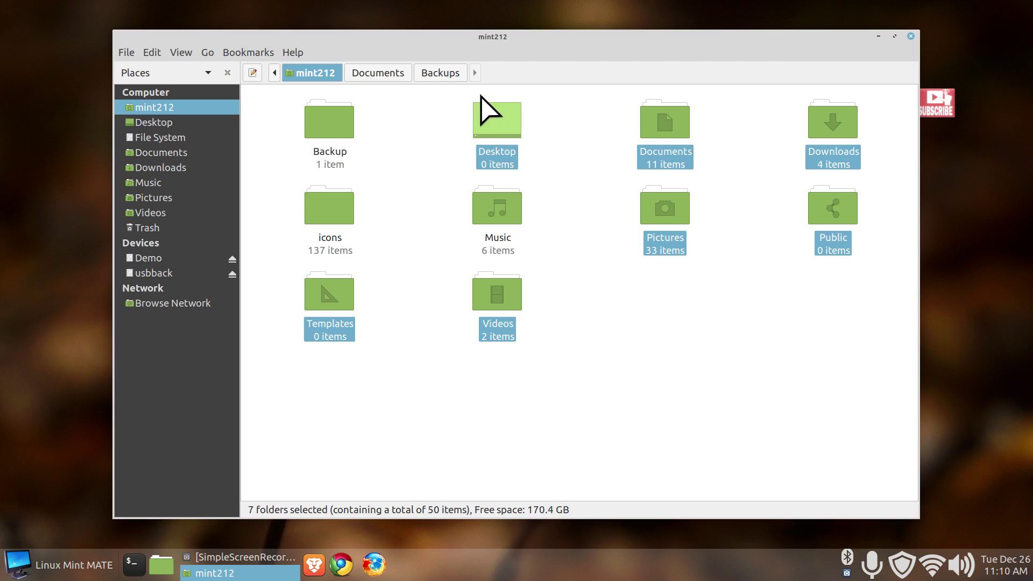
{"action": "left_click", "coordinate": [489, 113], "text": "ctrl"}
{"action": "left_click", "coordinate": [506, 298], "text": "ctrl"}
{"action": "left_click", "coordinate": [320, 316], "text": "ctrl"}
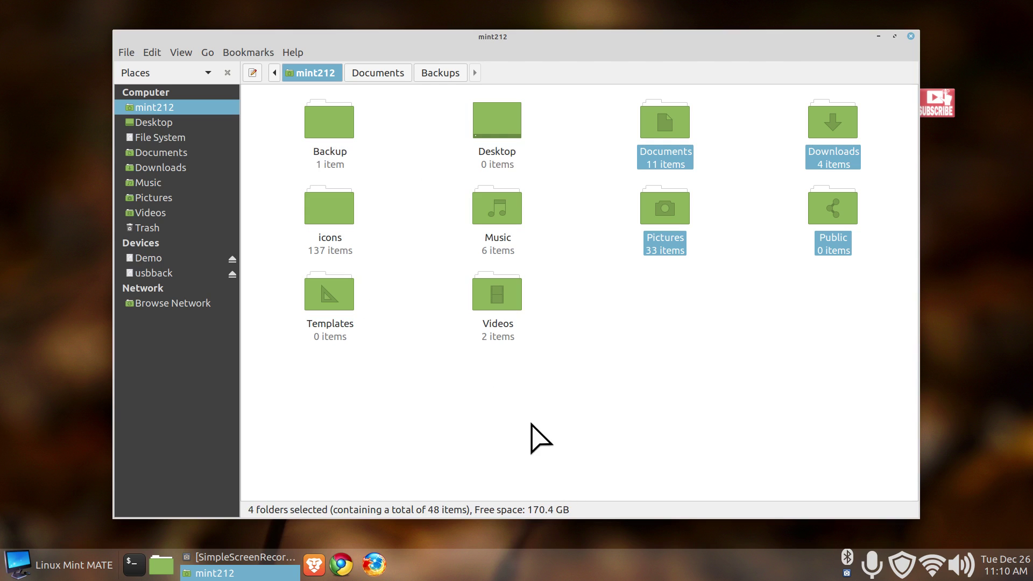
{"action": "left_click", "coordinate": [831, 215], "text": "ctrl"}
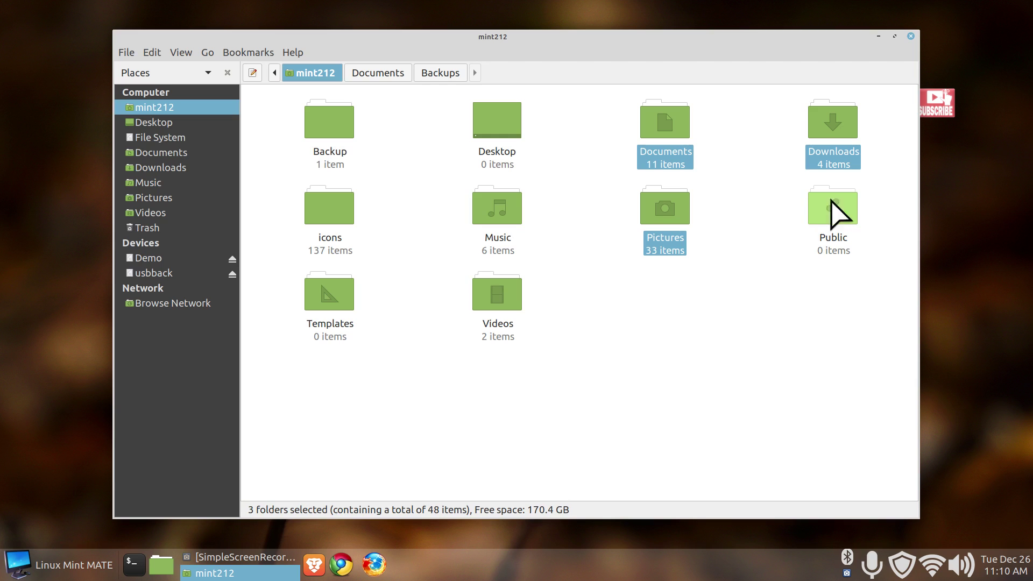
{"action": "left_click", "coordinate": [833, 132], "text": "ctrl"}
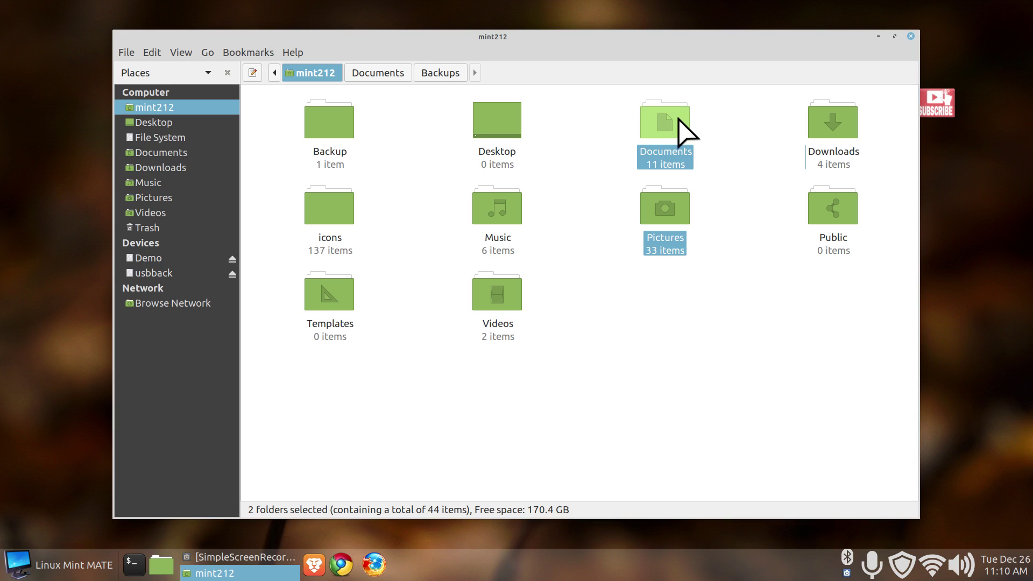
{"action": "left_click", "coordinate": [729, 285]}
{"action": "left_click", "coordinate": [670, 214]}
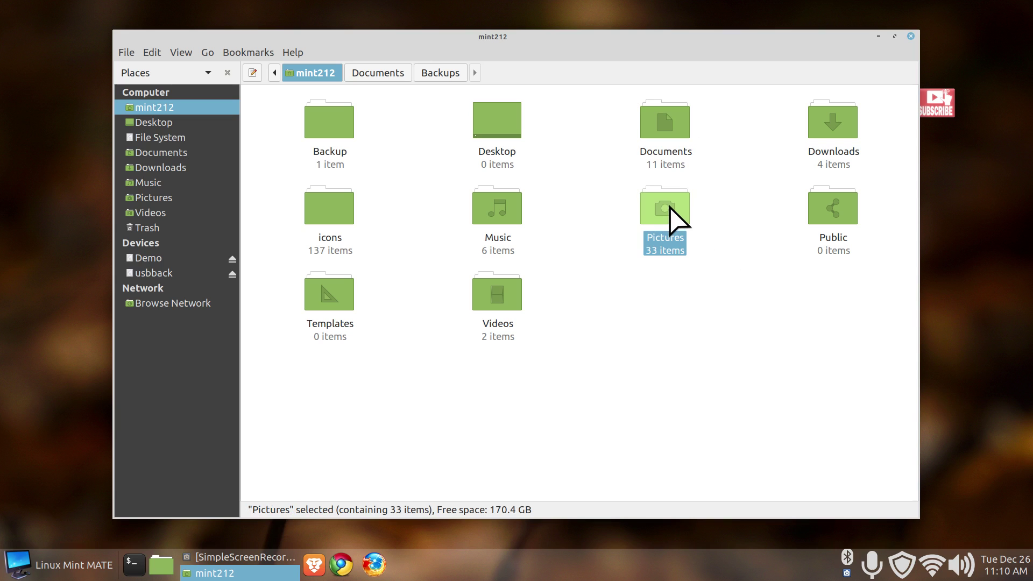
{"action": "left_click", "coordinate": [670, 320]}
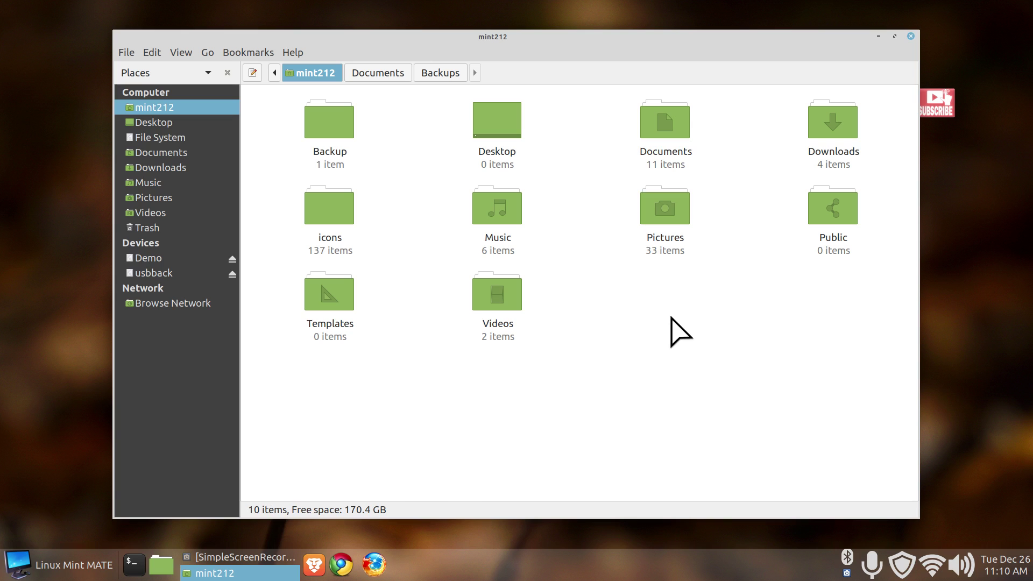
{"action": "left_click", "coordinate": [671, 212]}
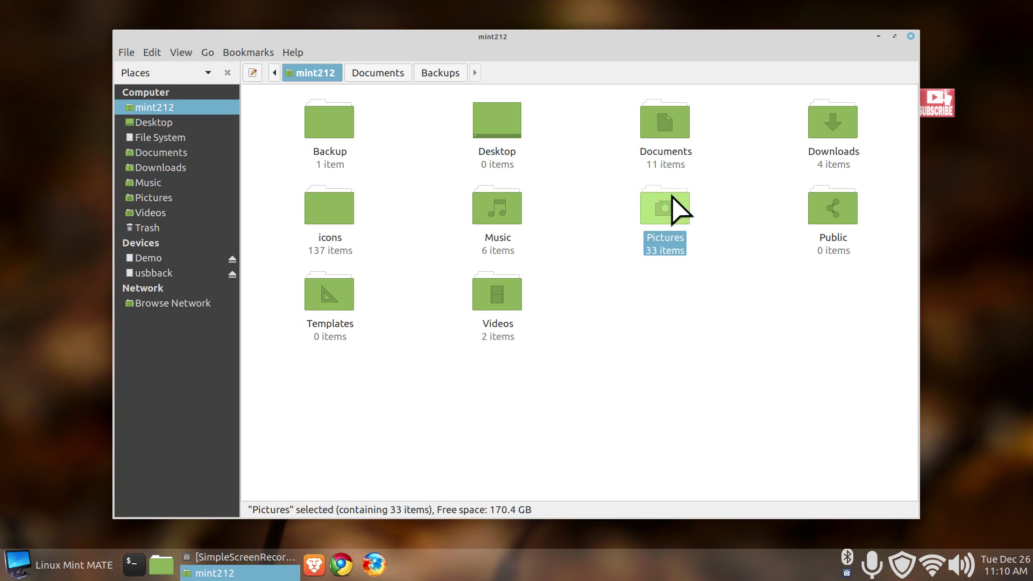
{"action": "left_click", "coordinate": [665, 121], "text": "ctrl"}
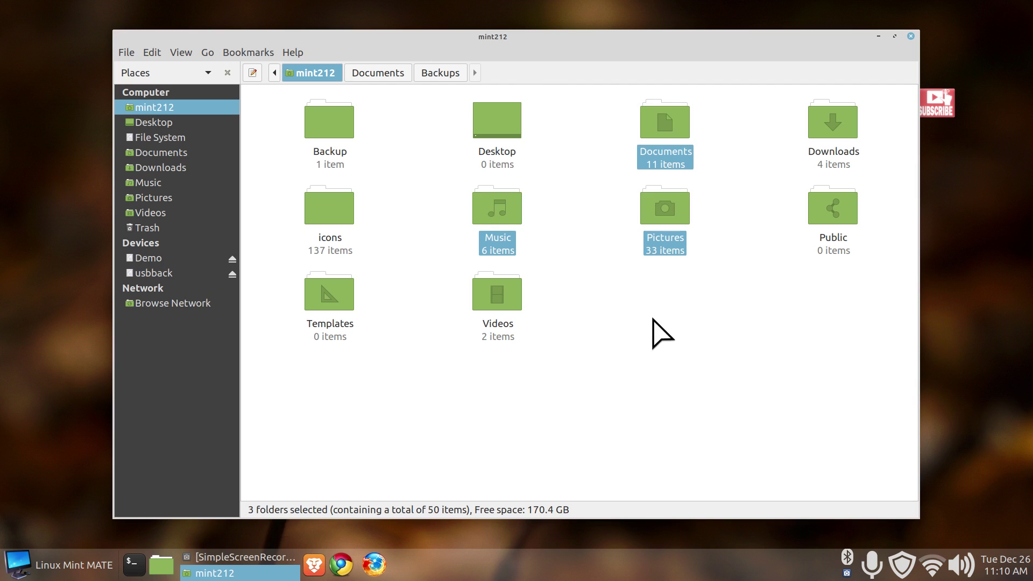
{"action": "left_click", "coordinate": [643, 357]}
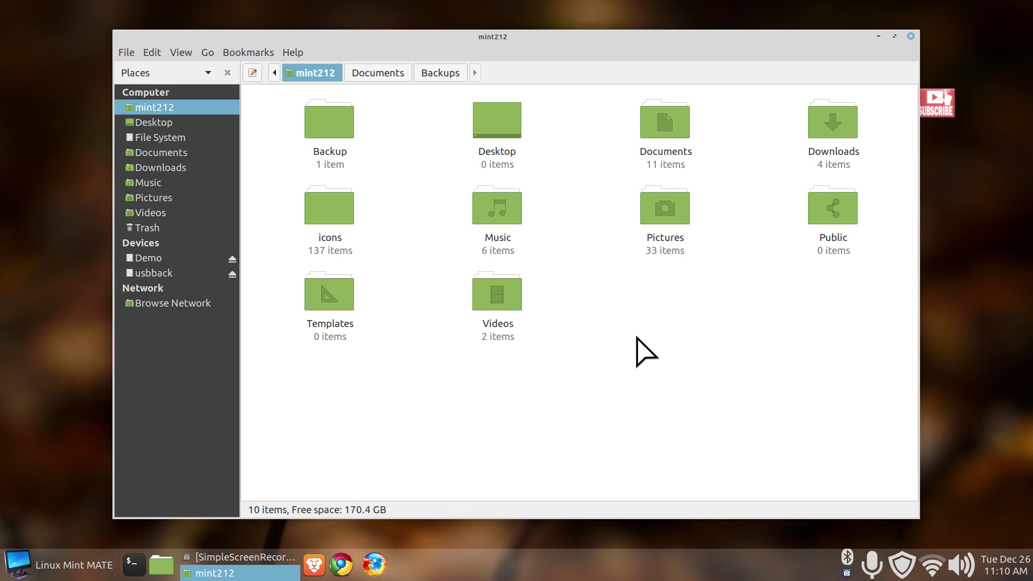
{"action": "key", "text": "ctrl+h"}
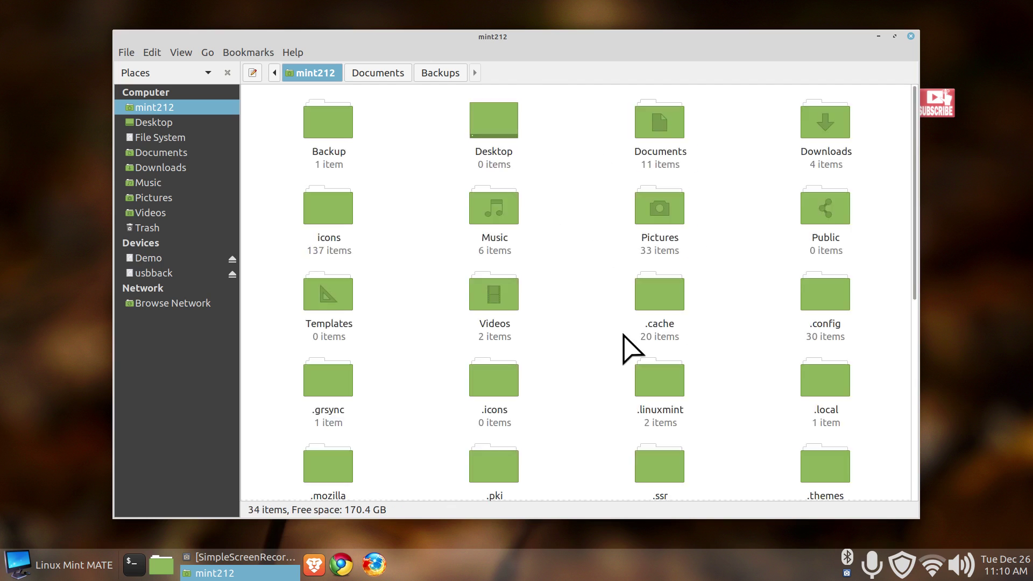
{"action": "left_click", "coordinate": [514, 389]}
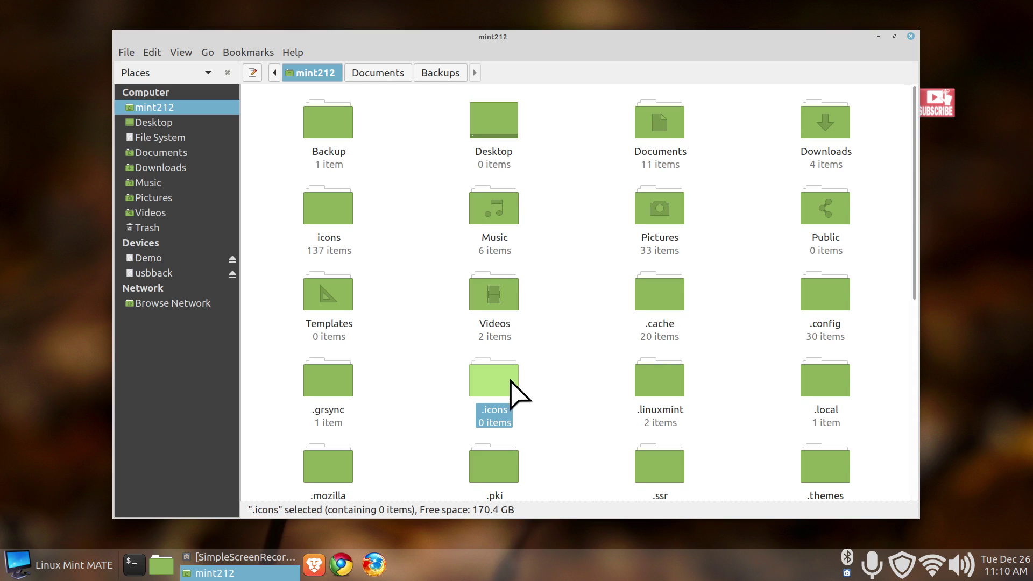
{"action": "left_click", "coordinate": [649, 212], "text": "ctrl"}
{"action": "left_click", "coordinate": [657, 126], "text": "ctrl"}
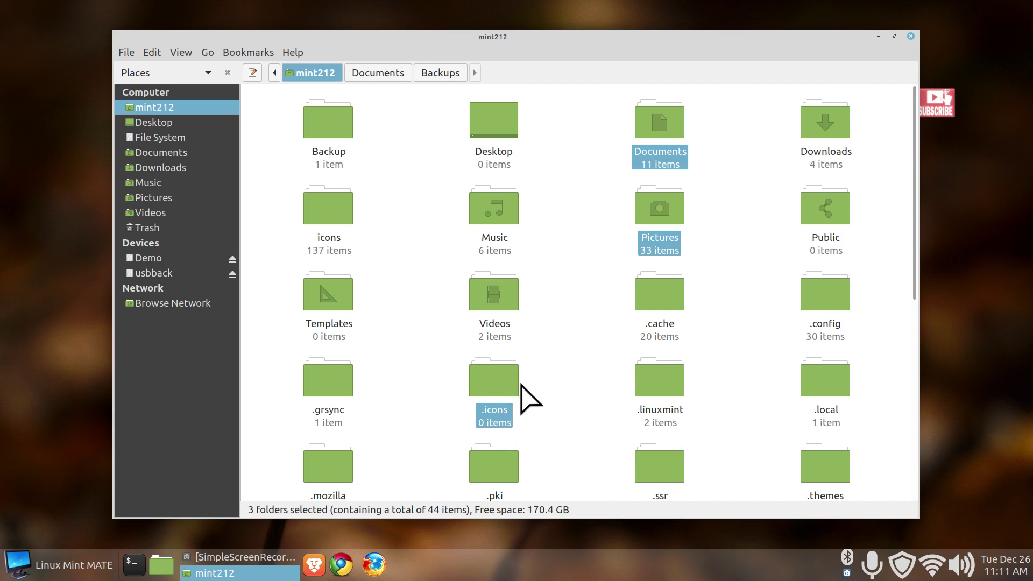
{"action": "left_click", "coordinate": [547, 280]}
{"action": "key", "text": "ctrl+h"}
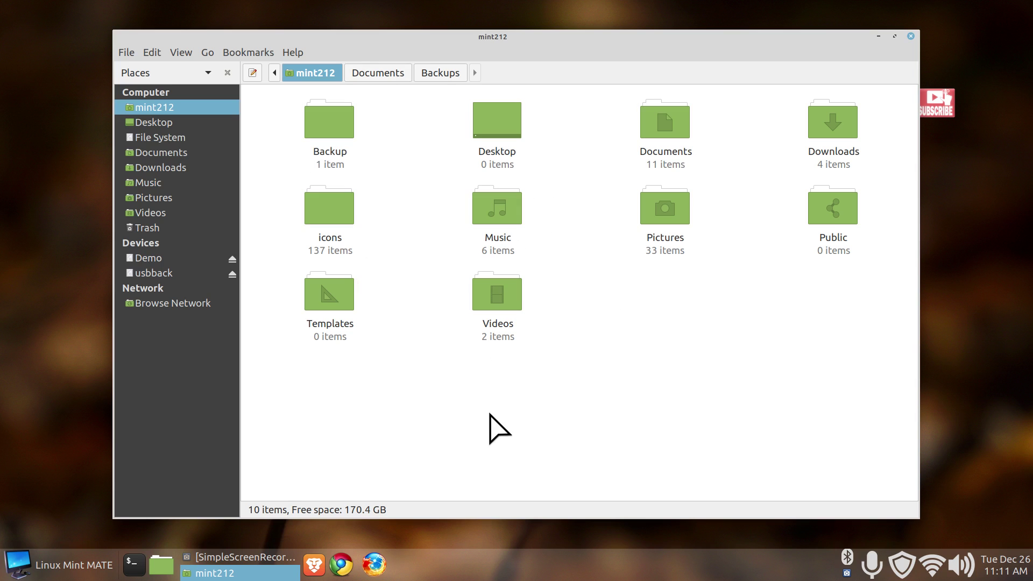
- Check the Documents and Backups folders, then select all ten folders in mint212 home
{"action": "double_click", "coordinate": [662, 132]}
{"action": "double_click", "coordinate": [321, 121]}
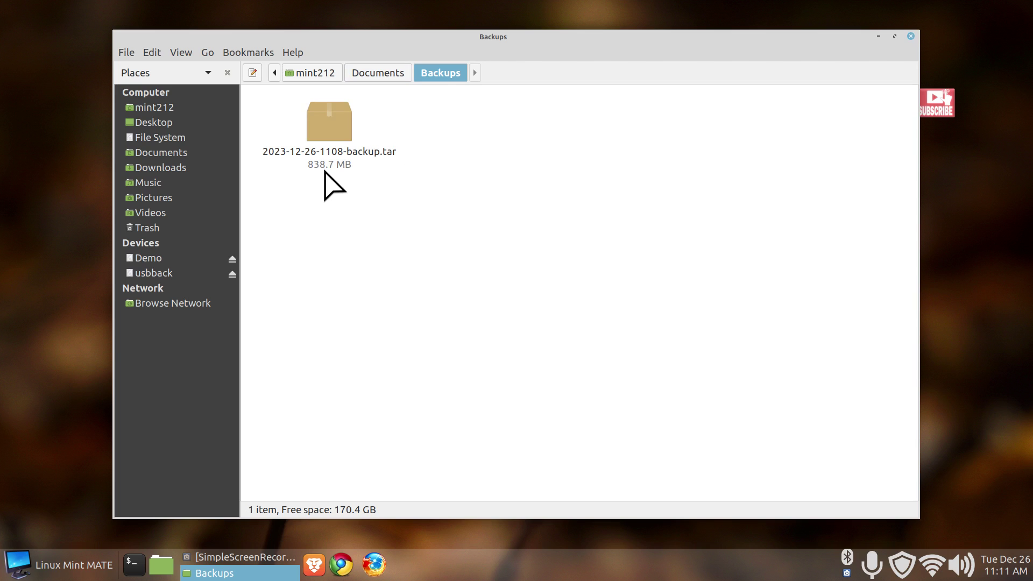
{"action": "left_click", "coordinate": [147, 107]}
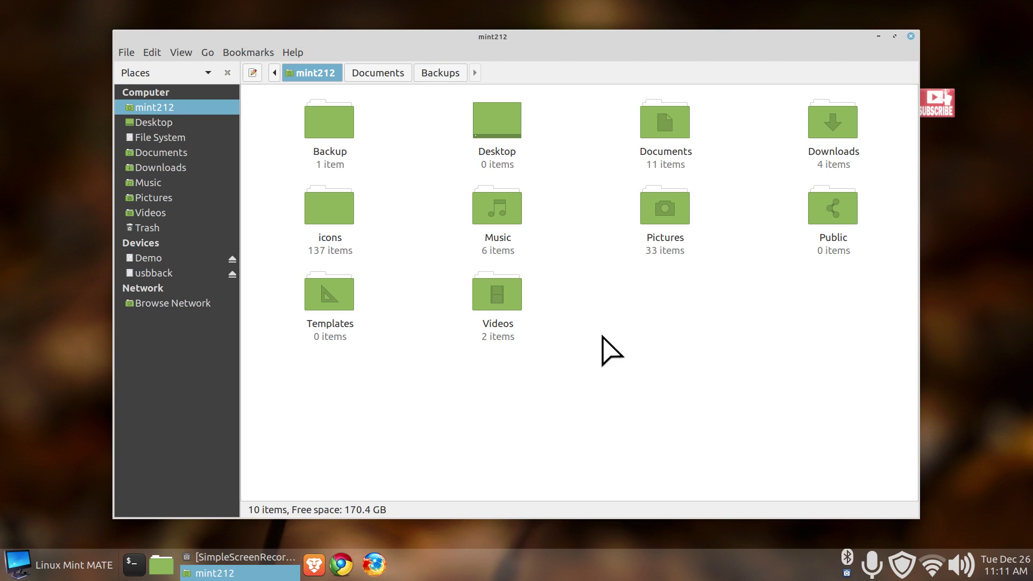
{"action": "key", "text": "ctrl+a"}
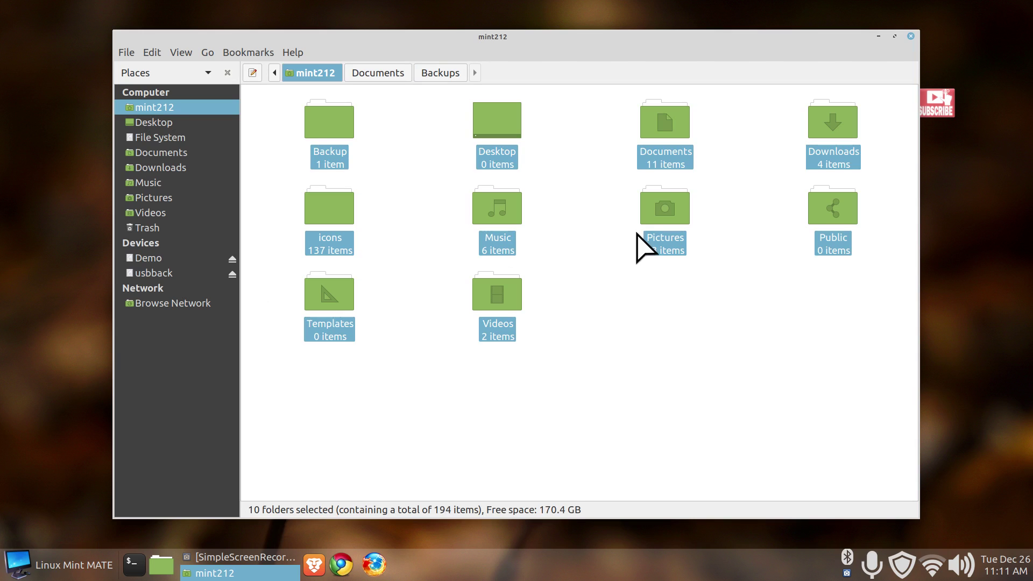
- Compress all ten home folders into a .tar archive named 'backup 12-26-23'
{"action": "right_click", "coordinate": [317, 291]}
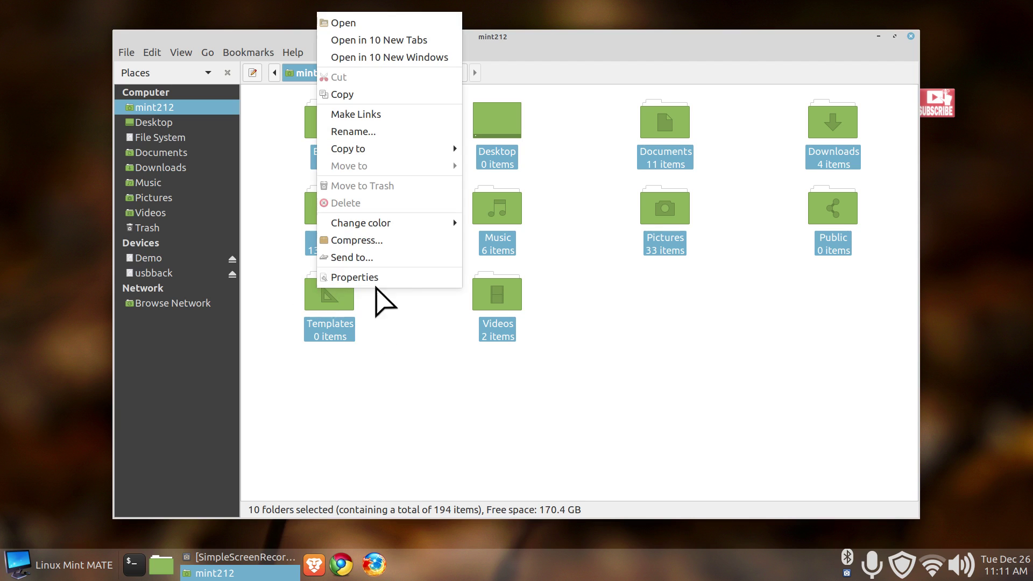
{"action": "left_click", "coordinate": [385, 245]}
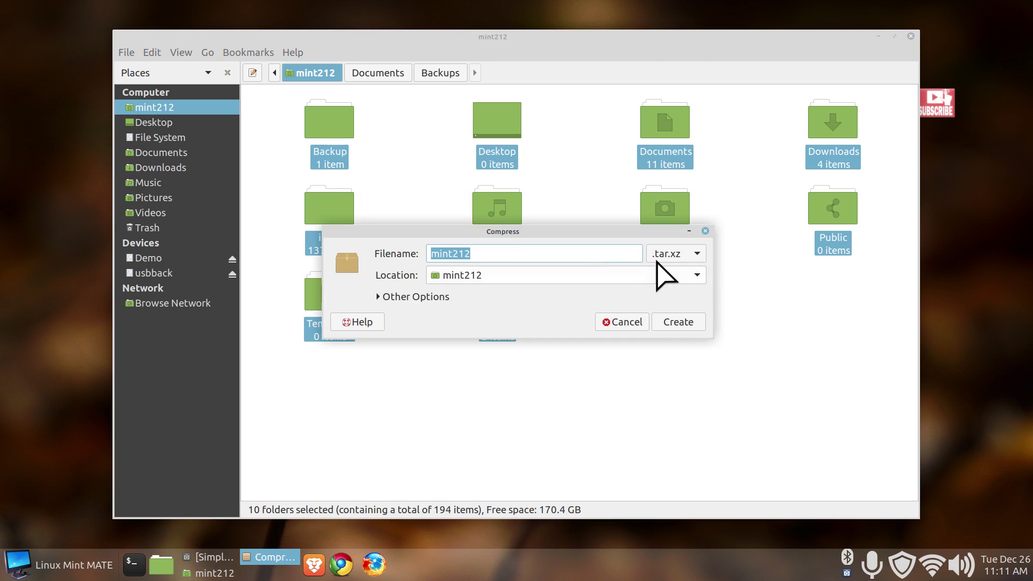
{"action": "left_click", "coordinate": [673, 255]}
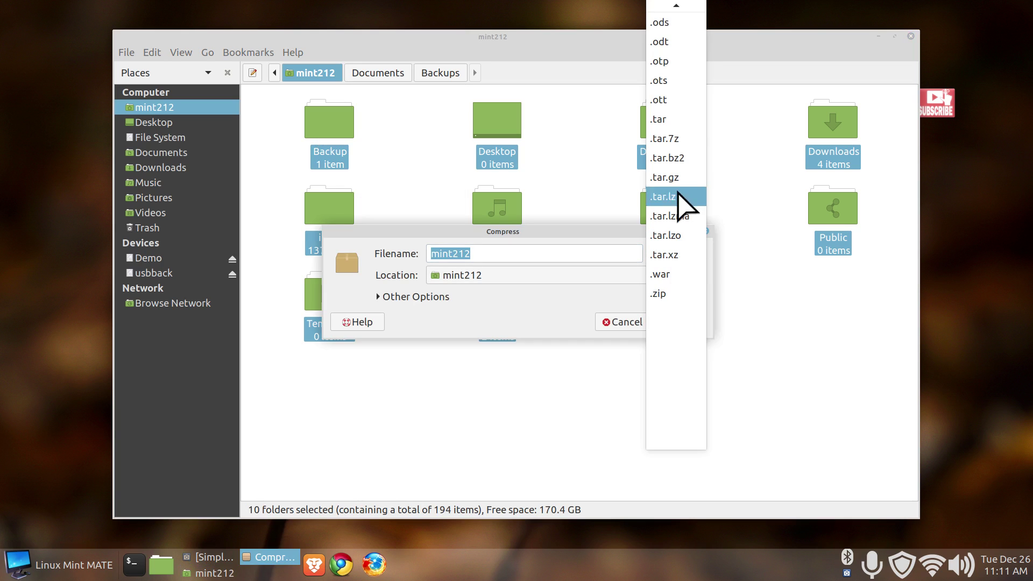
{"action": "left_click", "coordinate": [670, 120]}
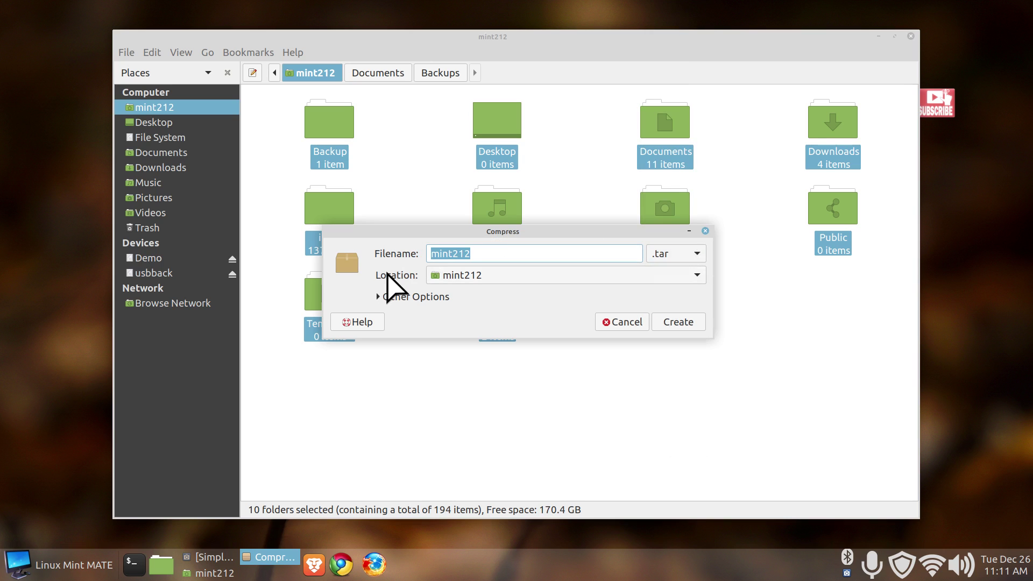
{"action": "type", "text": "backup 12-26-23"}
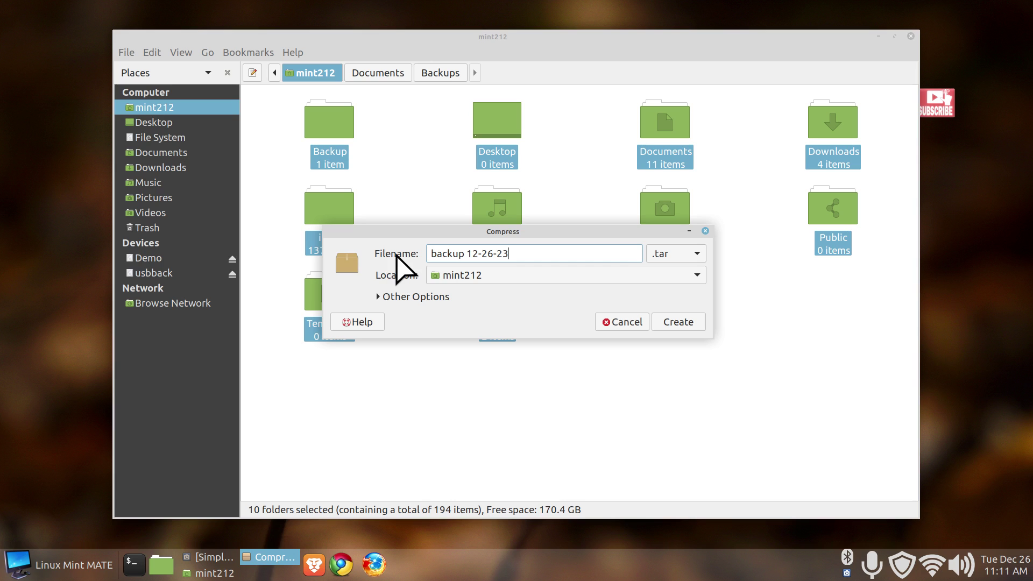
{"action": "left_click", "coordinate": [678, 322]}
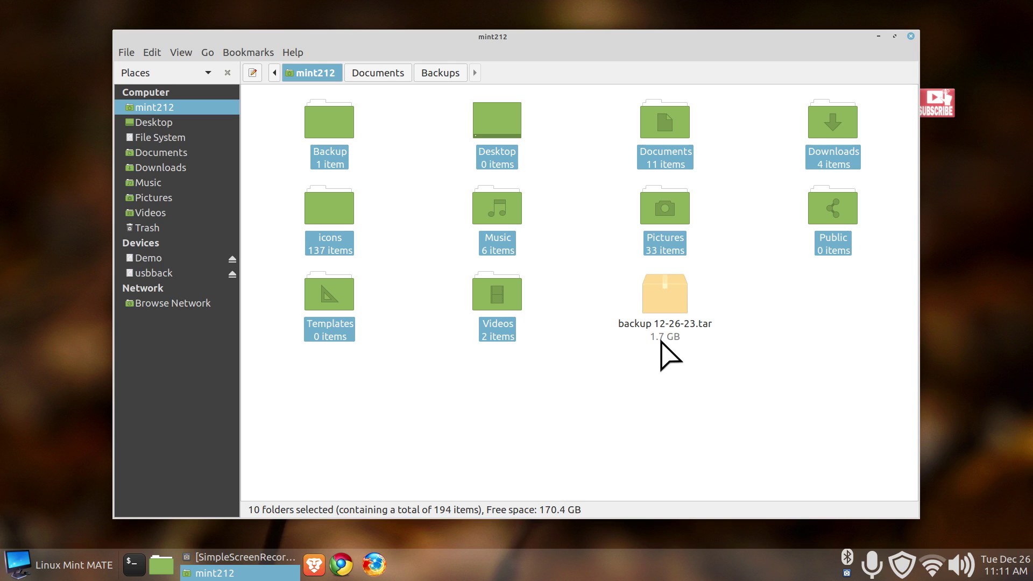
- Inspect backup 12-26-23.tar in Engrampa, then move it into the Backup folder and open Backup
{"action": "double_click", "coordinate": [670, 294]}
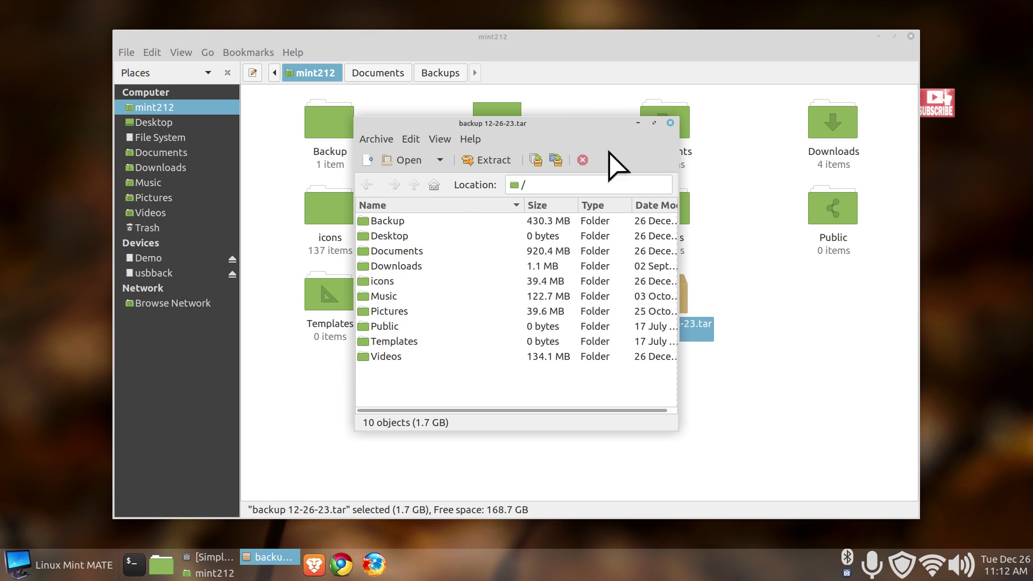
{"action": "left_click", "coordinate": [670, 122]}
{"action": "left_click_drag", "start_coordinate": [674, 312], "coordinate": [323, 124]}
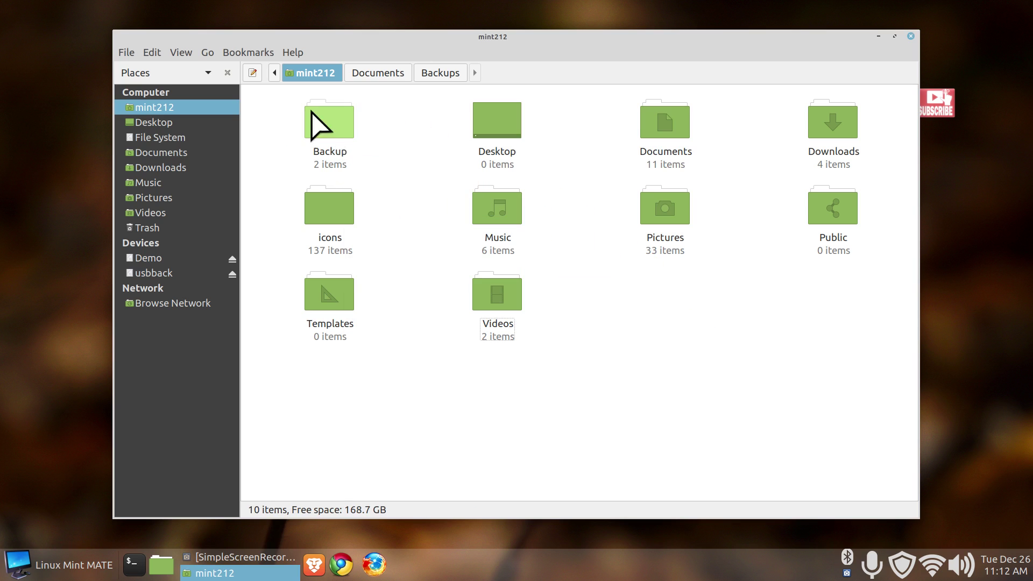
{"action": "double_click", "coordinate": [329, 135]}
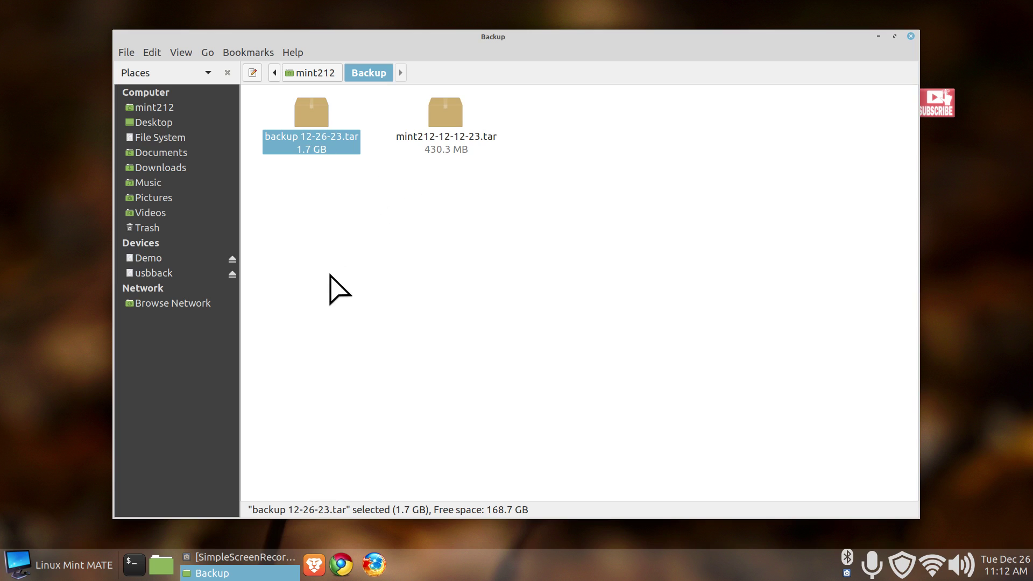
- Extract 1.jpg from backup 12-26-23.tar's Pictures folder into Backup, then delete it
{"action": "double_click", "coordinate": [311, 114]}
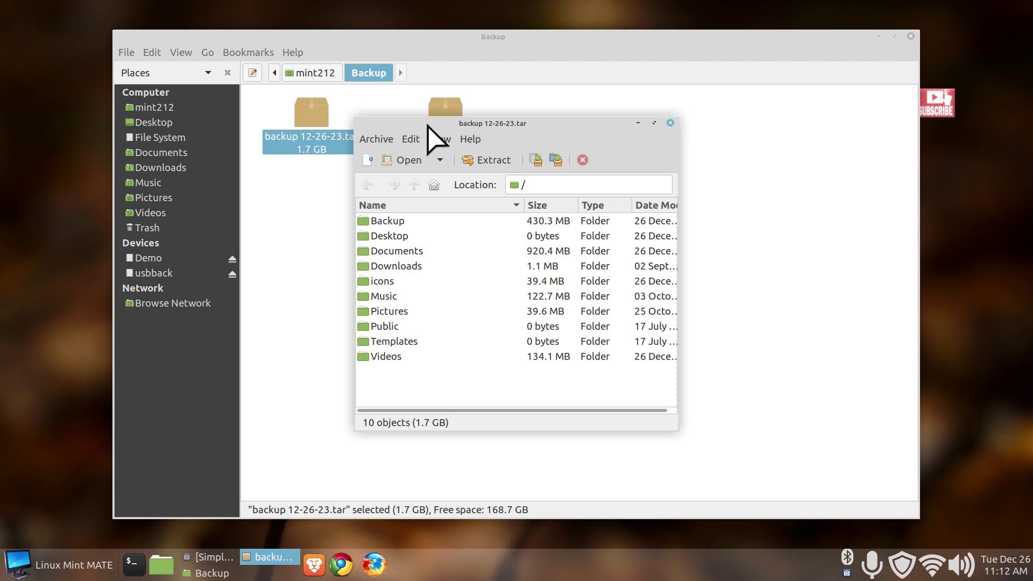
{"action": "left_click_drag", "start_coordinate": [438, 122], "coordinate": [623, 122]}
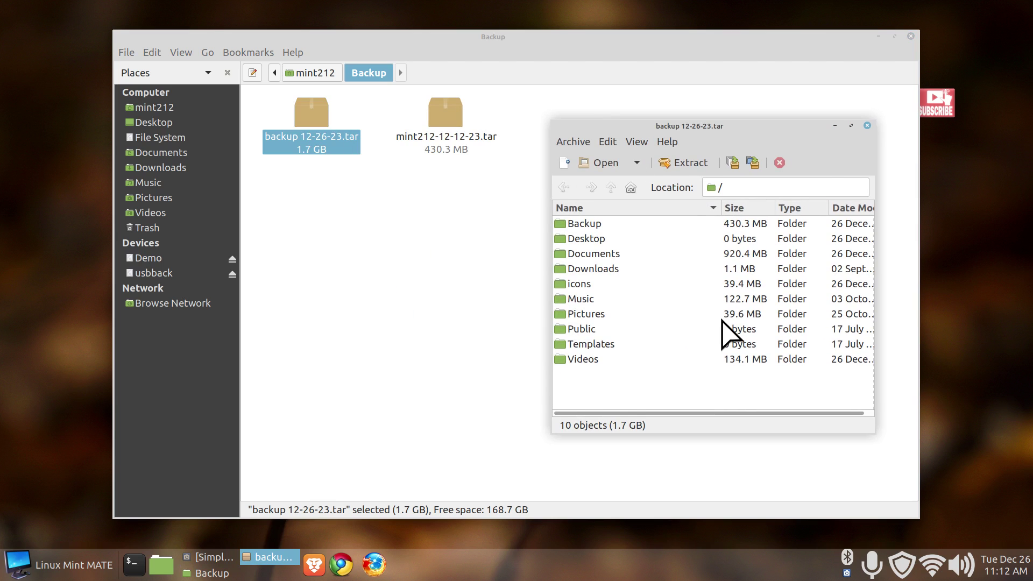
{"action": "double_click", "coordinate": [563, 315]}
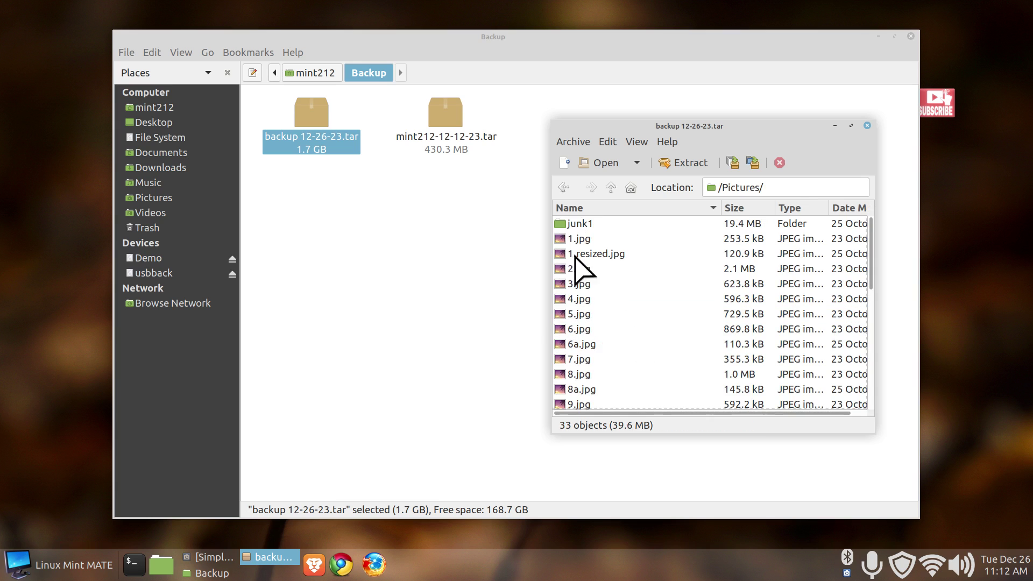
{"action": "left_click_drag", "start_coordinate": [570, 240], "coordinate": [503, 272]}
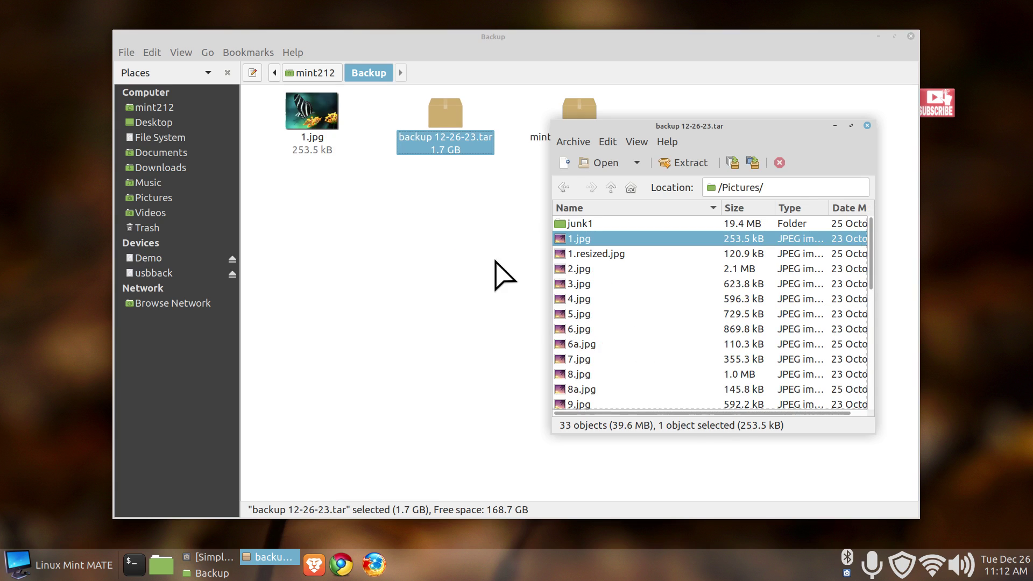
{"action": "left_click", "coordinate": [866, 126]}
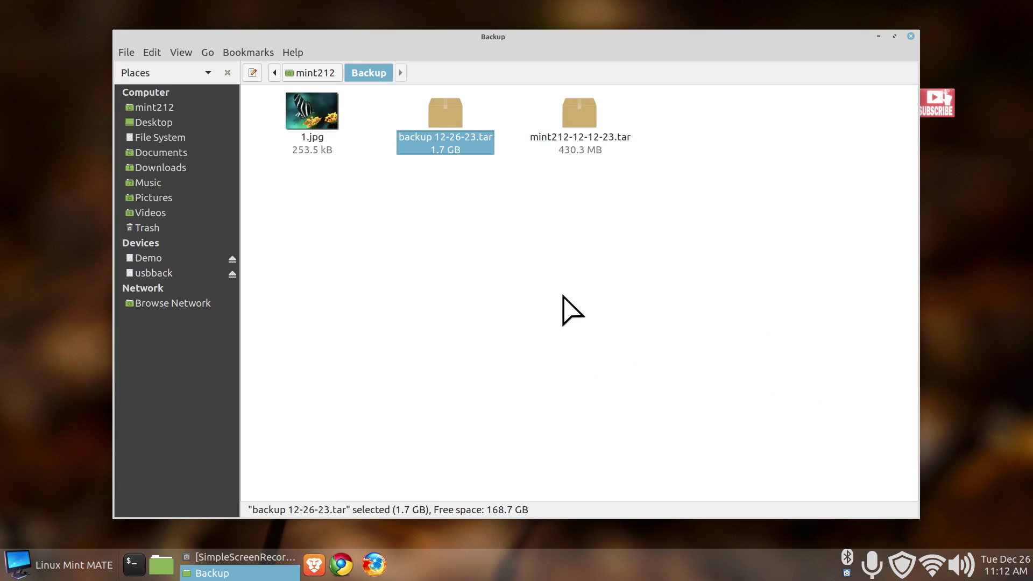
{"action": "left_click", "coordinate": [315, 106]}
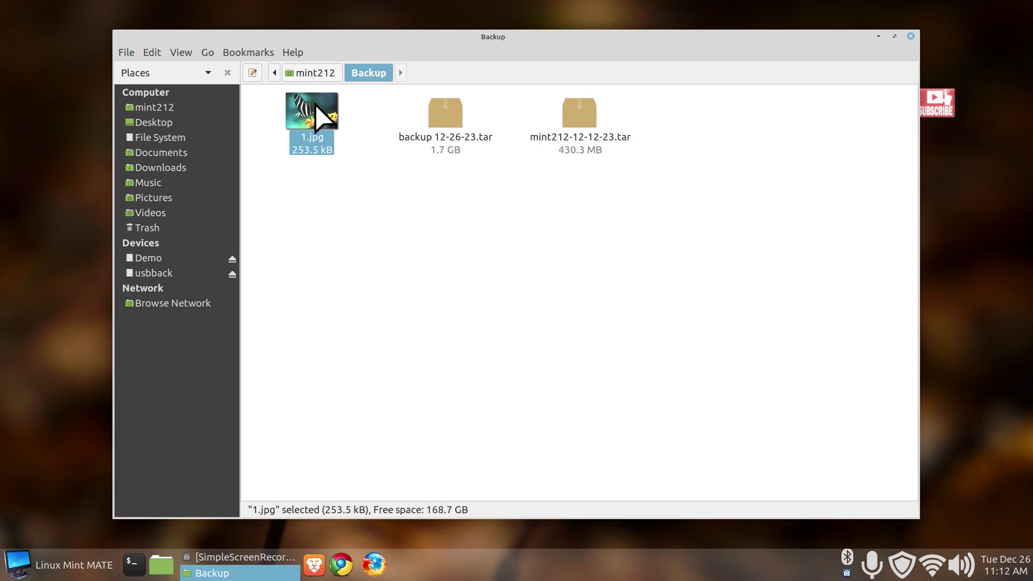
{"action": "key", "text": "Delete"}
{"action": "left_click", "coordinate": [316, 120]}
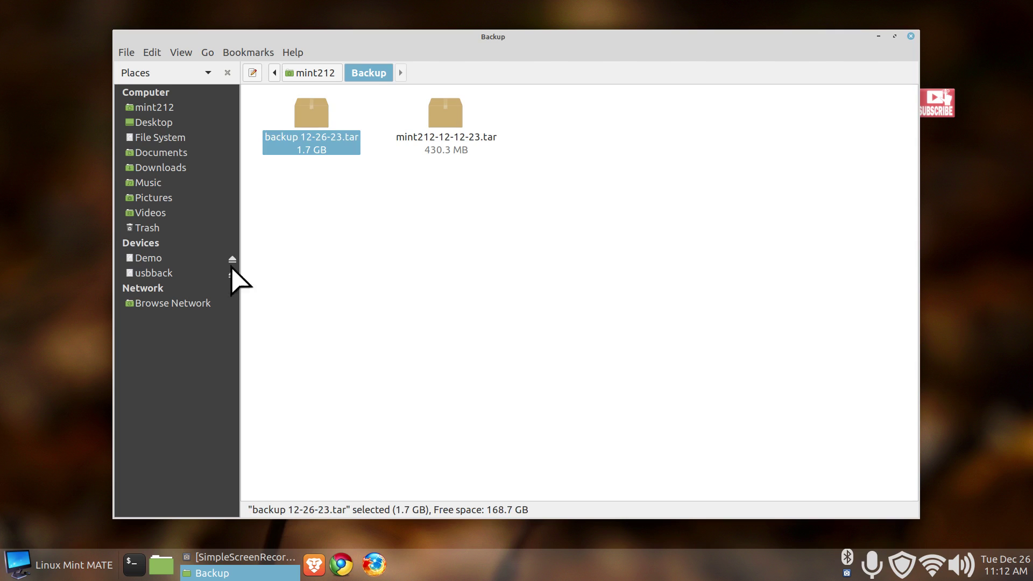
- Inspect mint212-12-12-23.tar on the usbback drive in Engrampa, then return to mint212 home
{"action": "left_click", "coordinate": [161, 274]}
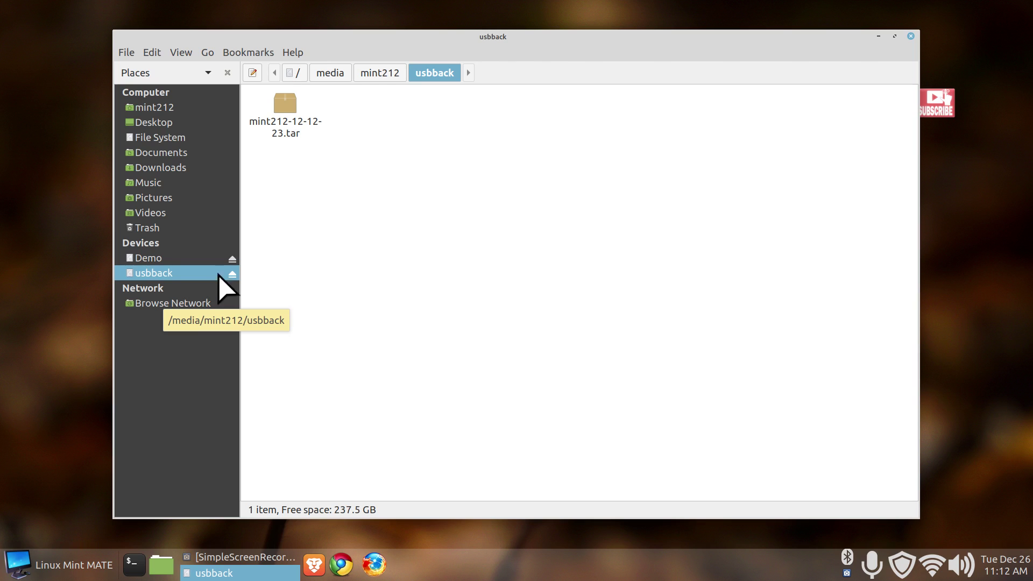
{"action": "double_click", "coordinate": [288, 102]}
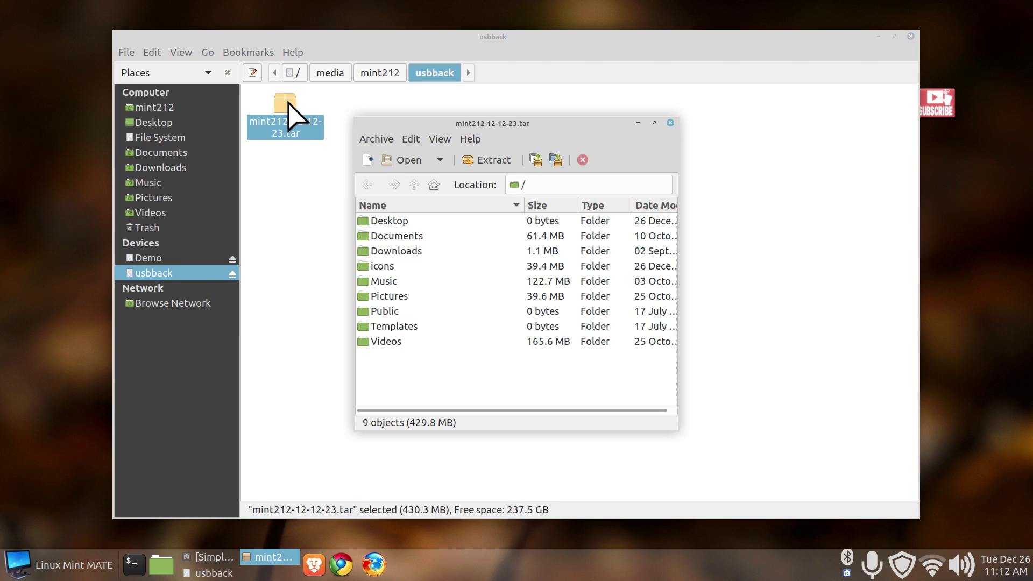
{"action": "left_click", "coordinate": [365, 298]}
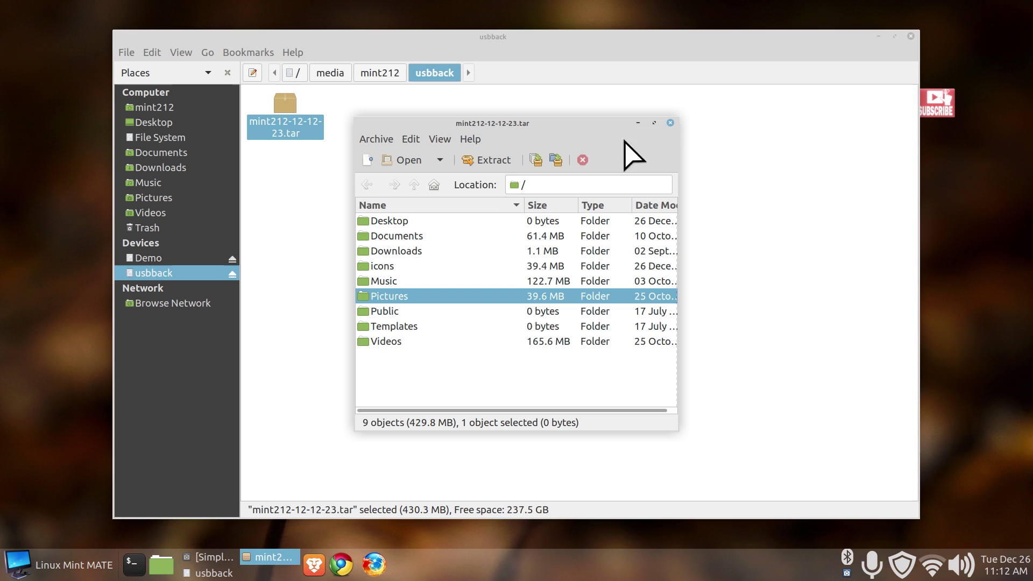
{"action": "left_click", "coordinate": [670, 123]}
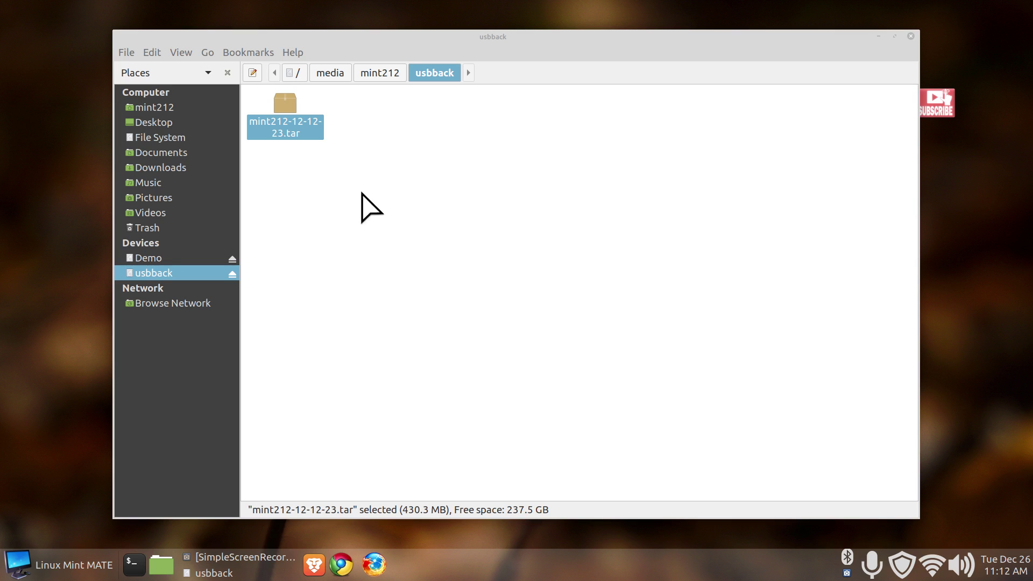
{"action": "left_click", "coordinate": [156, 107]}
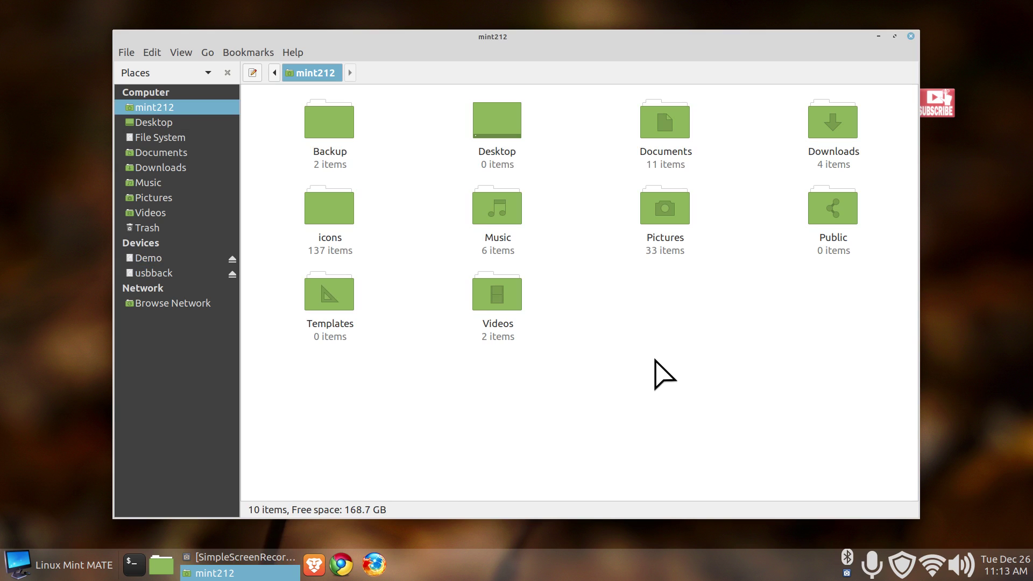
- Compress the Documents, Pictures and Music folders into a .tar archive named test1
{"action": "left_click", "coordinate": [667, 122]}
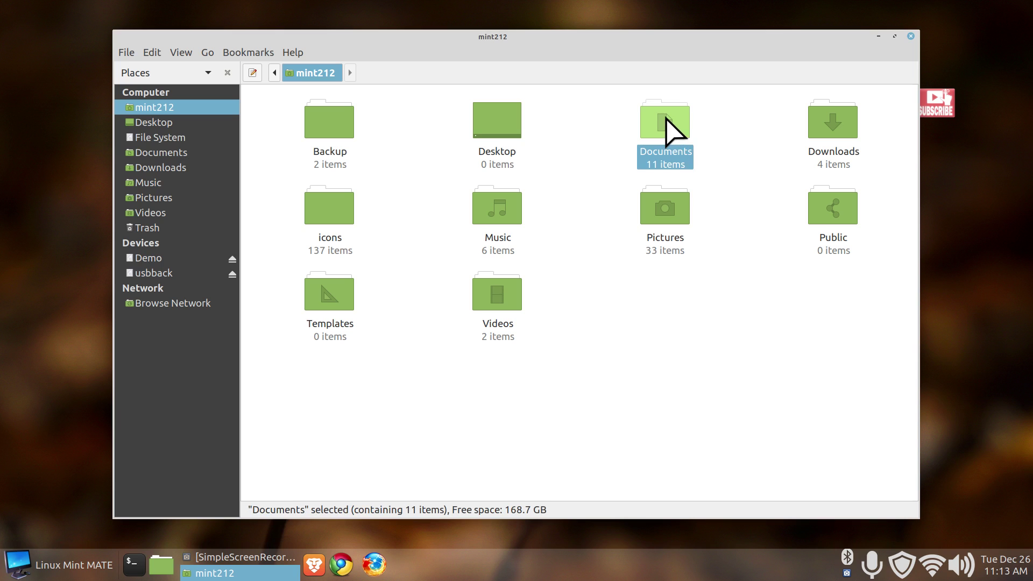
{"action": "left_click", "coordinate": [665, 220], "text": "ctrl"}
{"action": "left_click", "coordinate": [487, 227], "text": "ctrl"}
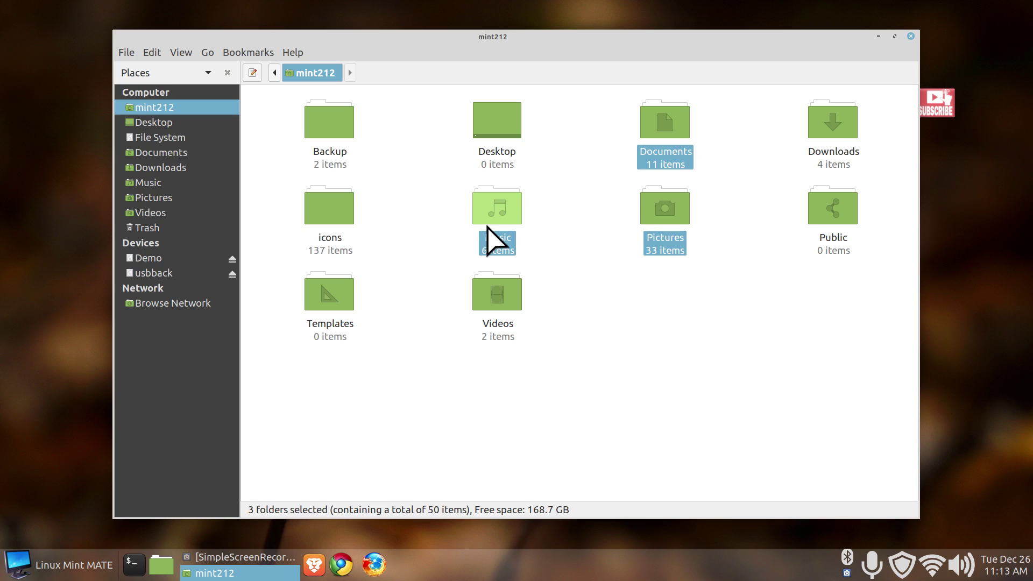
{"action": "right_click", "coordinate": [494, 210]}
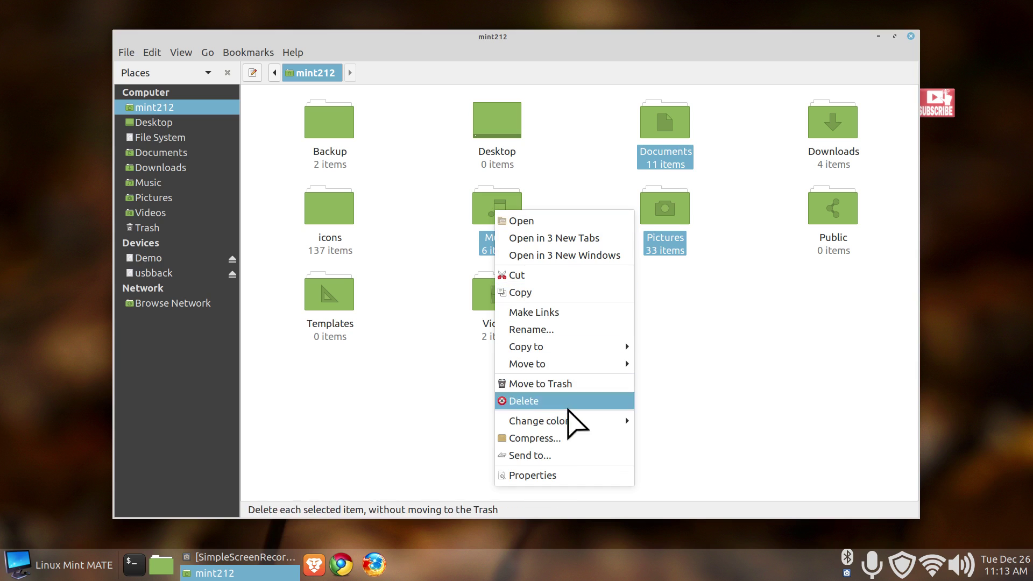
{"action": "left_click", "coordinate": [574, 437]}
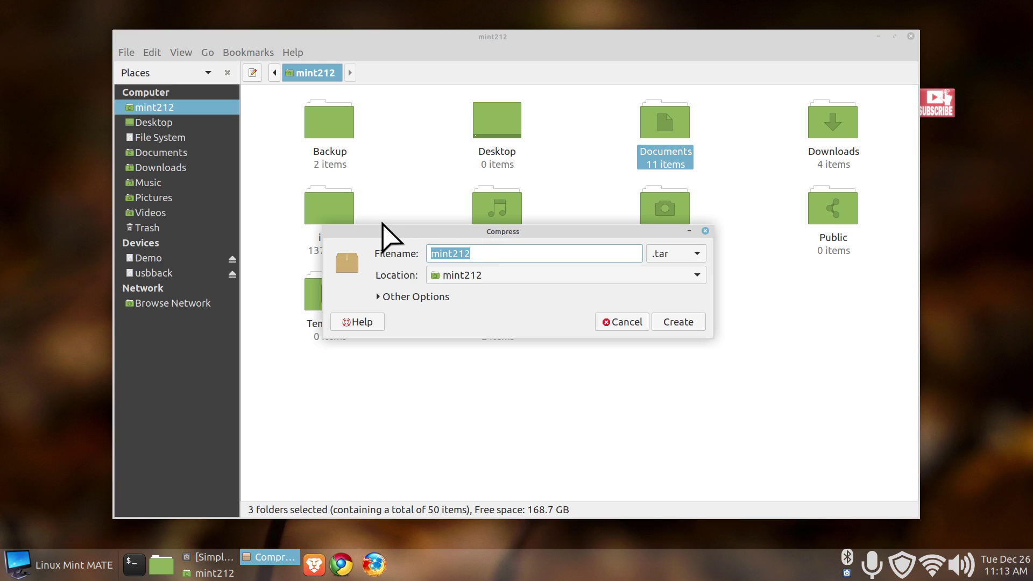
{"action": "type", "text": "test1"}
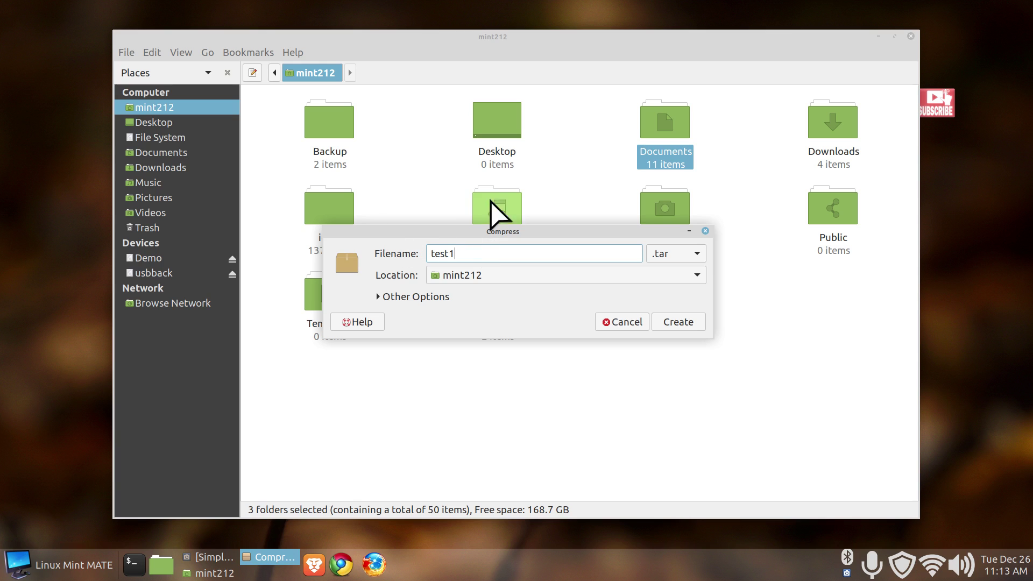
{"action": "left_click", "coordinate": [682, 325]}
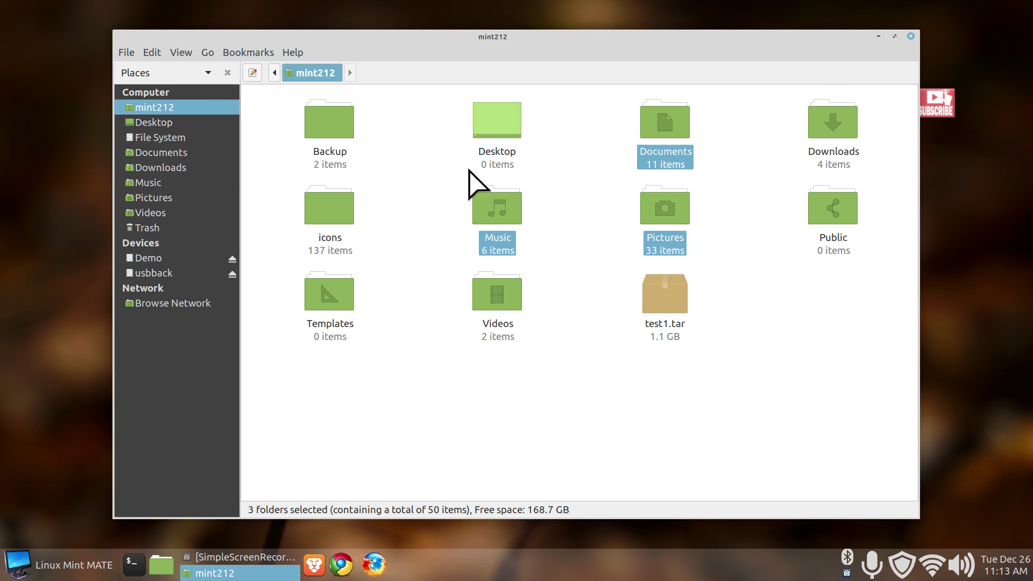
{"action": "right_click", "coordinate": [499, 205]}
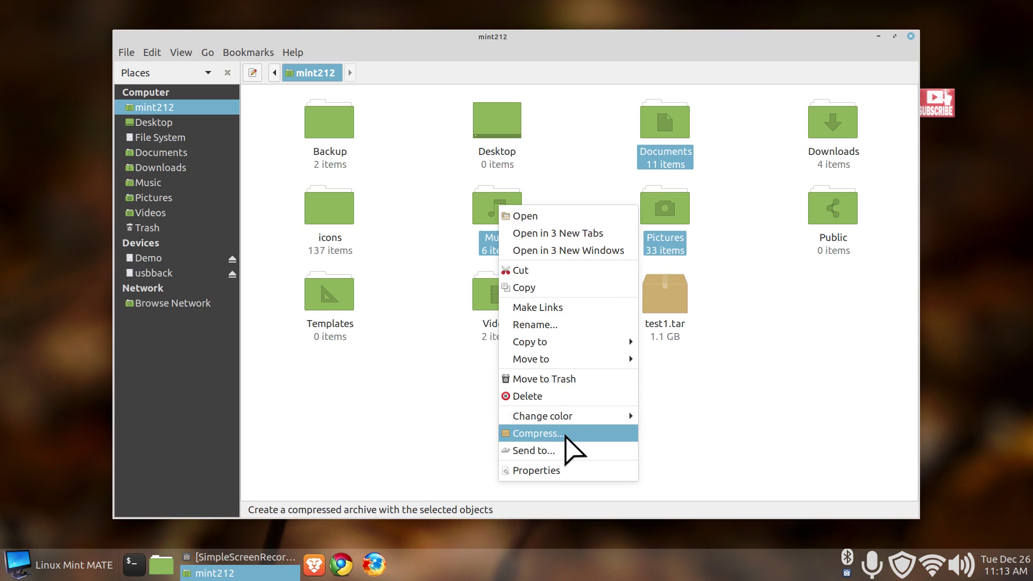
{"action": "left_click", "coordinate": [715, 323]}
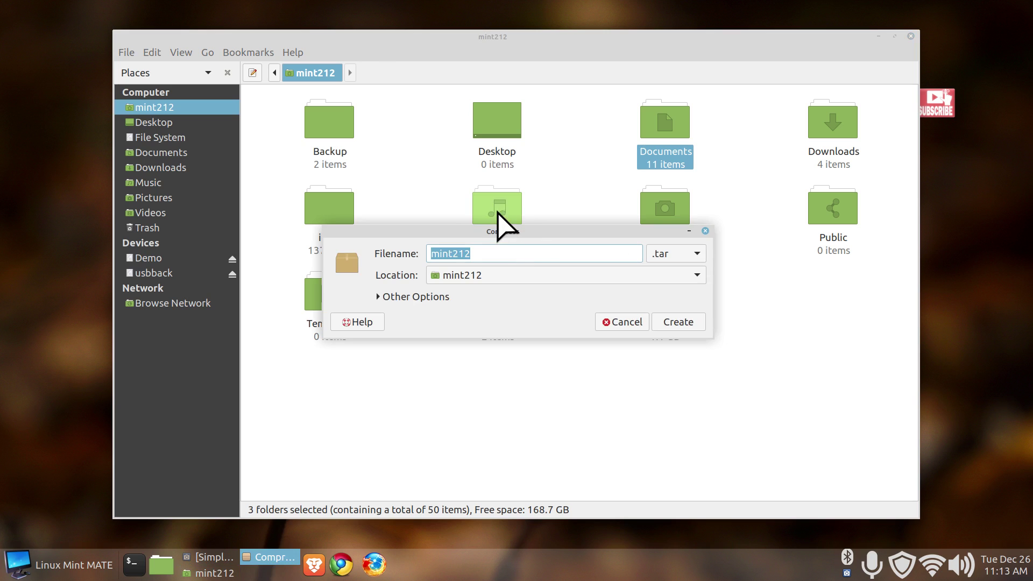
{"action": "left_click", "coordinate": [684, 258]}
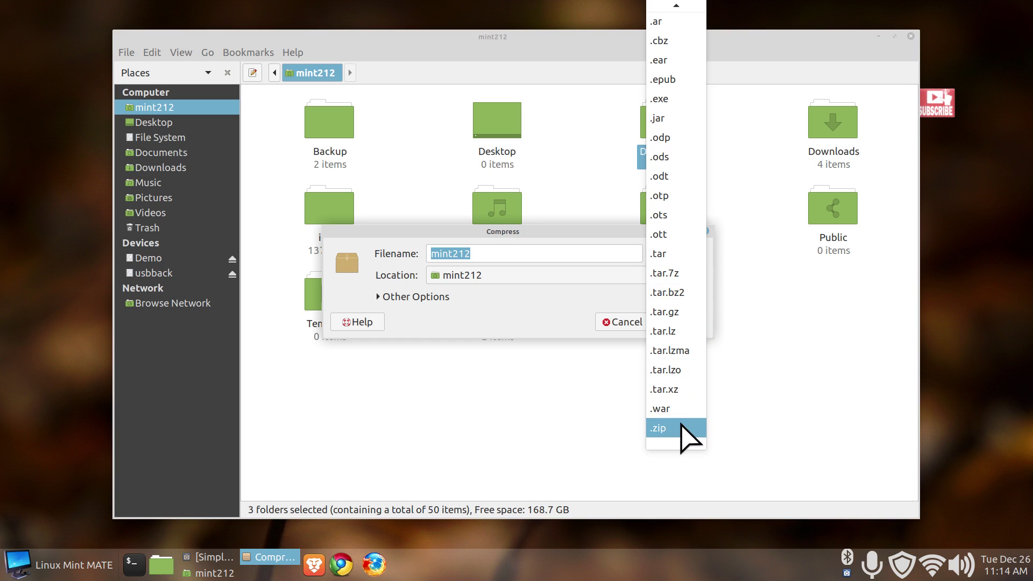
{"action": "left_click", "coordinate": [484, 321]}
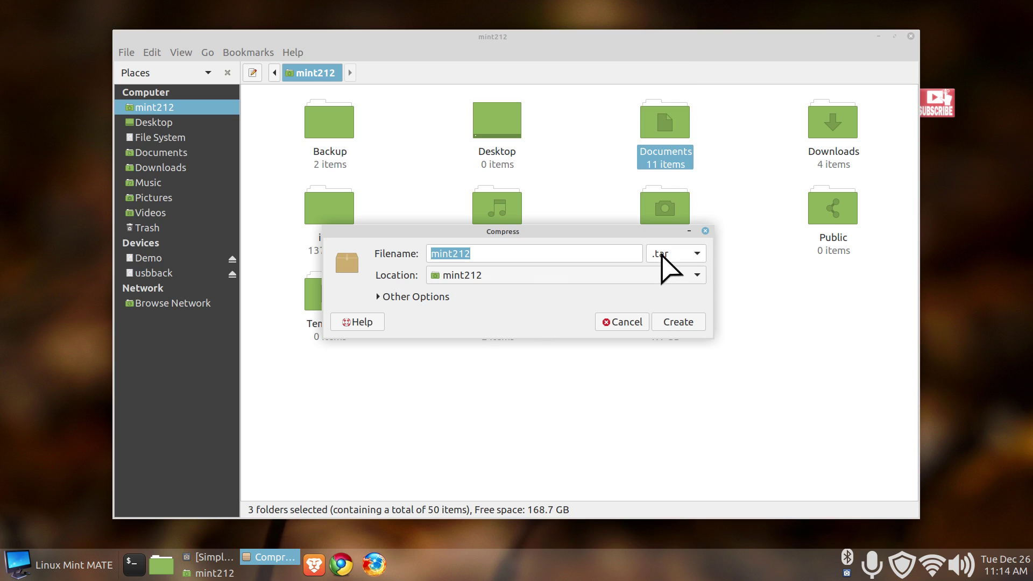
{"action": "left_click", "coordinate": [620, 322]}
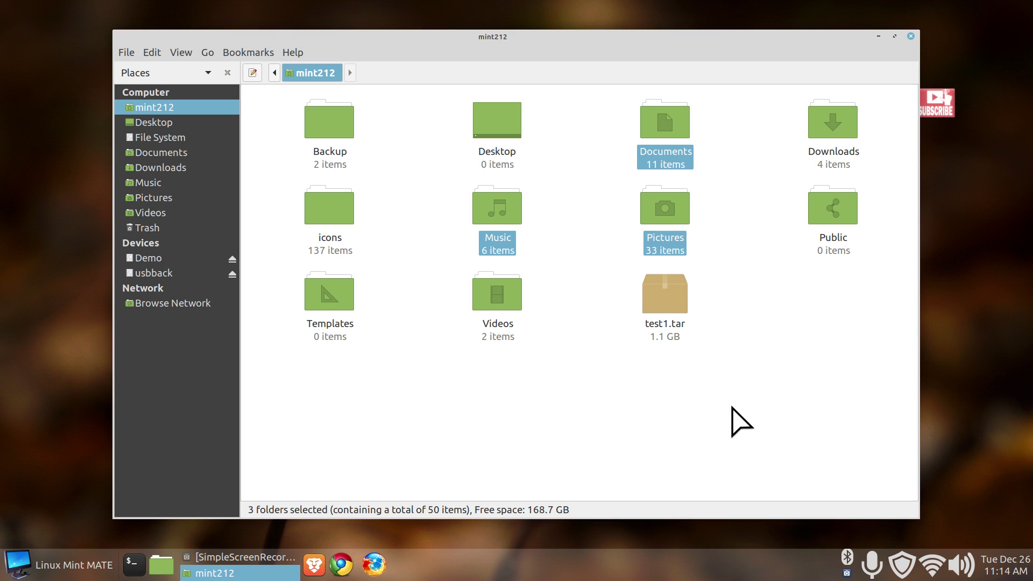
- View Caja's version information again, then deselect the three folders
{"action": "left_click", "coordinate": [291, 52]}
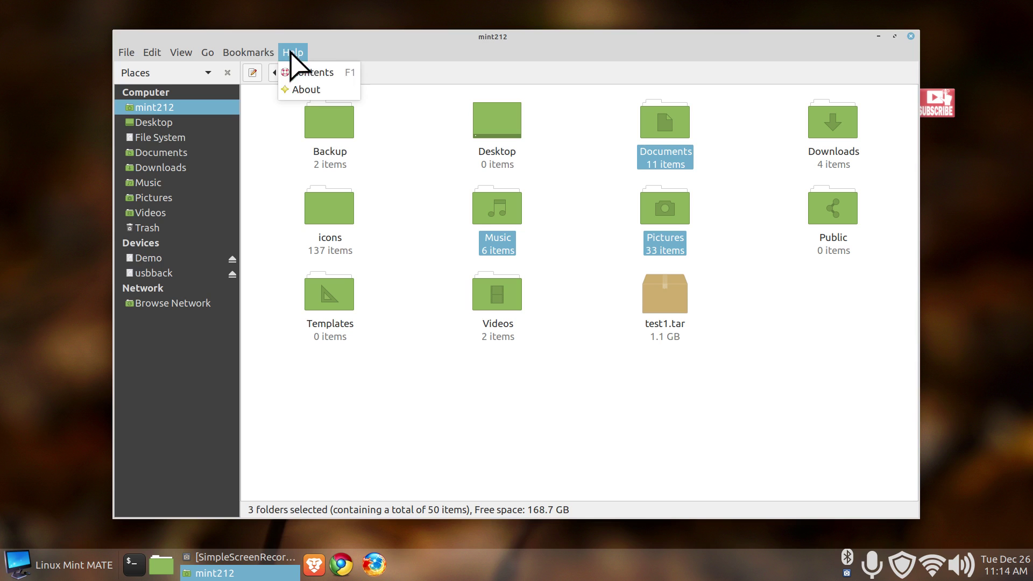
{"action": "left_click", "coordinate": [314, 90]}
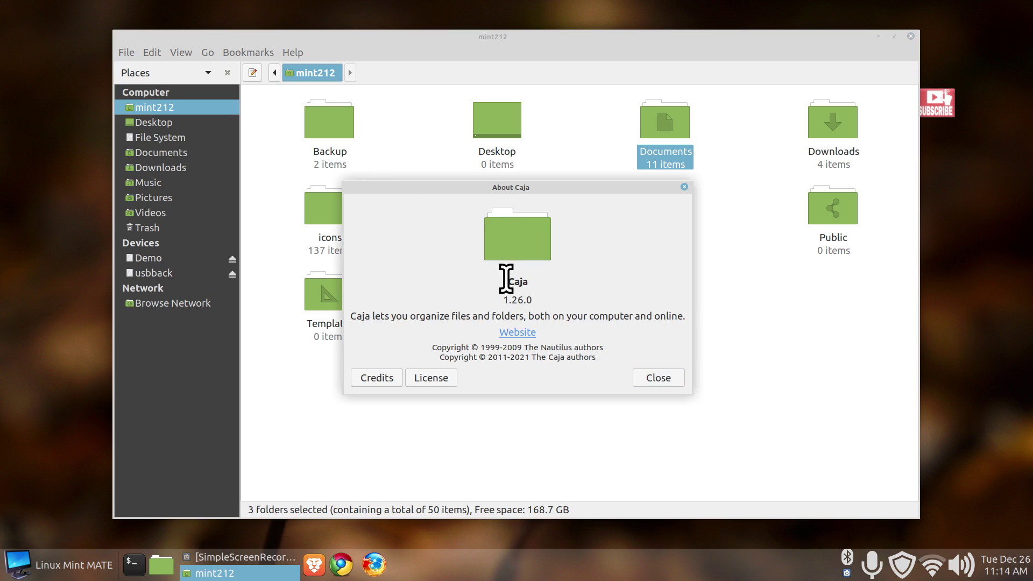
{"action": "left_click", "coordinate": [664, 377]}
{"action": "left_click", "coordinate": [529, 310]}
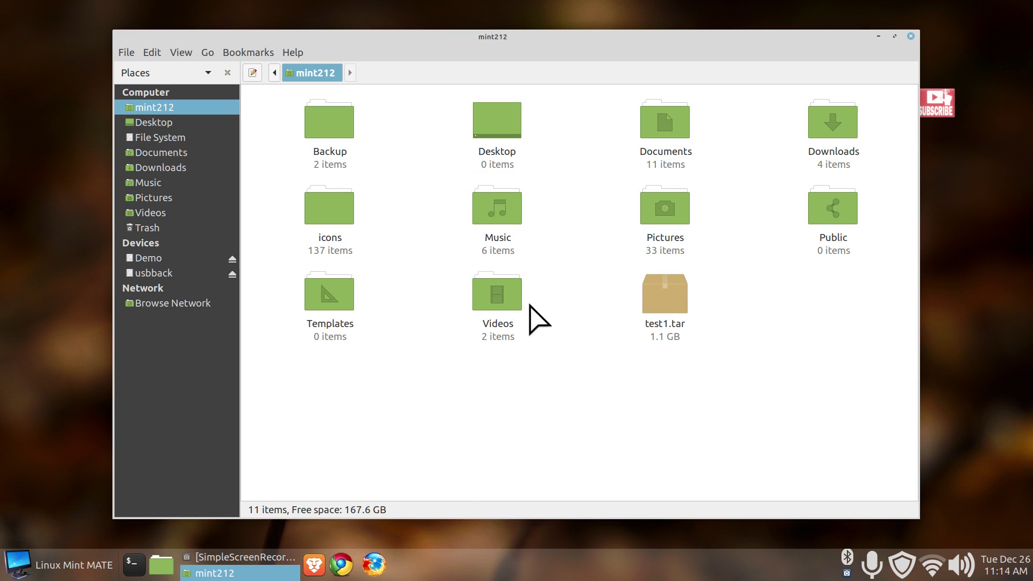
- Start compressing the Videos folder and choose the .7z archive format
{"action": "right_click", "coordinate": [490, 295]}
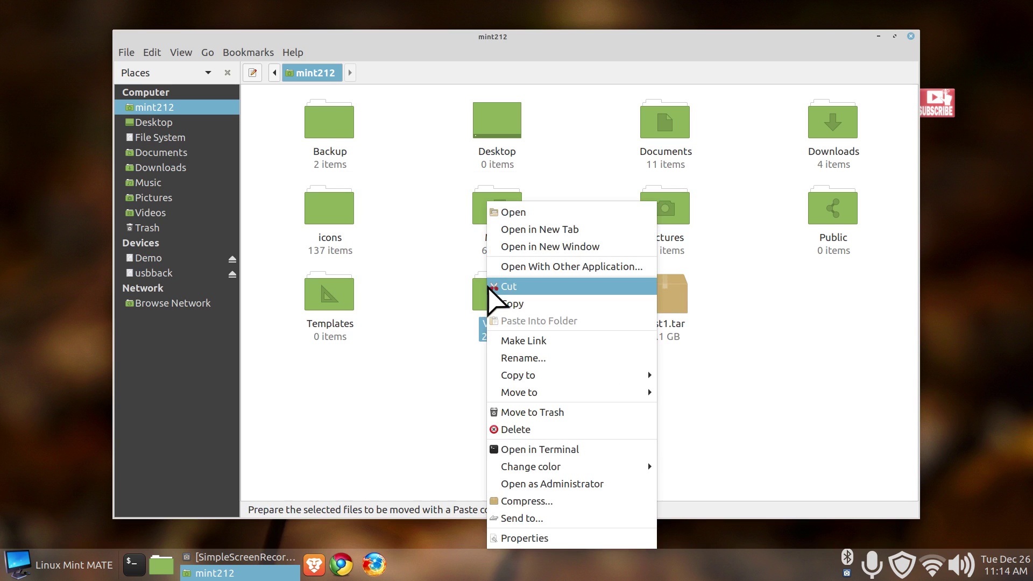
{"action": "left_click", "coordinate": [536, 503]}
{"action": "left_click_drag", "start_coordinate": [509, 226], "coordinate": [442, 65]}
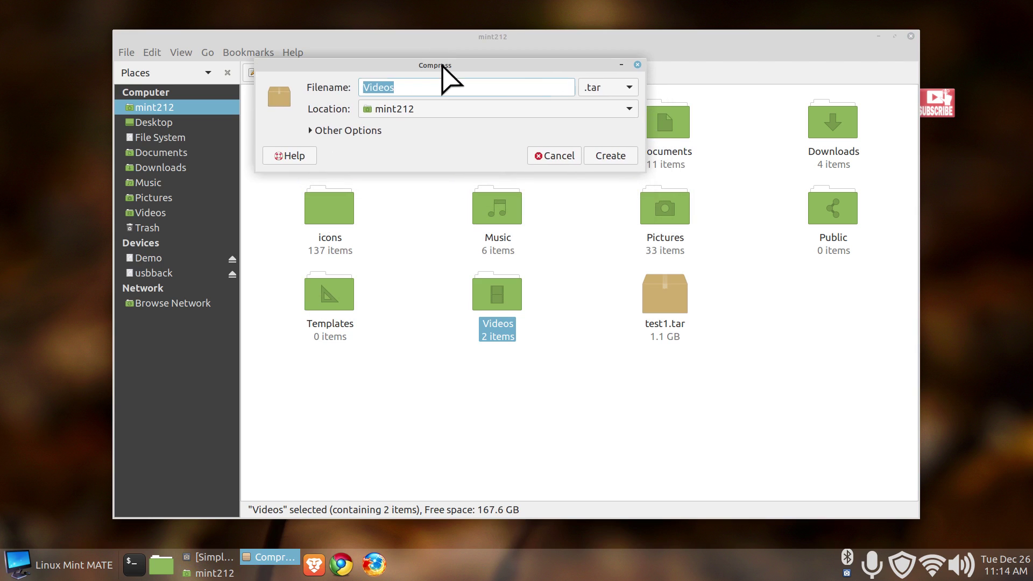
{"action": "left_click", "coordinate": [624, 87]}
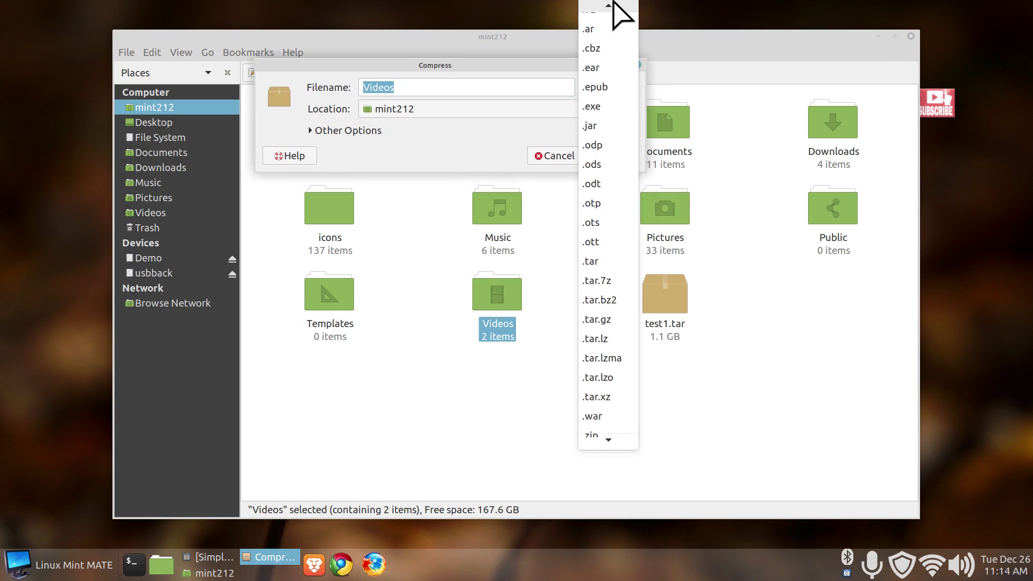
{"action": "mouse_move", "coordinate": [609, 6]}
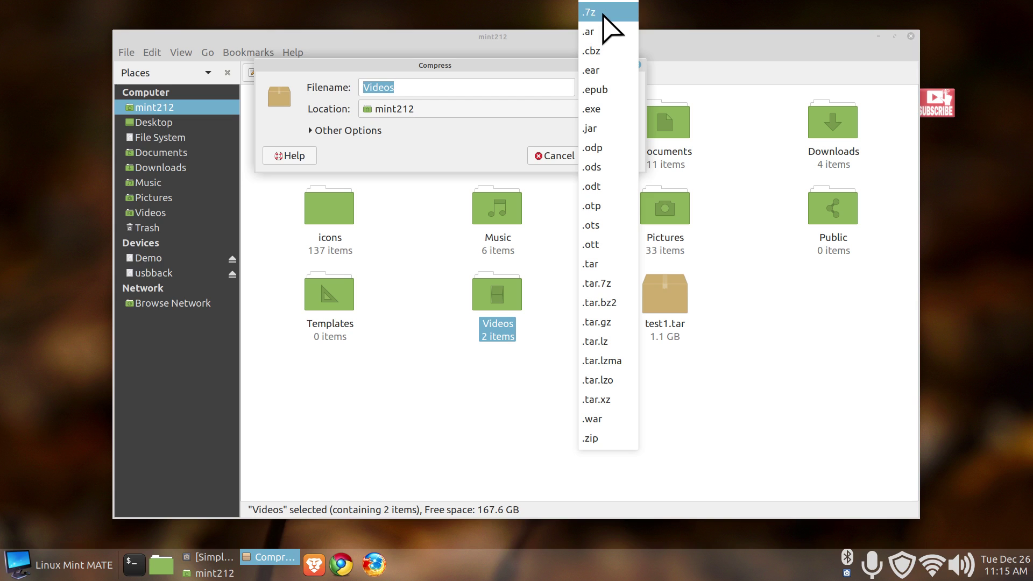
{"action": "left_click", "coordinate": [603, 15]}
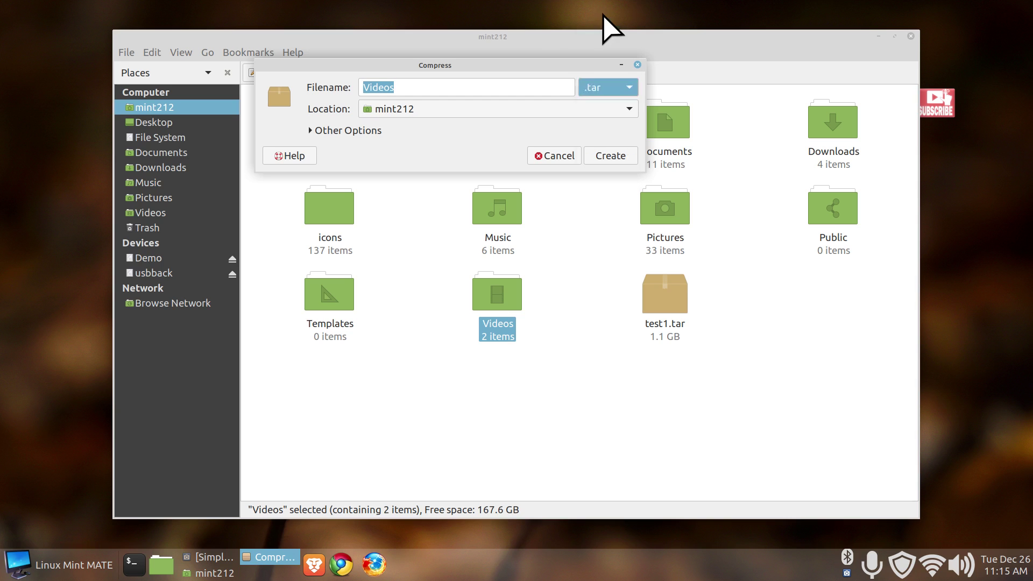
- Expand and collapse Other Options, then close the Compress dialog without creating an archive
{"action": "left_click", "coordinate": [323, 132]}
{"action": "left_click", "coordinate": [408, 149]}
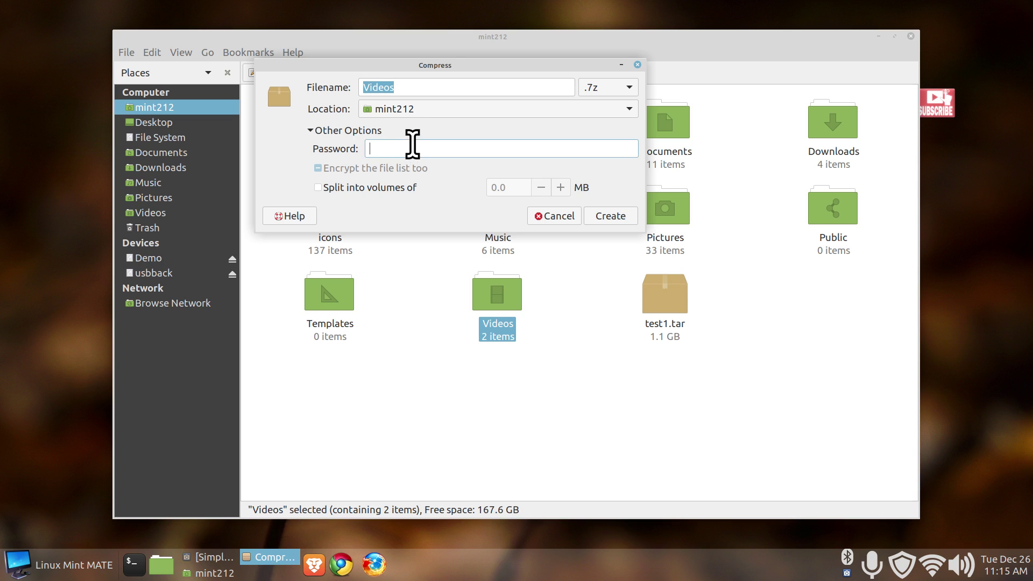
{"action": "left_click", "coordinate": [314, 130]}
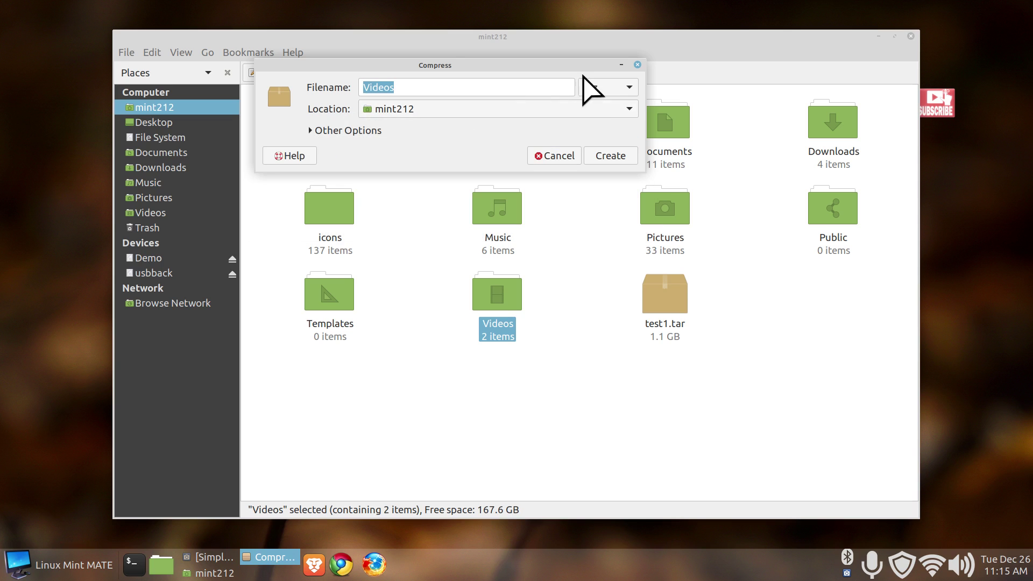
{"action": "left_click", "coordinate": [611, 88]}
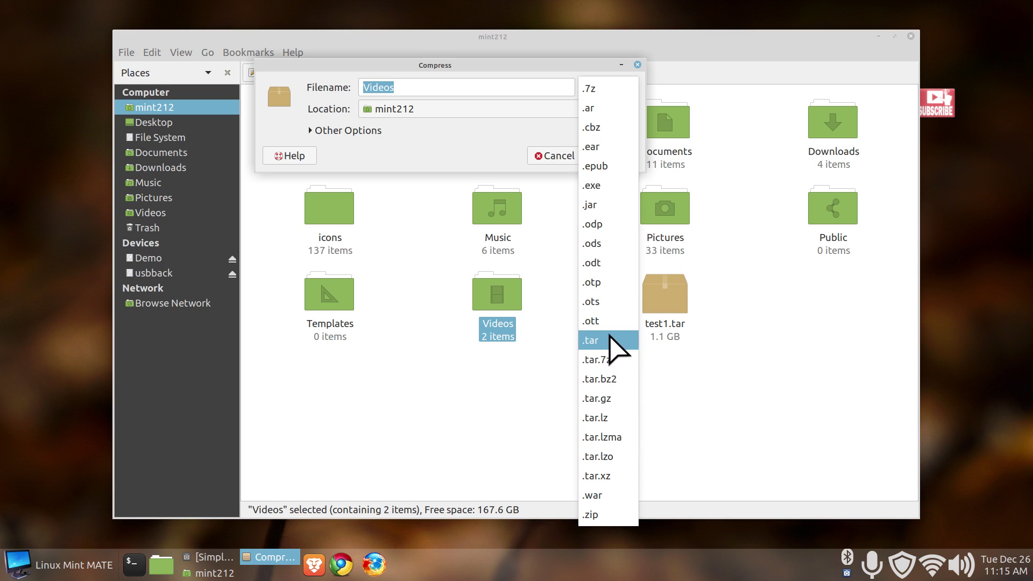
{"action": "left_click", "coordinate": [444, 125]}
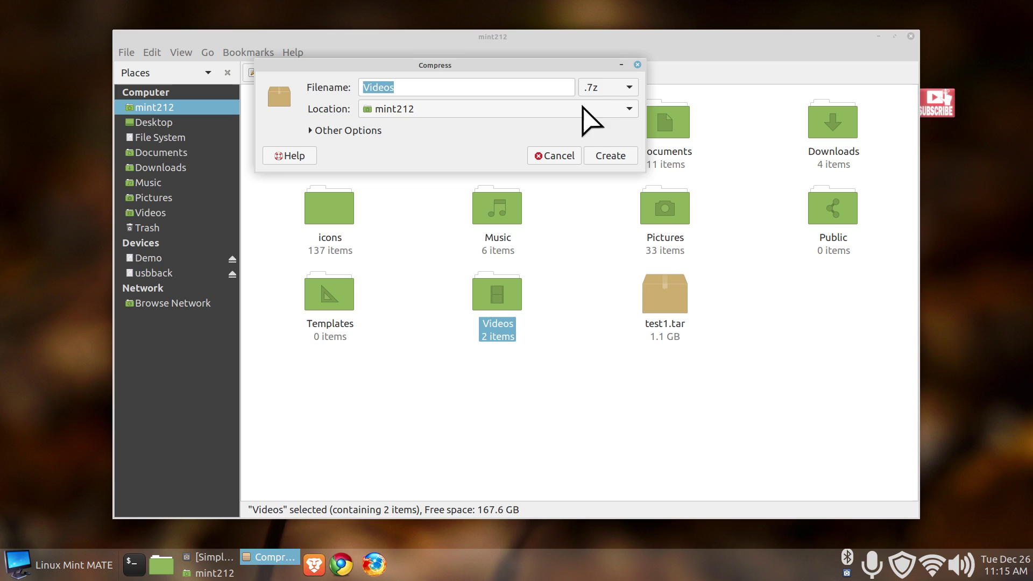
{"action": "left_click", "coordinate": [638, 65]}
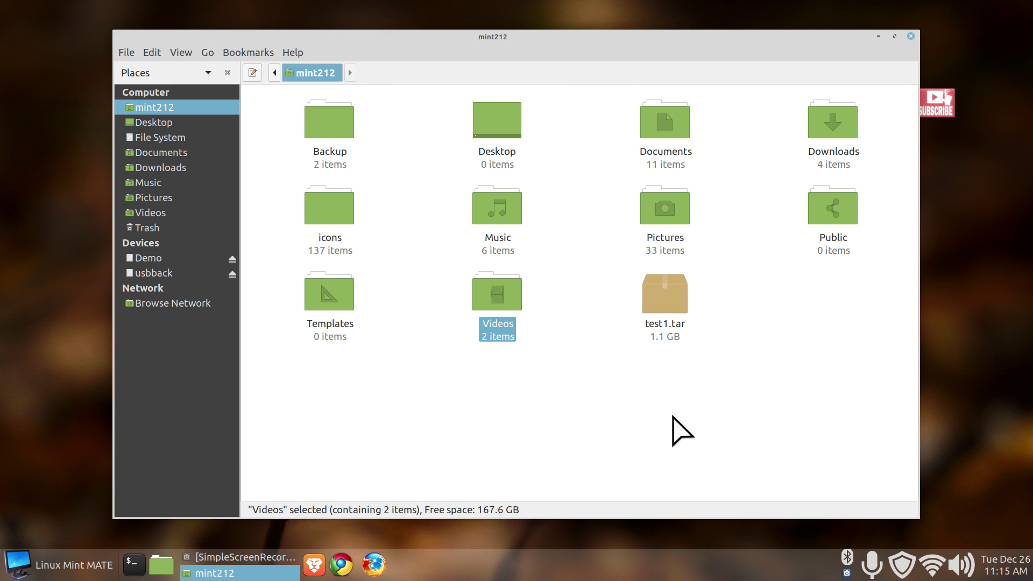
- Move test1.tar into the Backup folder and open Backup
{"action": "left_click_drag", "start_coordinate": [673, 298], "coordinate": [345, 130]}
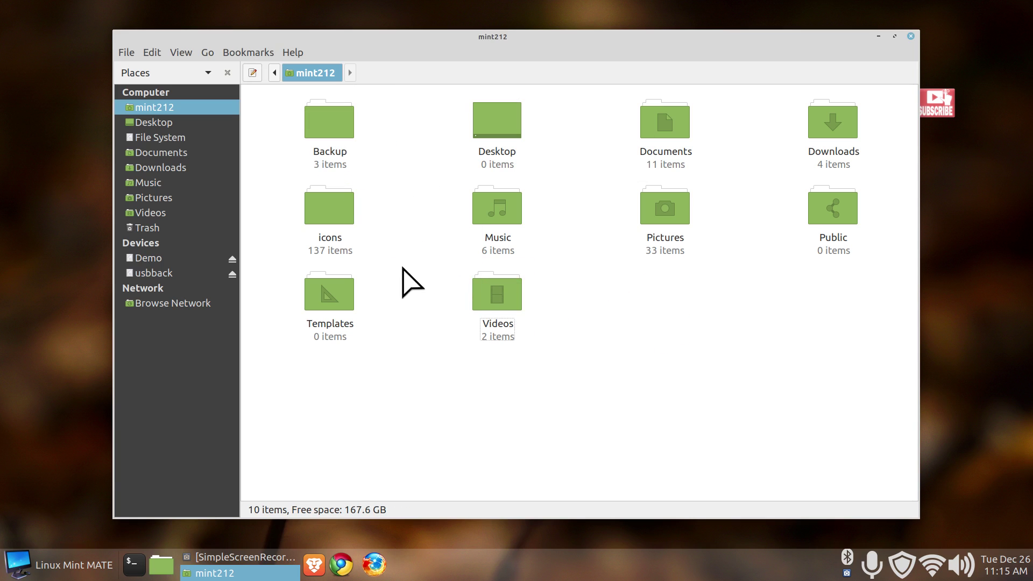
{"action": "double_click", "coordinate": [329, 132]}
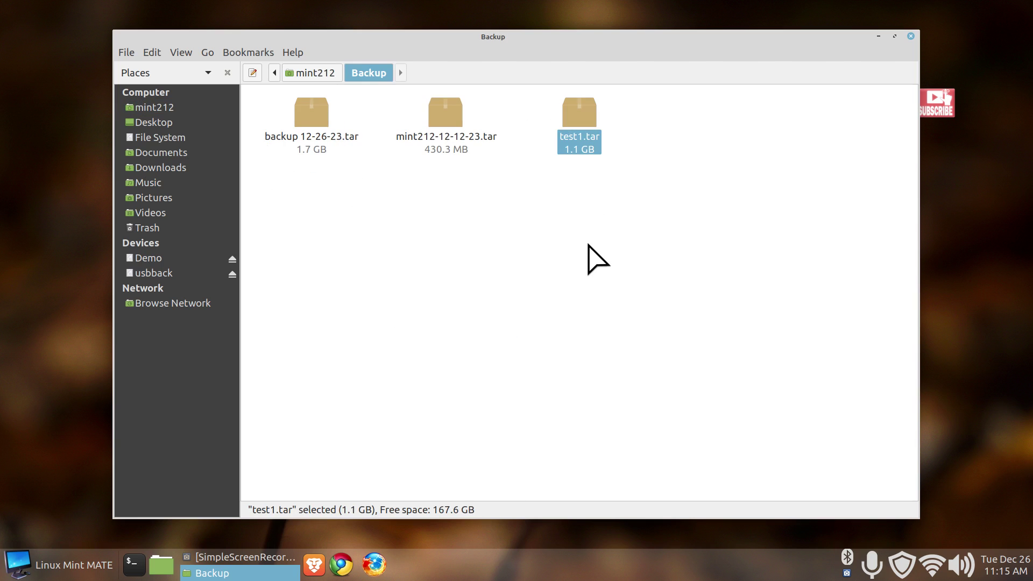
- Open test1.tar in Engrampa and extract 1.jpg from its Pictures folder into Backup
{"action": "double_click", "coordinate": [579, 113]}
{"action": "left_click_drag", "start_coordinate": [475, 126], "coordinate": [661, 128]}
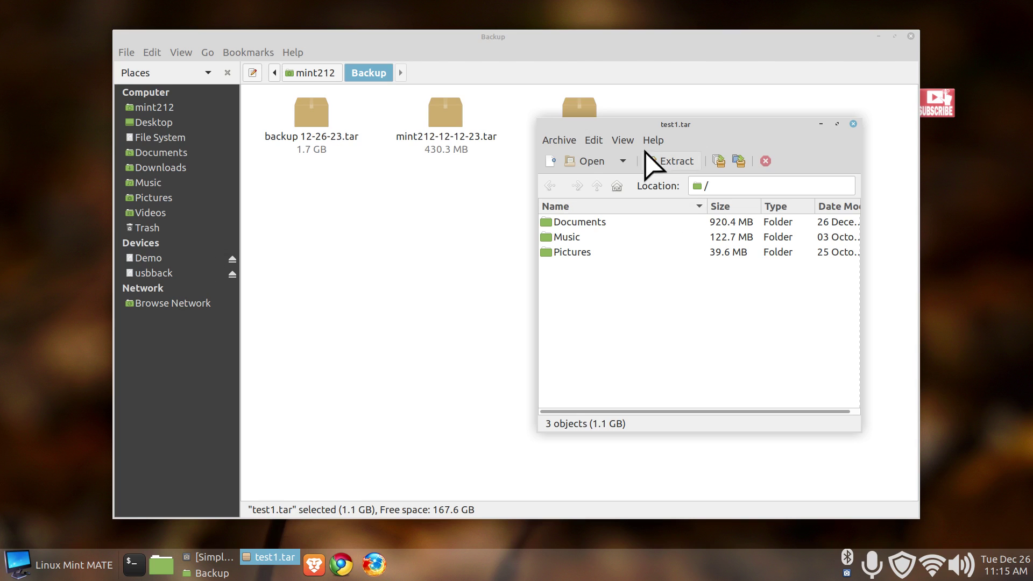
{"action": "left_click_drag", "start_coordinate": [634, 125], "coordinate": [624, 178]}
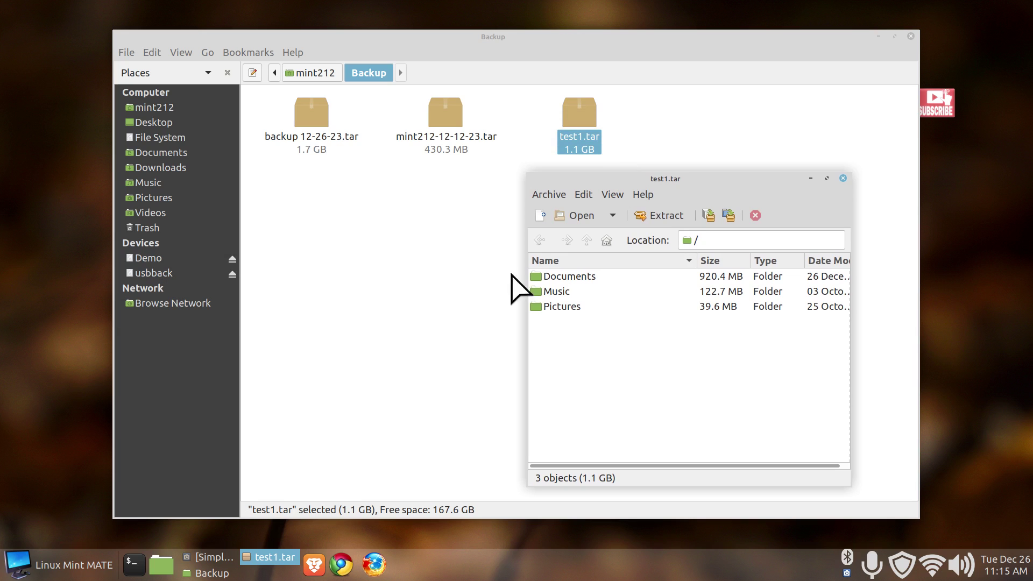
{"action": "left_click_drag", "start_coordinate": [732, 183], "coordinate": [742, 160]}
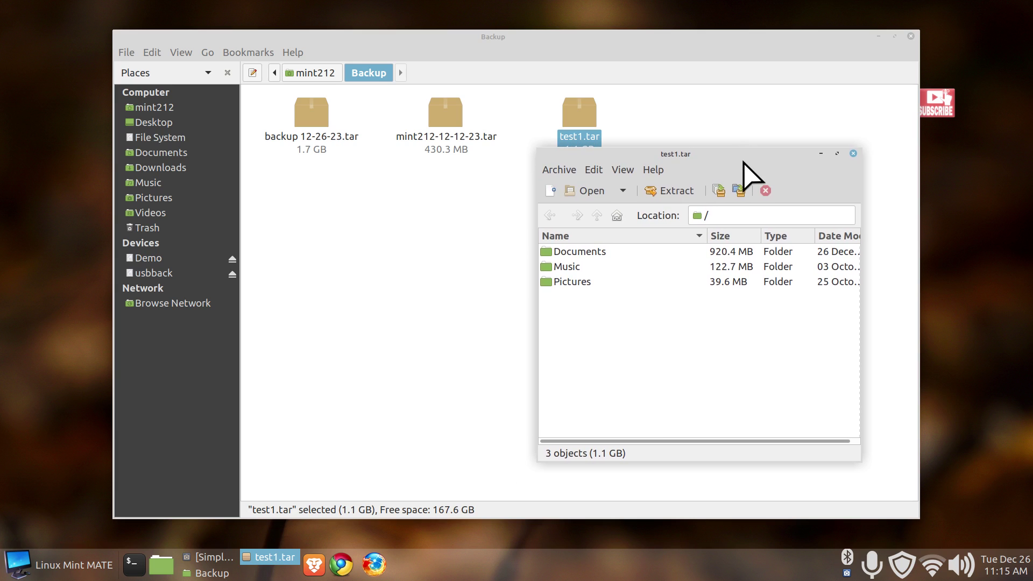
{"action": "left_click", "coordinate": [549, 281]}
{"action": "double_click", "coordinate": [548, 282]}
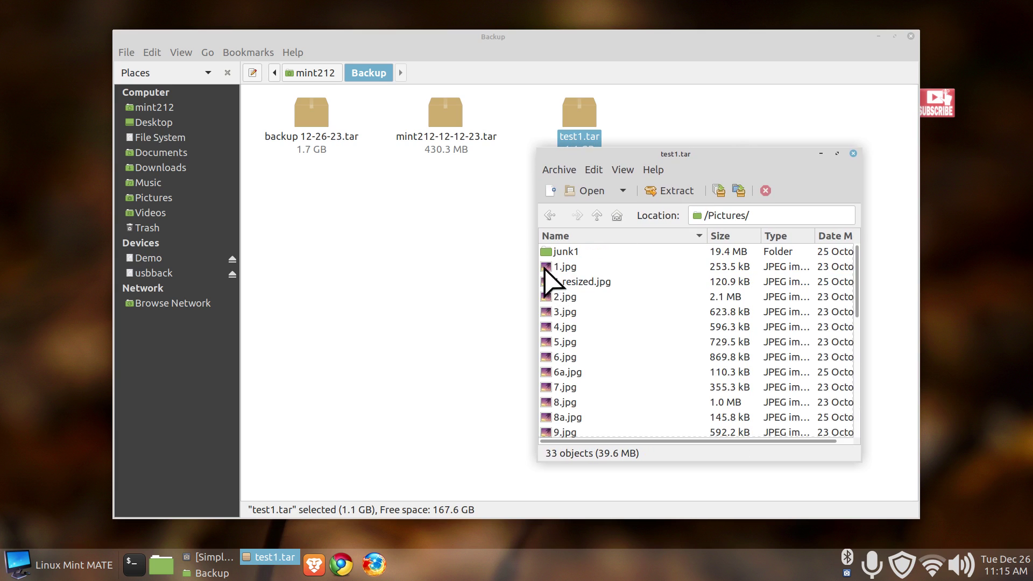
{"action": "left_click_drag", "start_coordinate": [547, 267], "coordinate": [461, 304]}
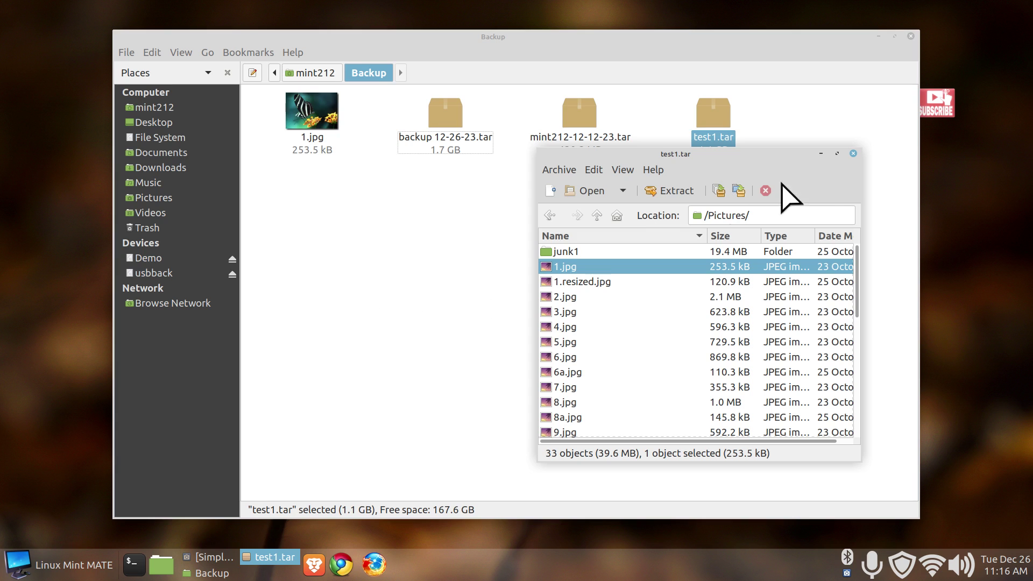
{"action": "left_click", "coordinate": [853, 154]}
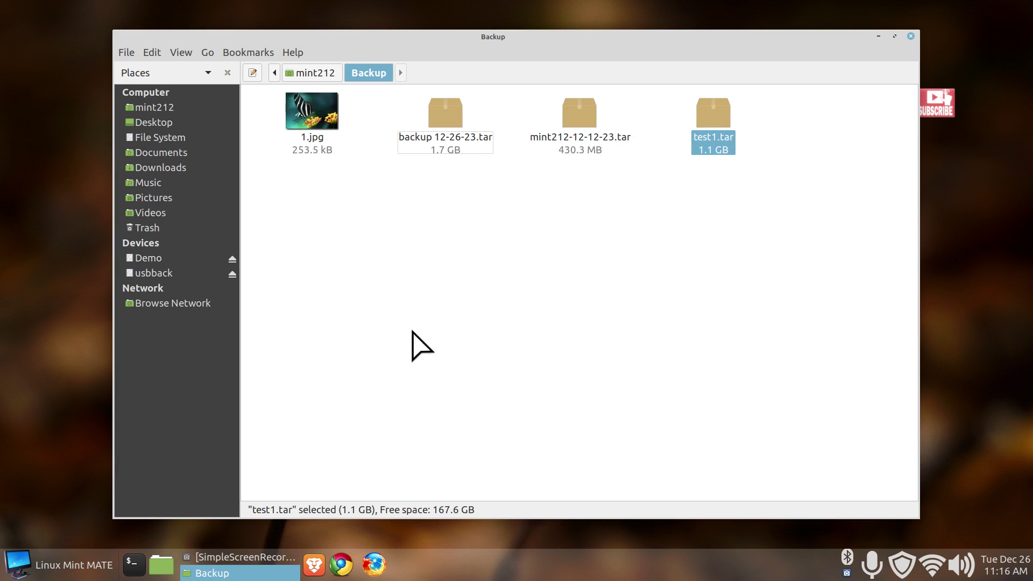
- View the extracted 1.jpg, then delete it from the Backup folder
{"action": "scroll", "coordinate": [544, 371], "scroll_direction": "up", "scroll_amount": 3}
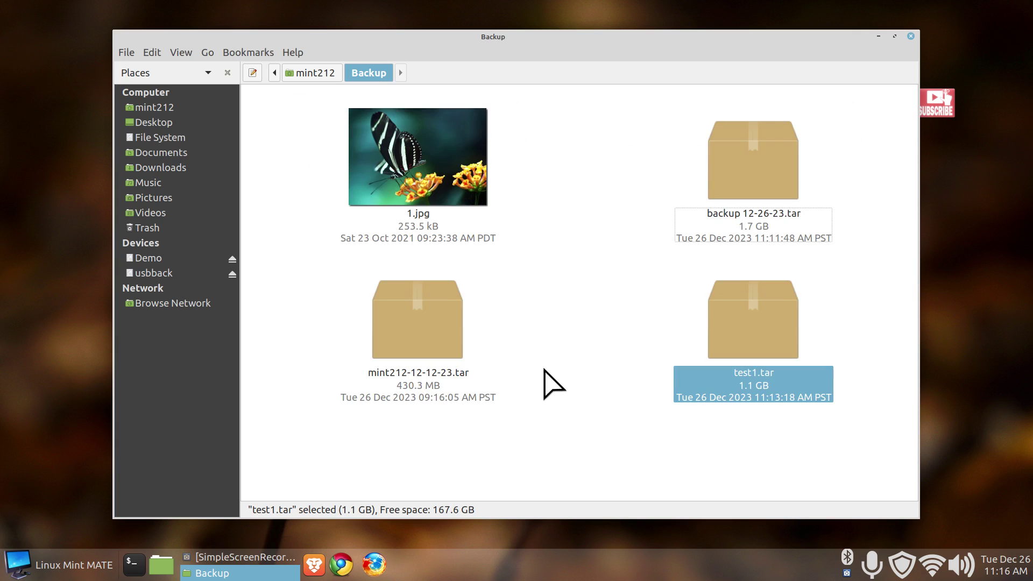
{"action": "left_click", "coordinate": [462, 167]}
{"action": "double_click", "coordinate": [462, 167]}
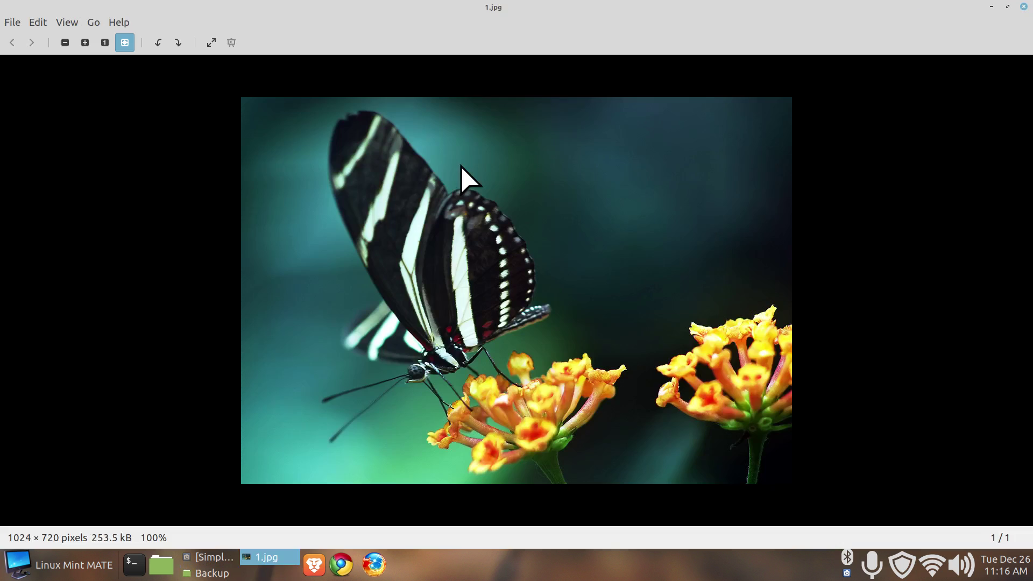
{"action": "left_click", "coordinate": [1023, 7]}
{"action": "key", "text": "Delete"}
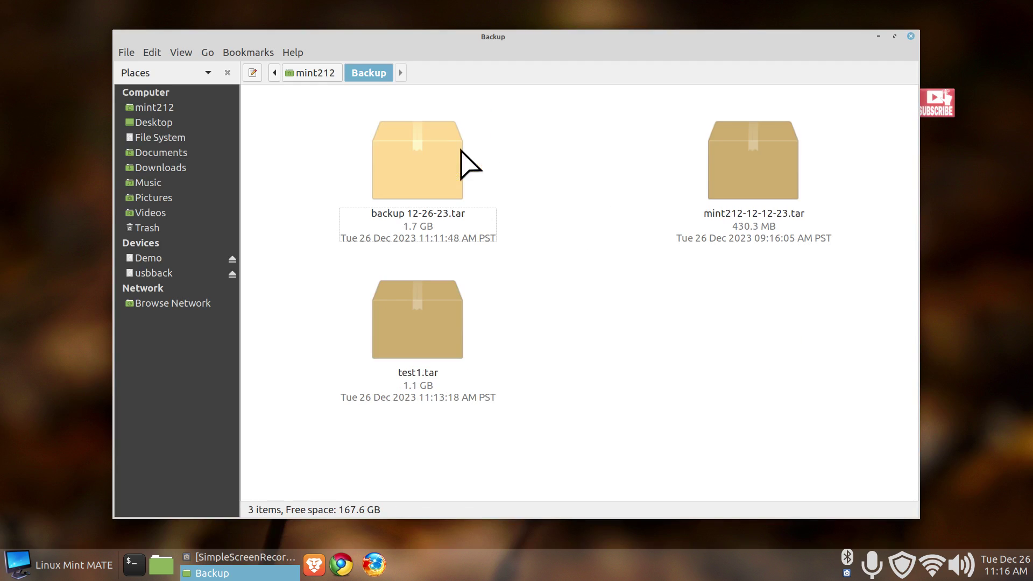
- Return to the mint212 home folder and launch Backup Tool by searching 'bac' in the menu
{"action": "left_click", "coordinate": [164, 108]}
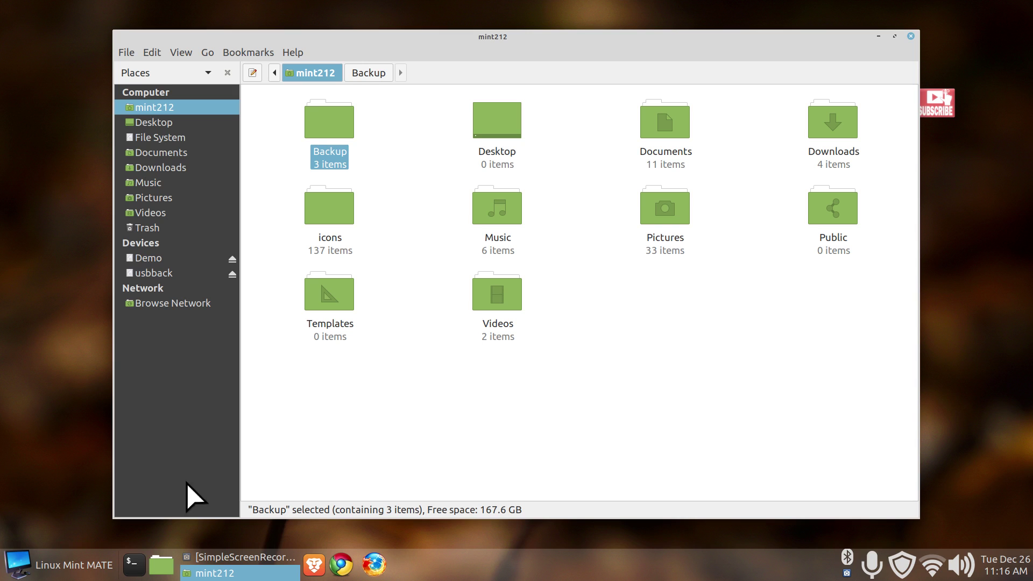
{"action": "left_click", "coordinate": [35, 561]}
{"action": "type", "text": "back"}
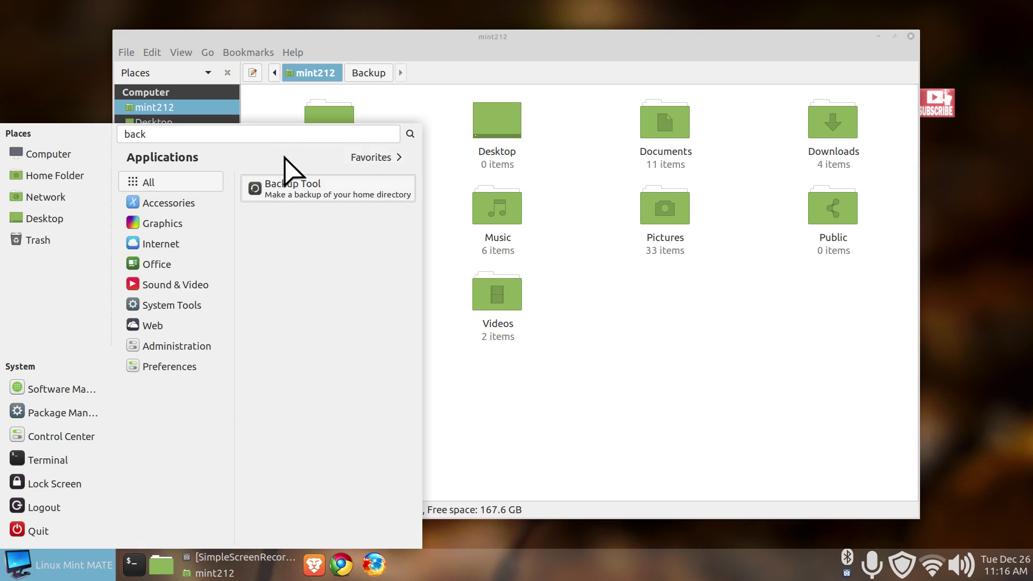
{"action": "left_click", "coordinate": [323, 191]}
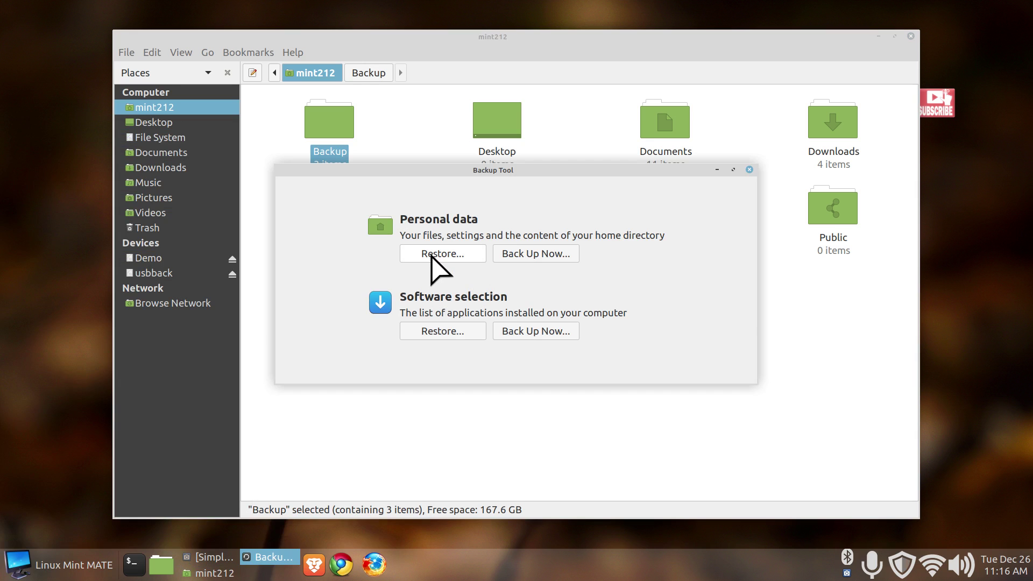
{"action": "left_click", "coordinate": [435, 257]}
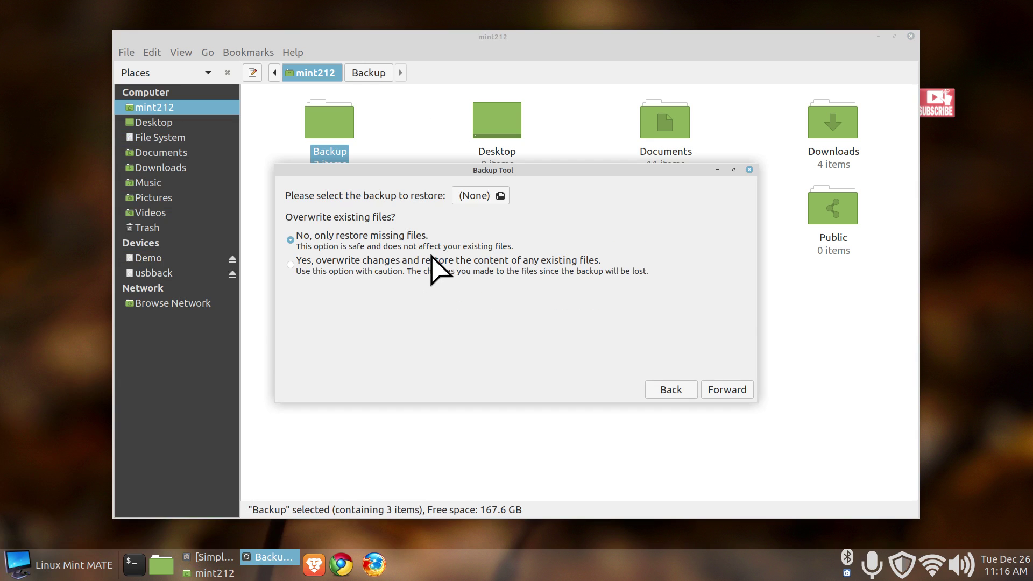
{"action": "left_click", "coordinate": [474, 196]}
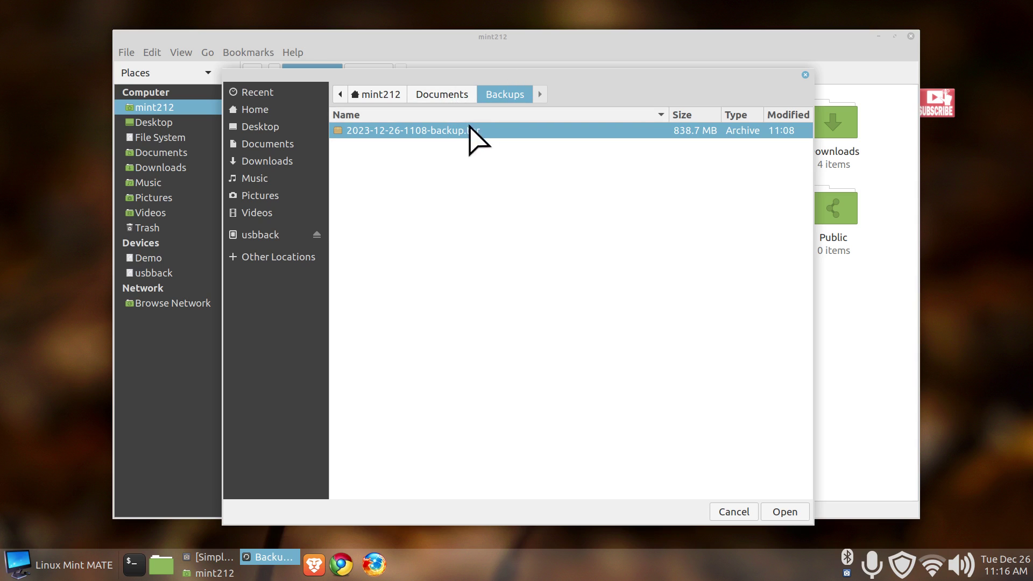
{"action": "left_click", "coordinate": [785, 511]}
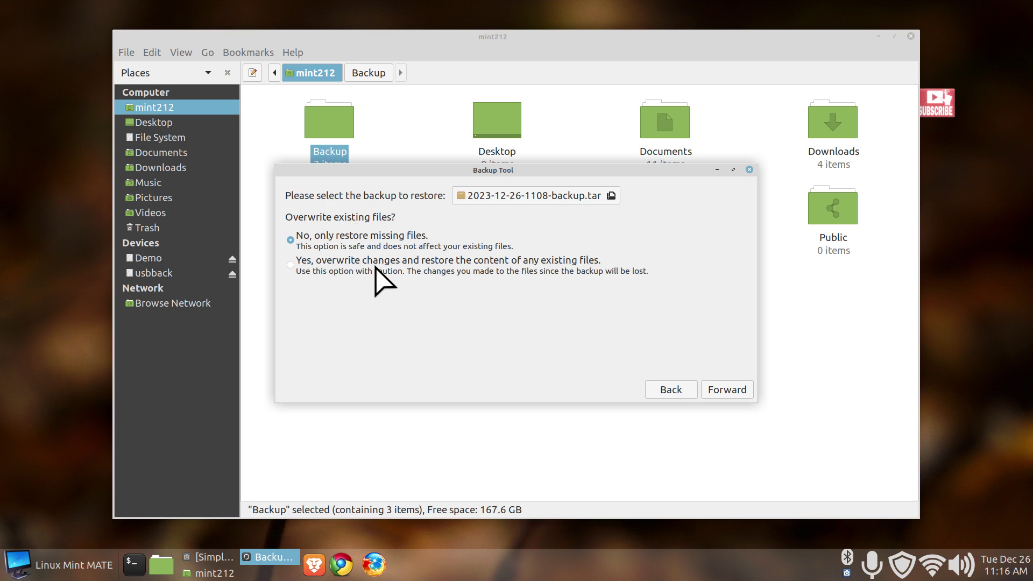
{"action": "left_click", "coordinate": [749, 169]}
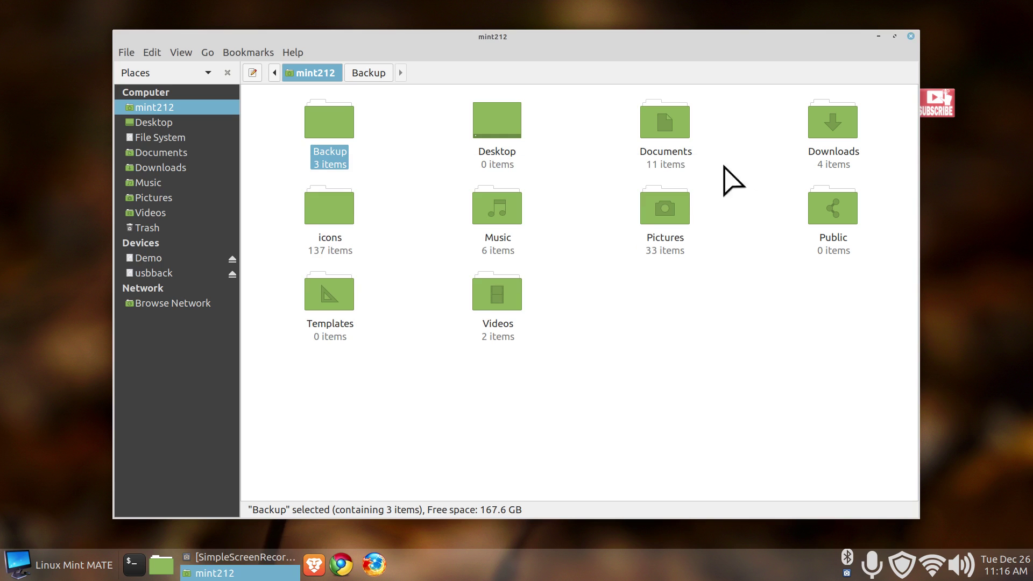
- Open backup 12-26-23.tar from Backup in Engrampa, review its ten folders, then close Engrampa and Caja
{"action": "double_click", "coordinate": [338, 117]}
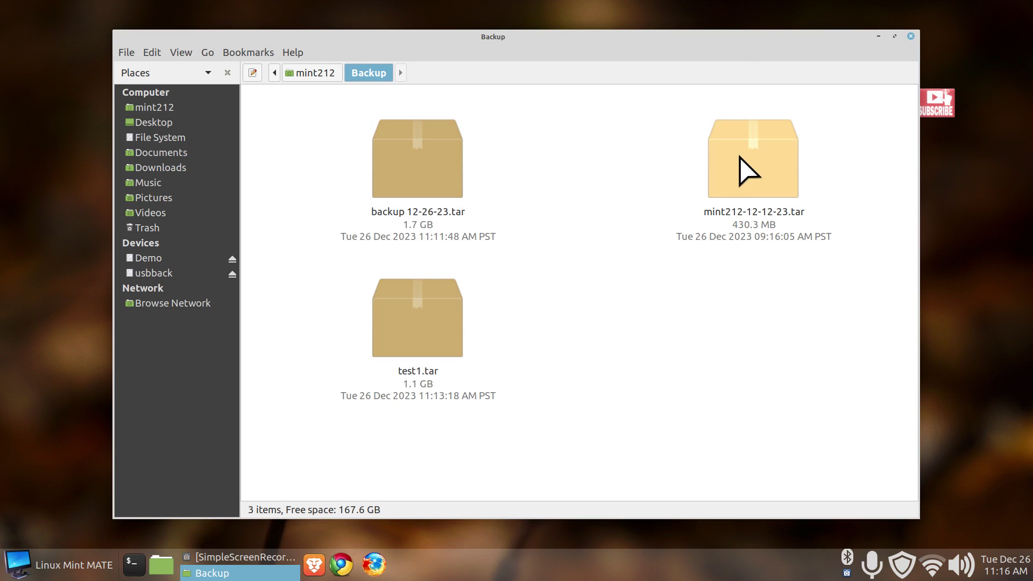
{"action": "double_click", "coordinate": [425, 161]}
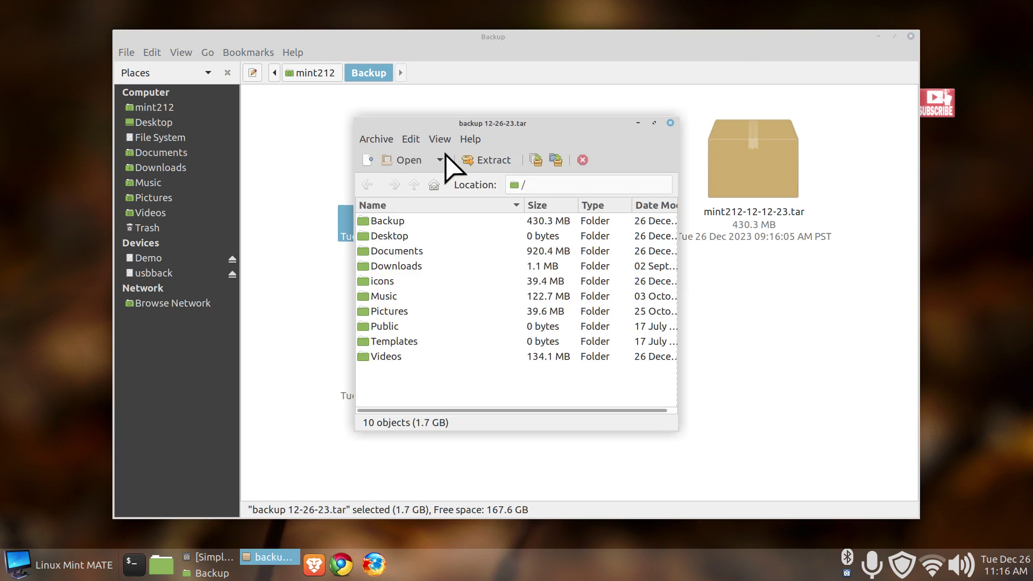
{"action": "left_click_drag", "start_coordinate": [457, 124], "coordinate": [648, 122]}
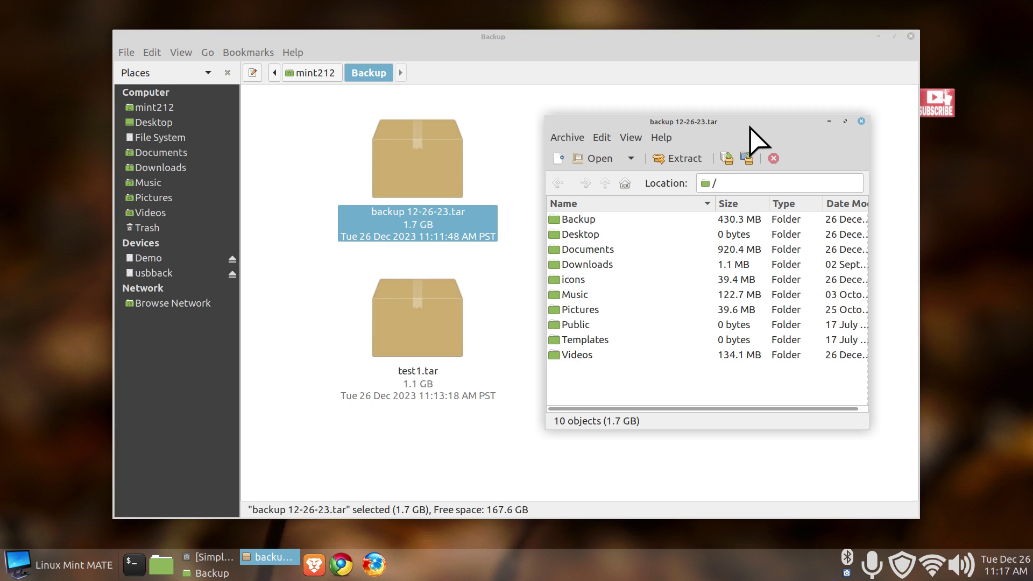
{"action": "left_click_drag", "start_coordinate": [749, 125], "coordinate": [723, 108]}
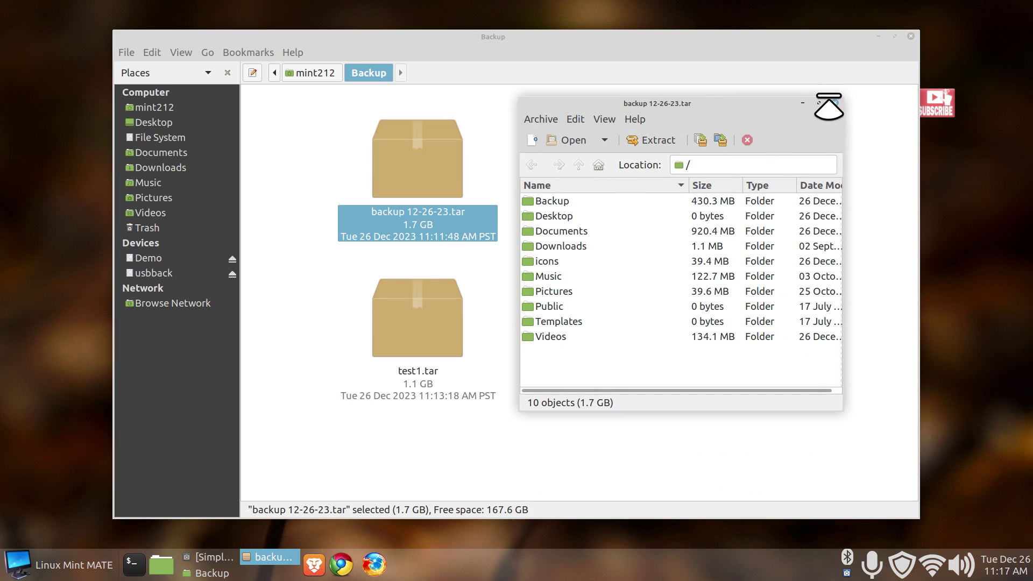
{"action": "left_click", "coordinate": [835, 103]}
{"action": "left_click", "coordinate": [910, 37]}
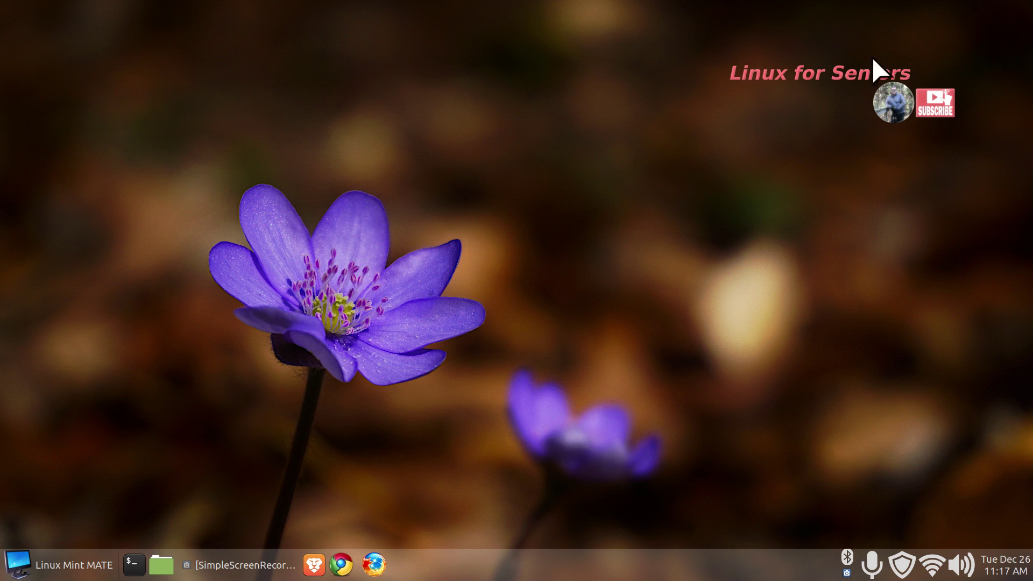